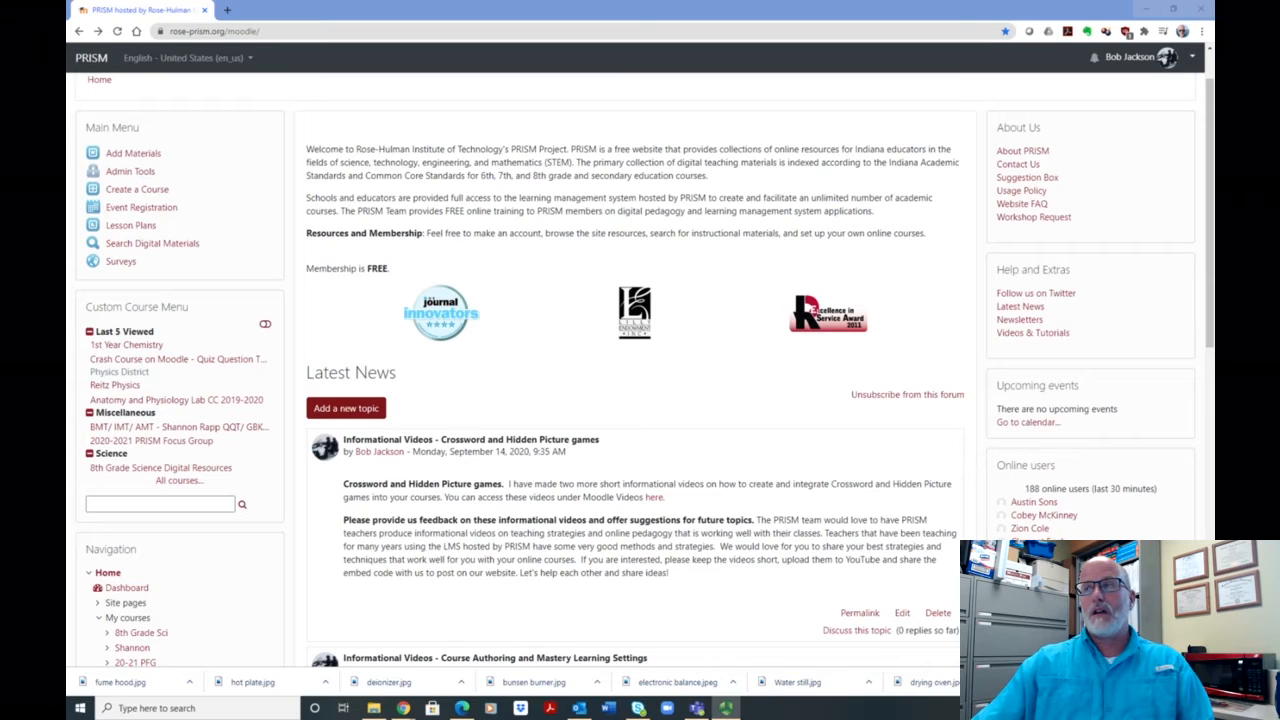
- Open the site's Videos & Tutorials page and look over the lists of Moodle videos and tutorials
scroll(380, 213, up, 2)
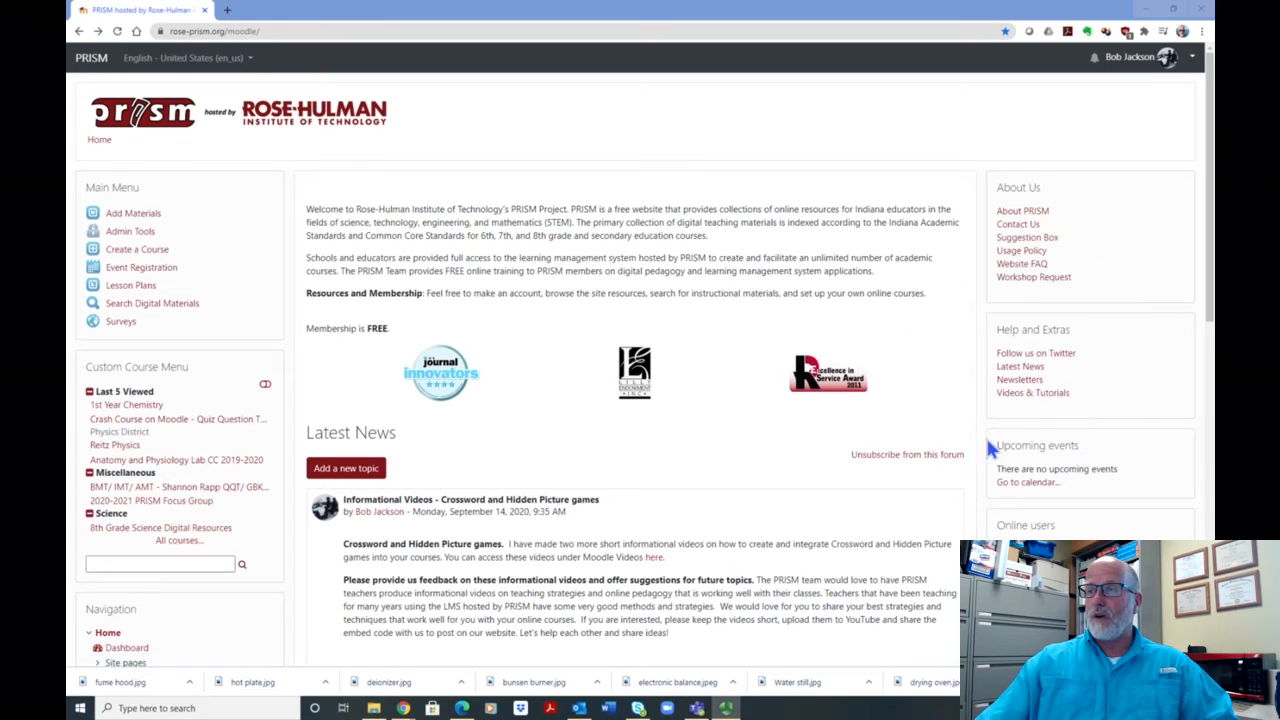
click(1023, 396)
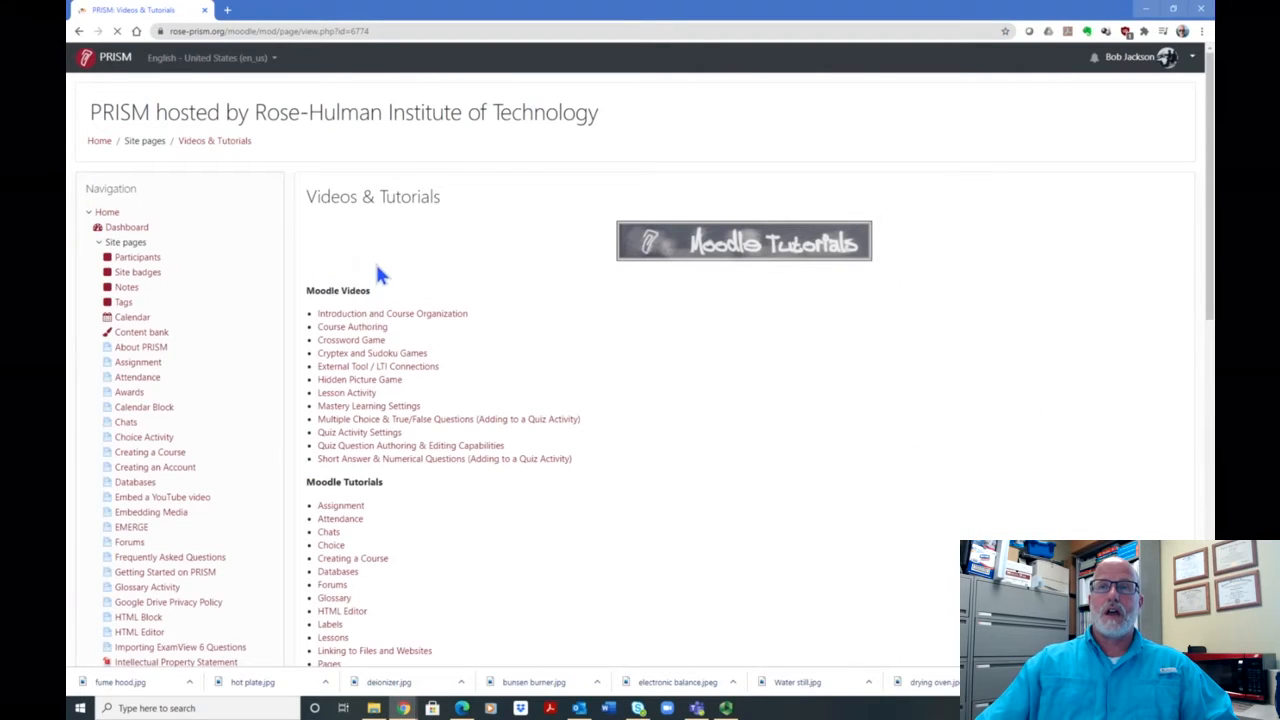
scroll(360, 240, down, 3)
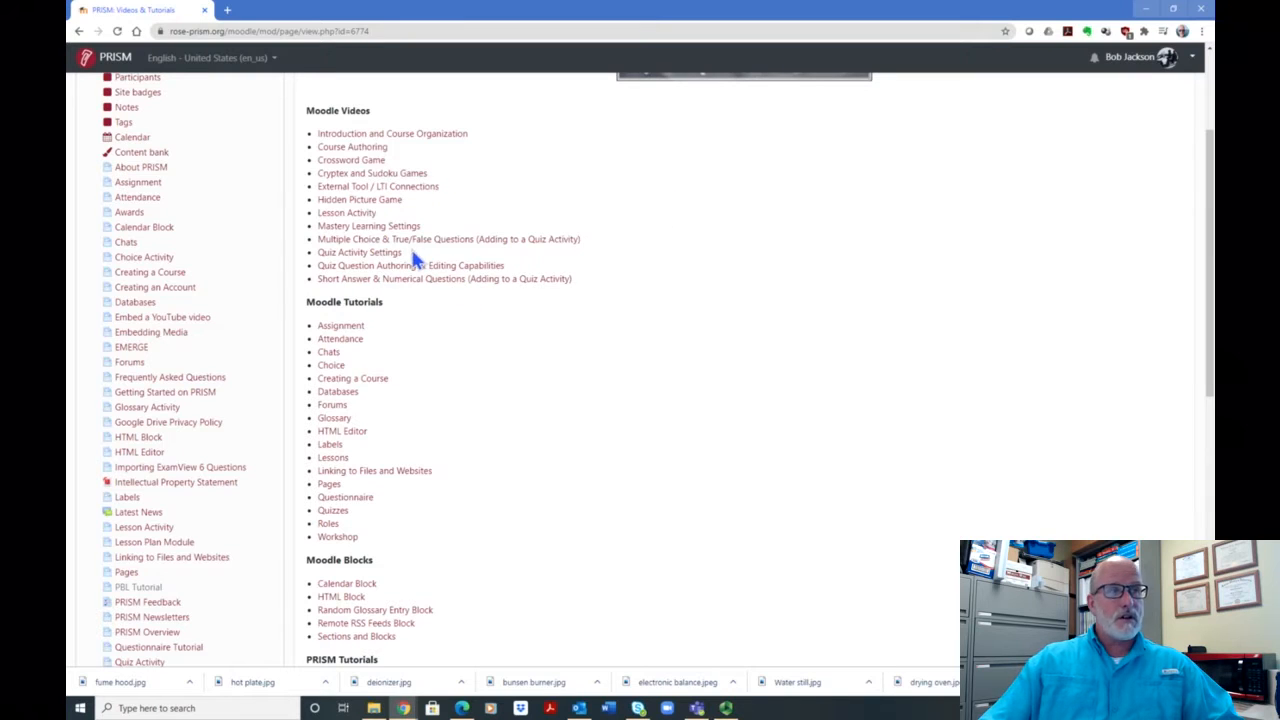
scroll(352, 224, up, 3)
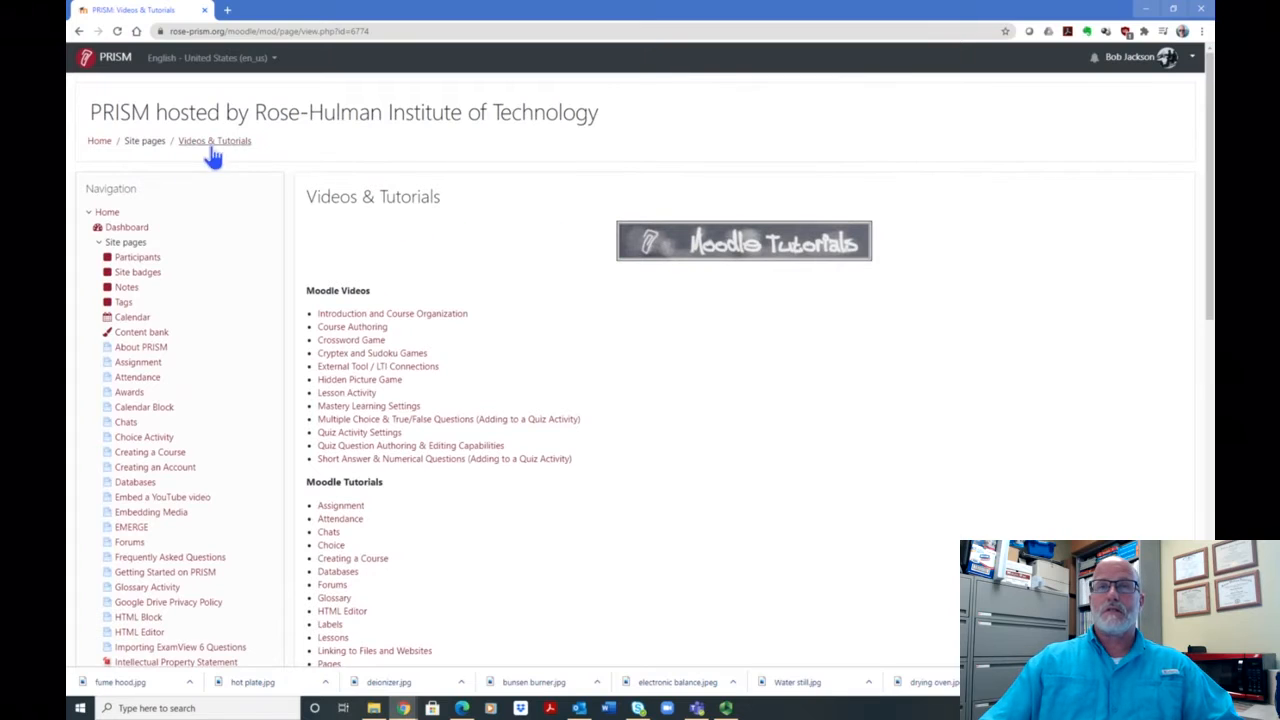
- Return to the site home page and open the 1st Year Chemistry course from the recently viewed courses
click(101, 143)
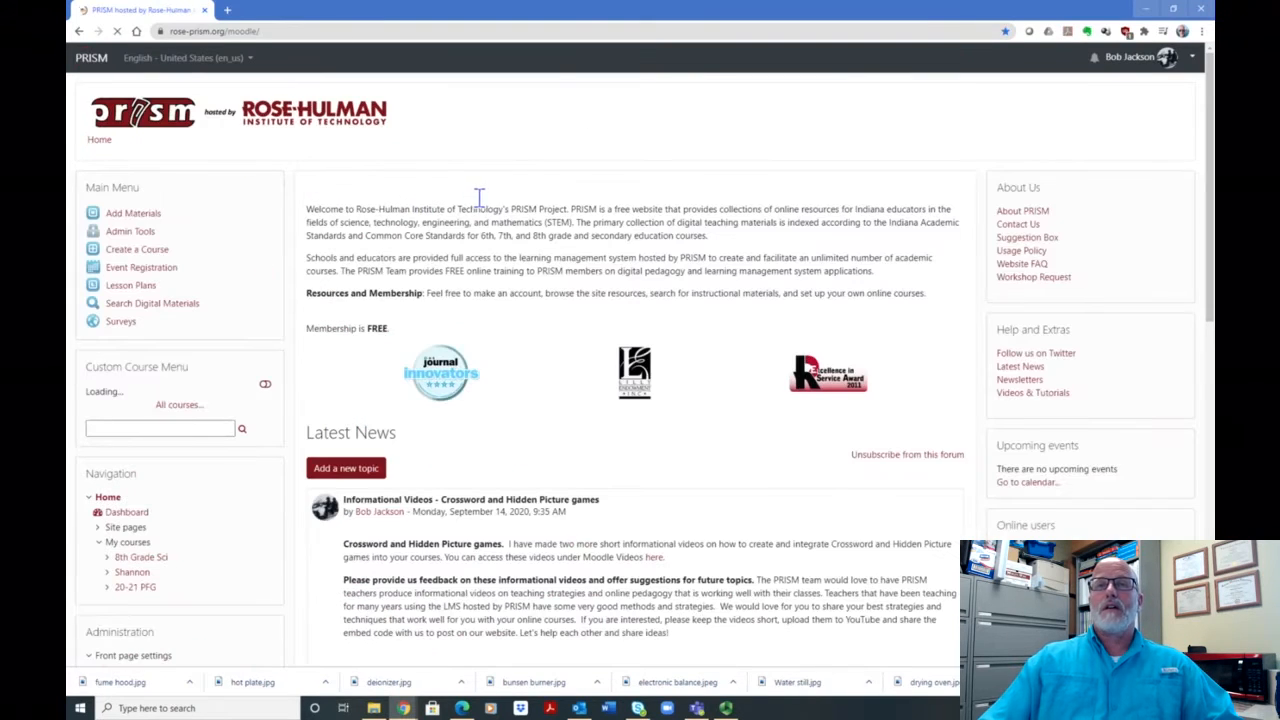
scroll(370, 205, down, 4)
scroll(275, 245, down, 2)
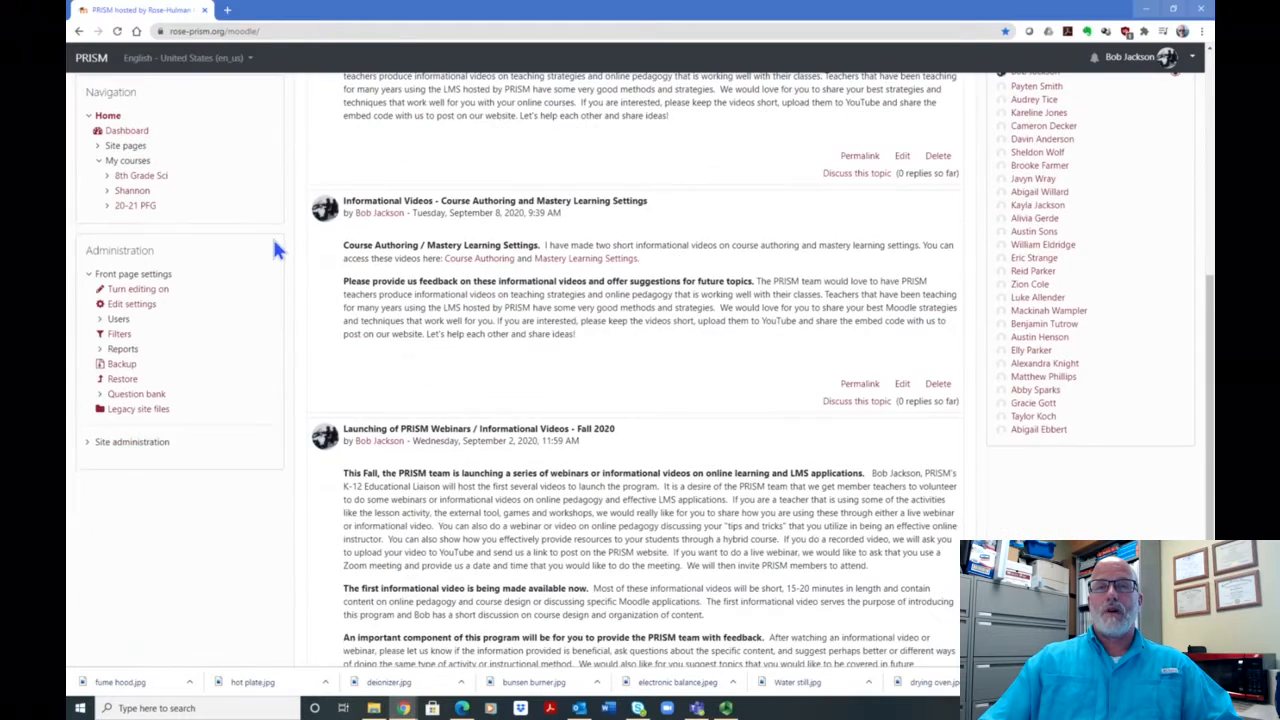
scroll(250, 240, up, 4)
click(131, 311)
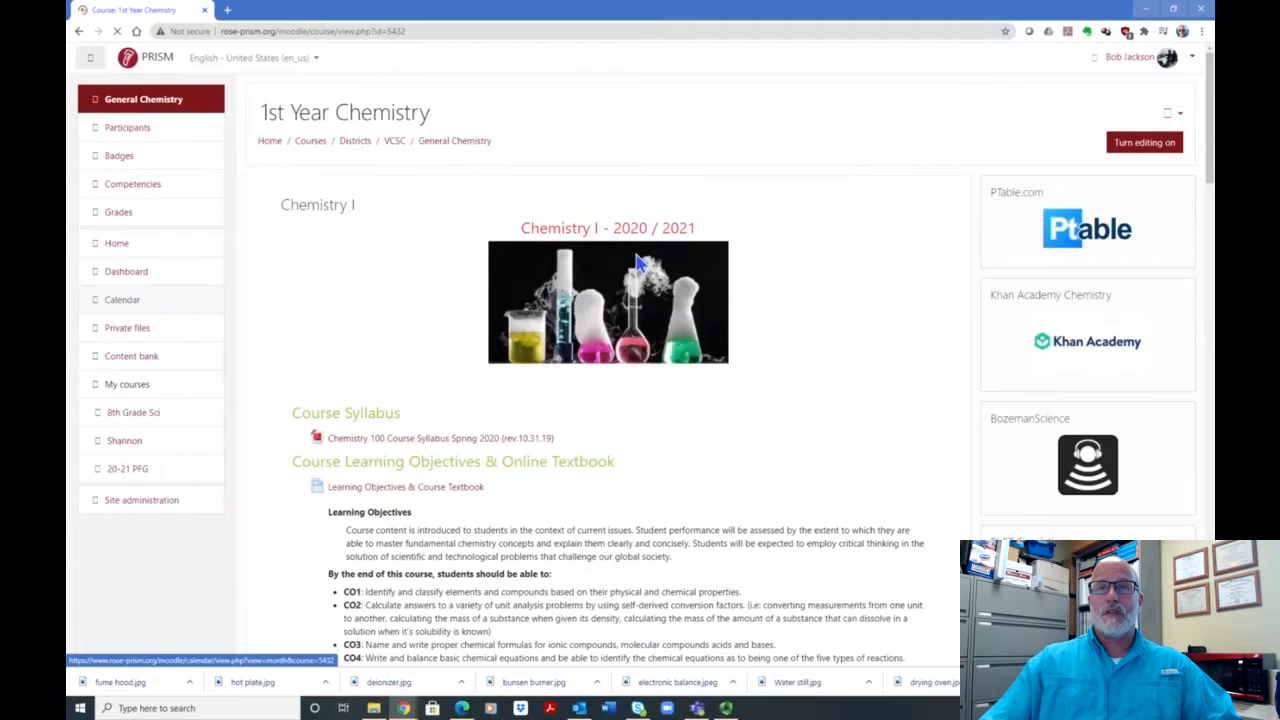
- Examine the course page from the syllabus through the Unit 1 assignments, games, quizzes and resources
scroll(640, 262, down, 2)
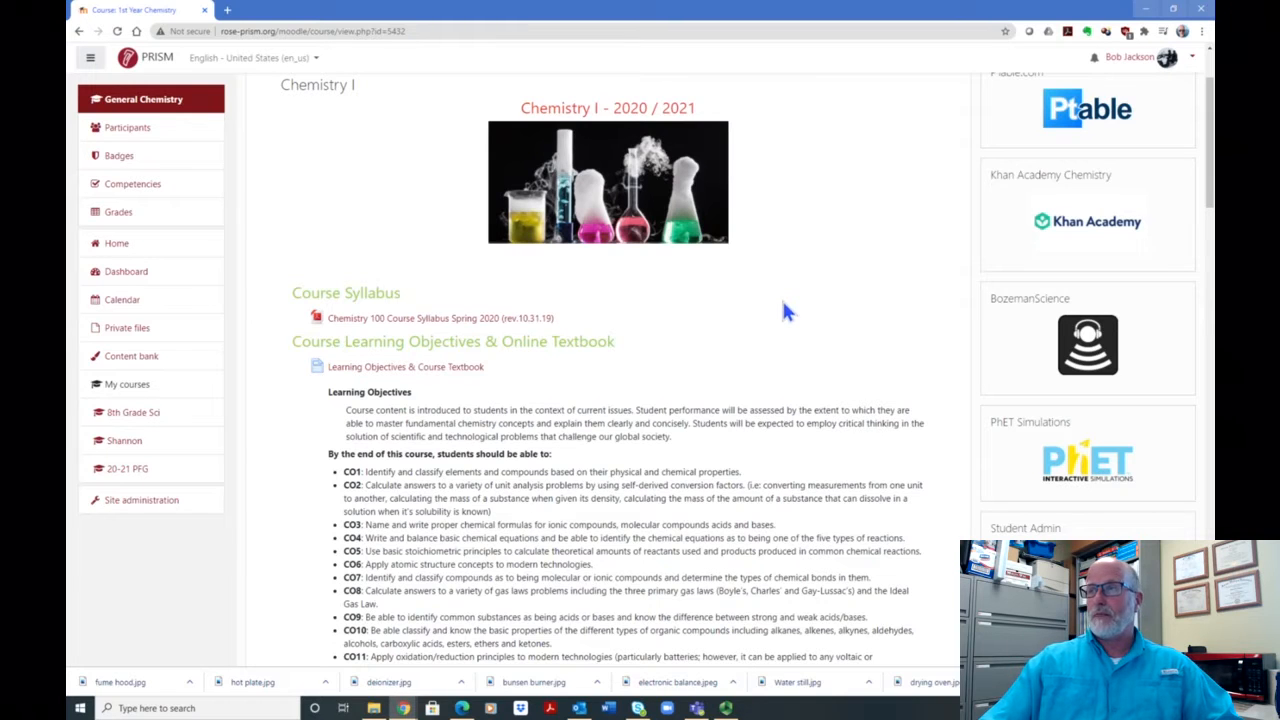
scroll(785, 297, down, 2)
scroll(761, 273, down, 10)
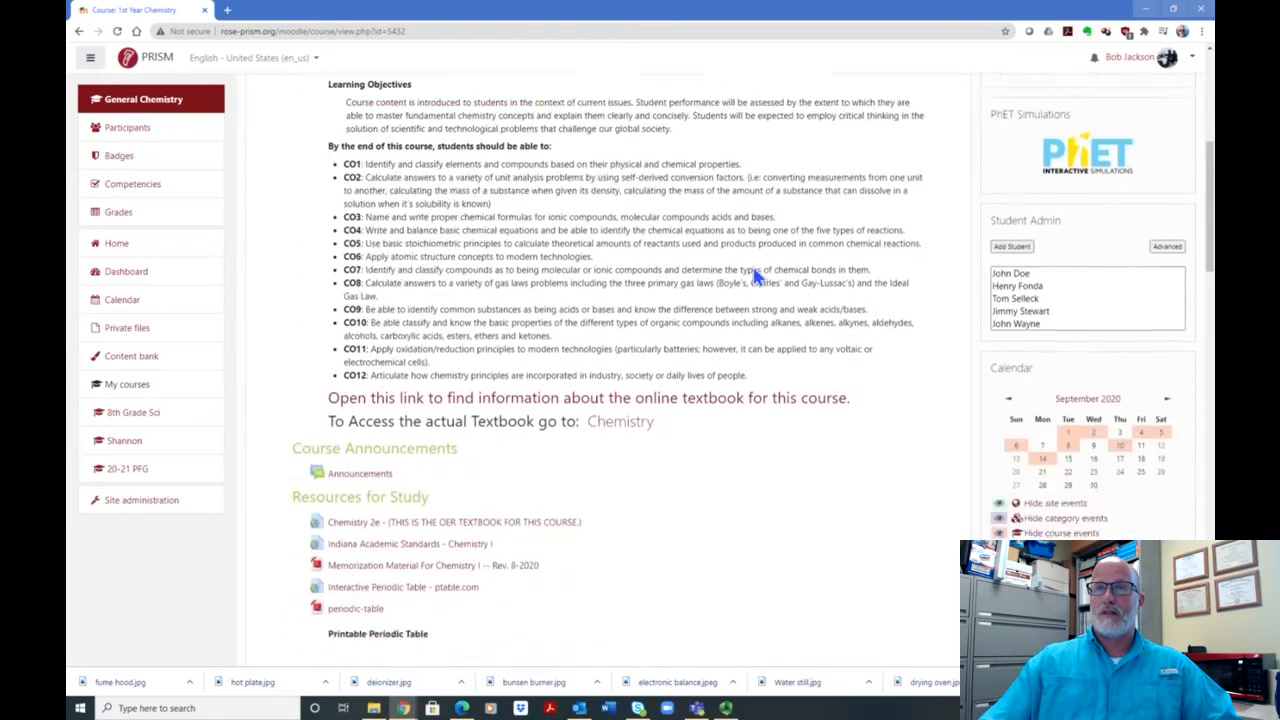
scroll(748, 275, down, 7)
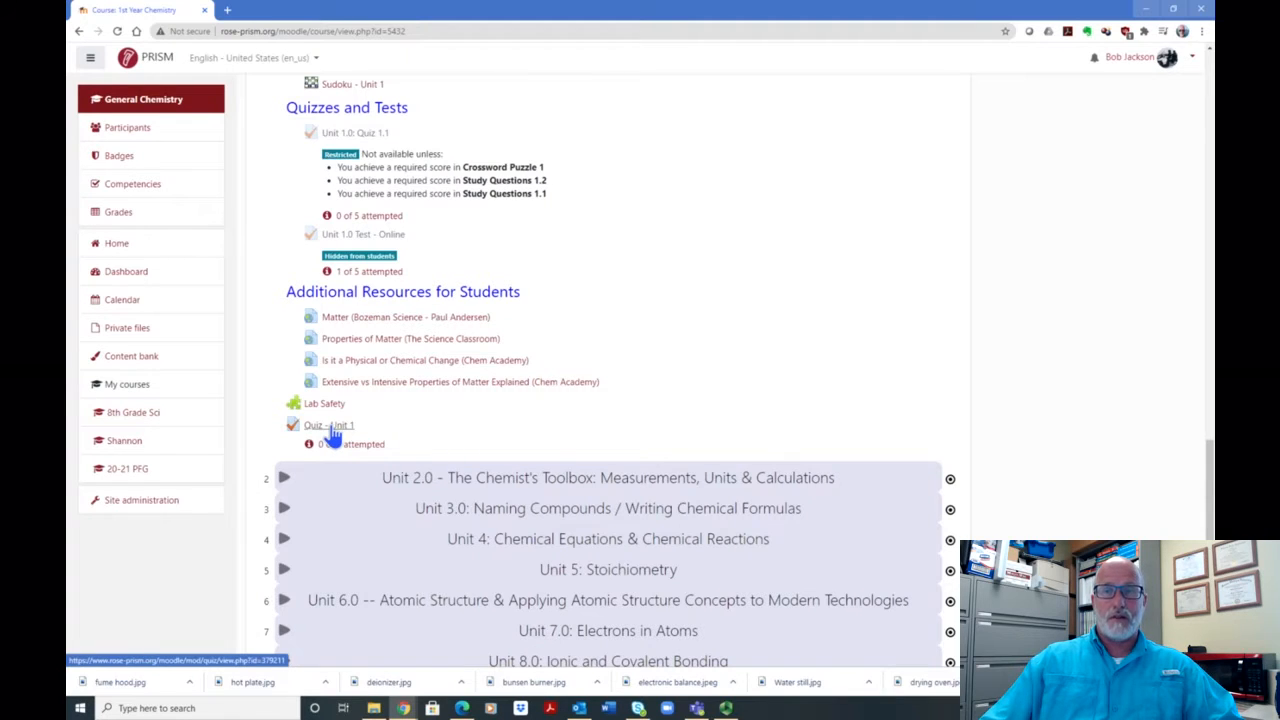
scroll(1074, 354, up, 3)
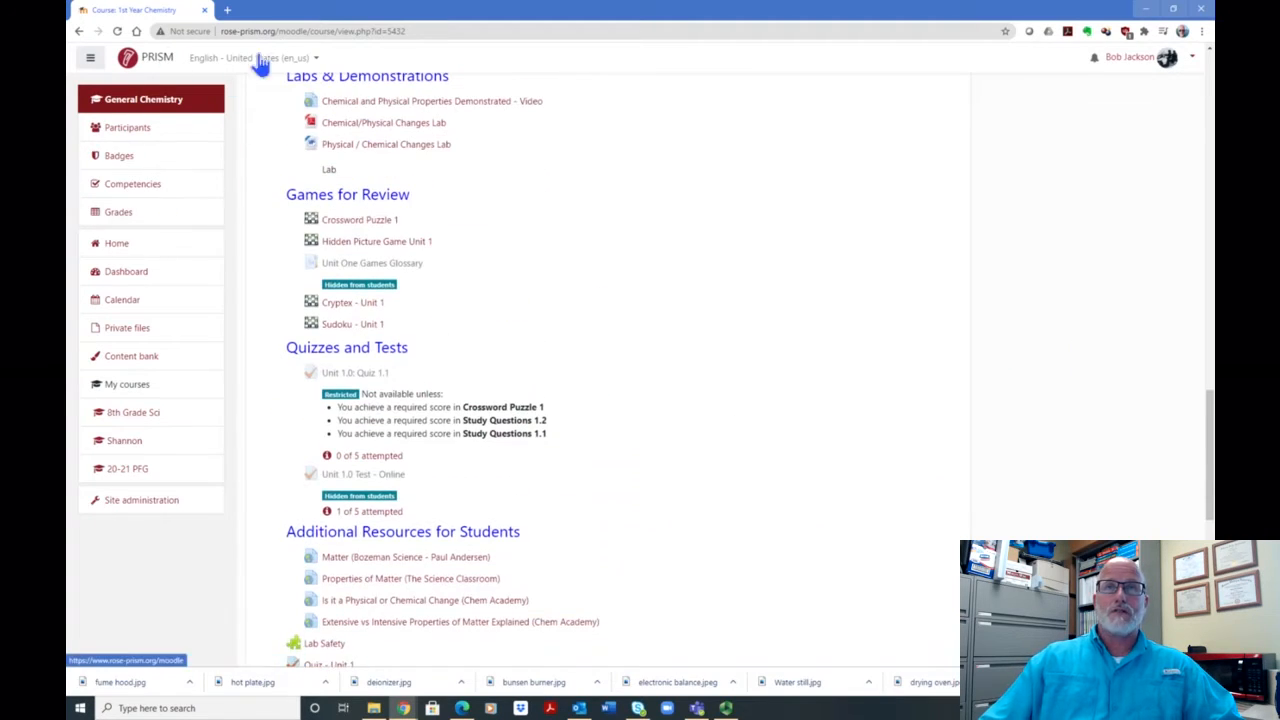
scroll(1171, 140, up, 7)
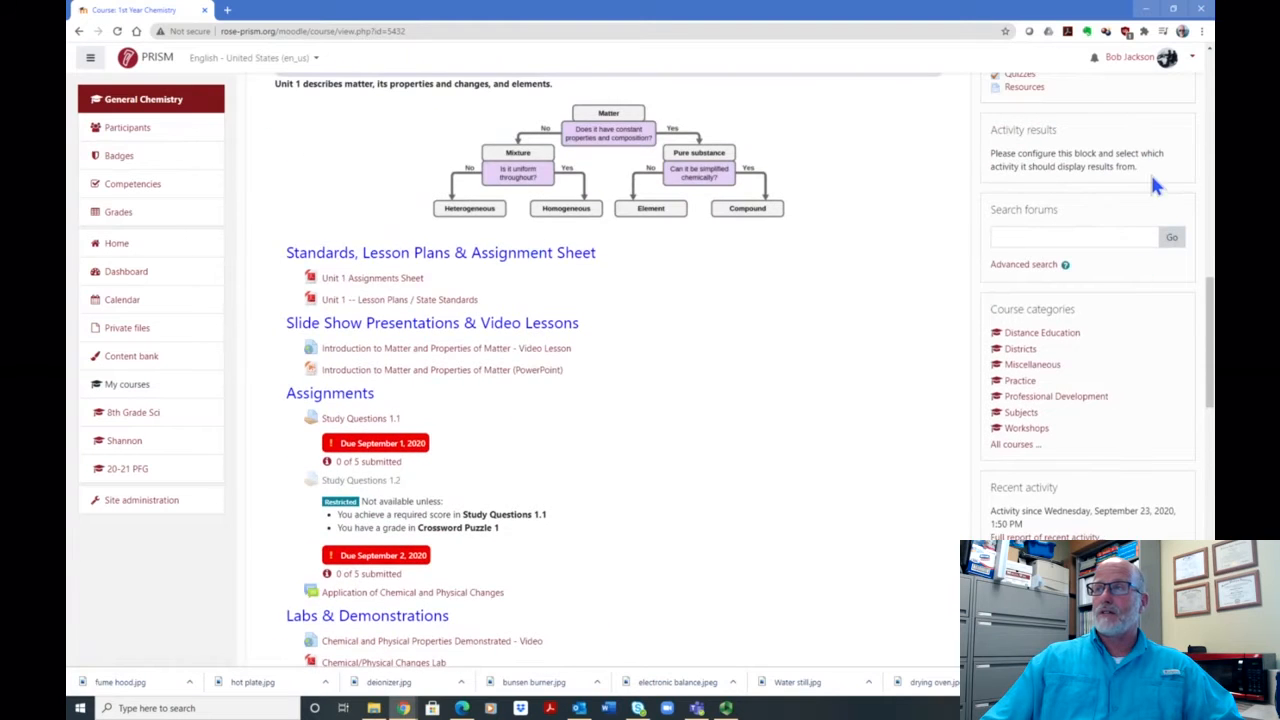
scroll(1153, 182, up, 10)
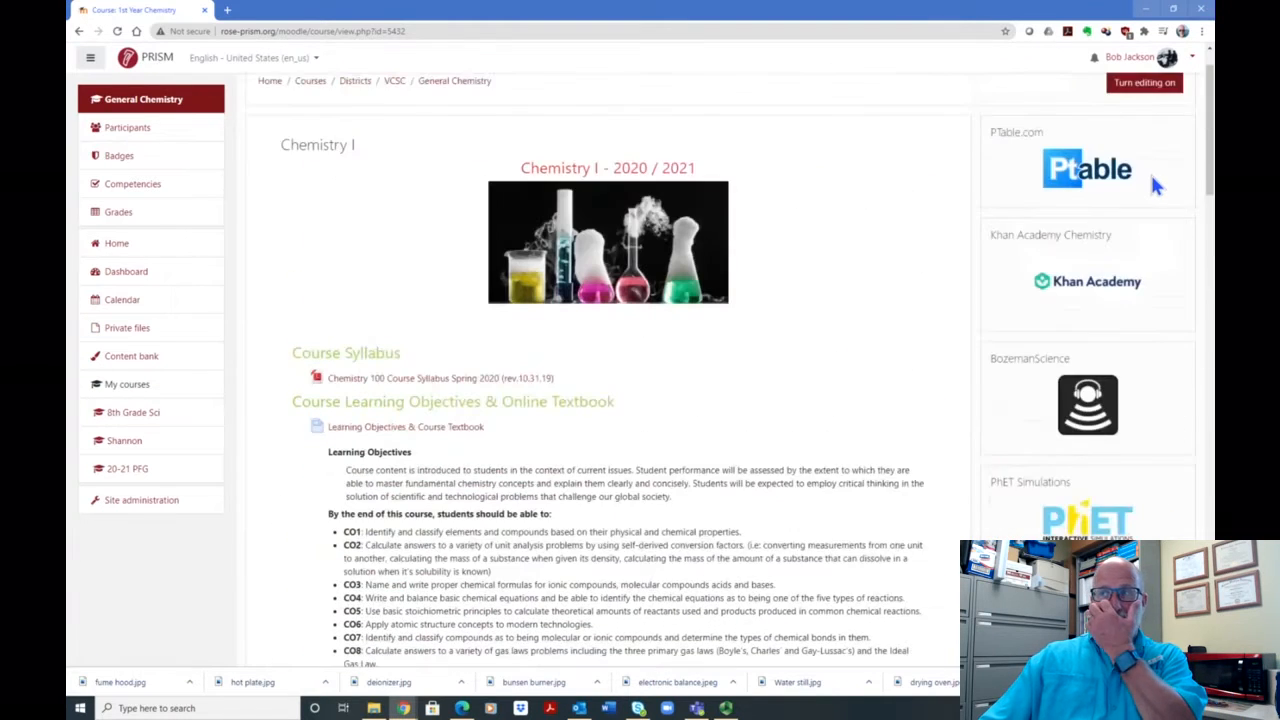
scroll(1139, 113, up, 1)
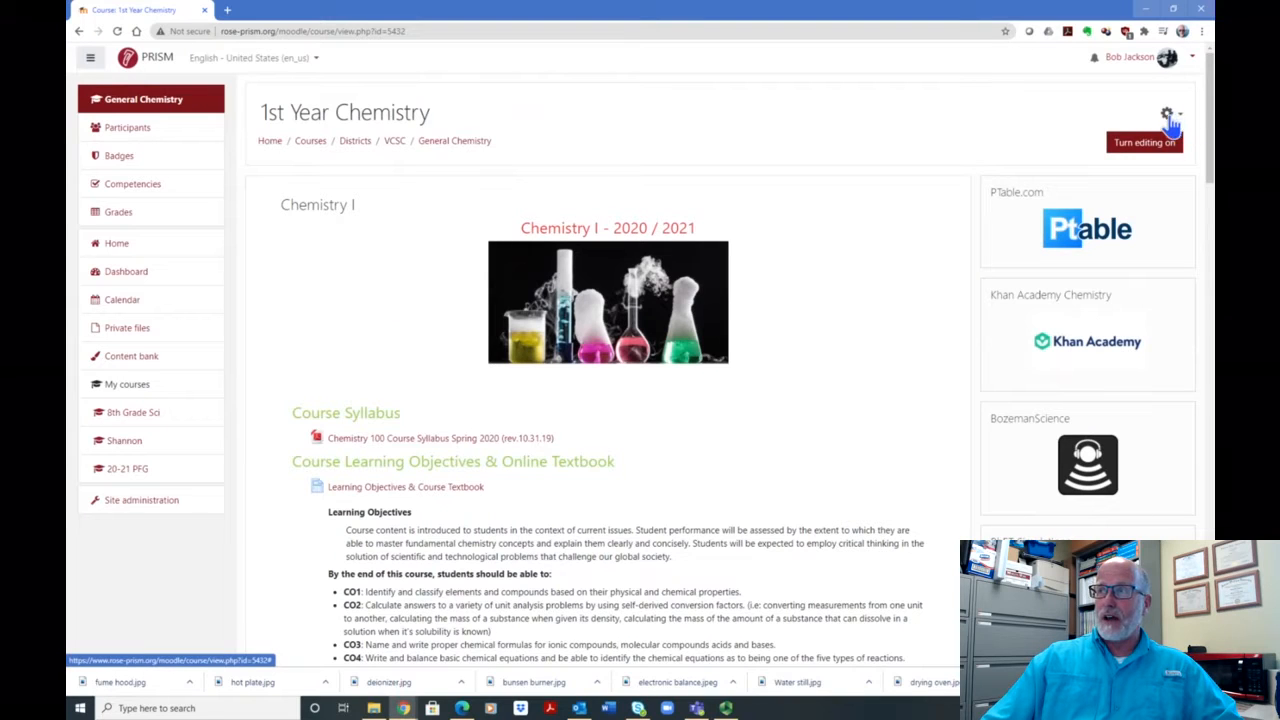
- Open the course's question bank and view the available question categories without changing the selected one
click(1167, 115)
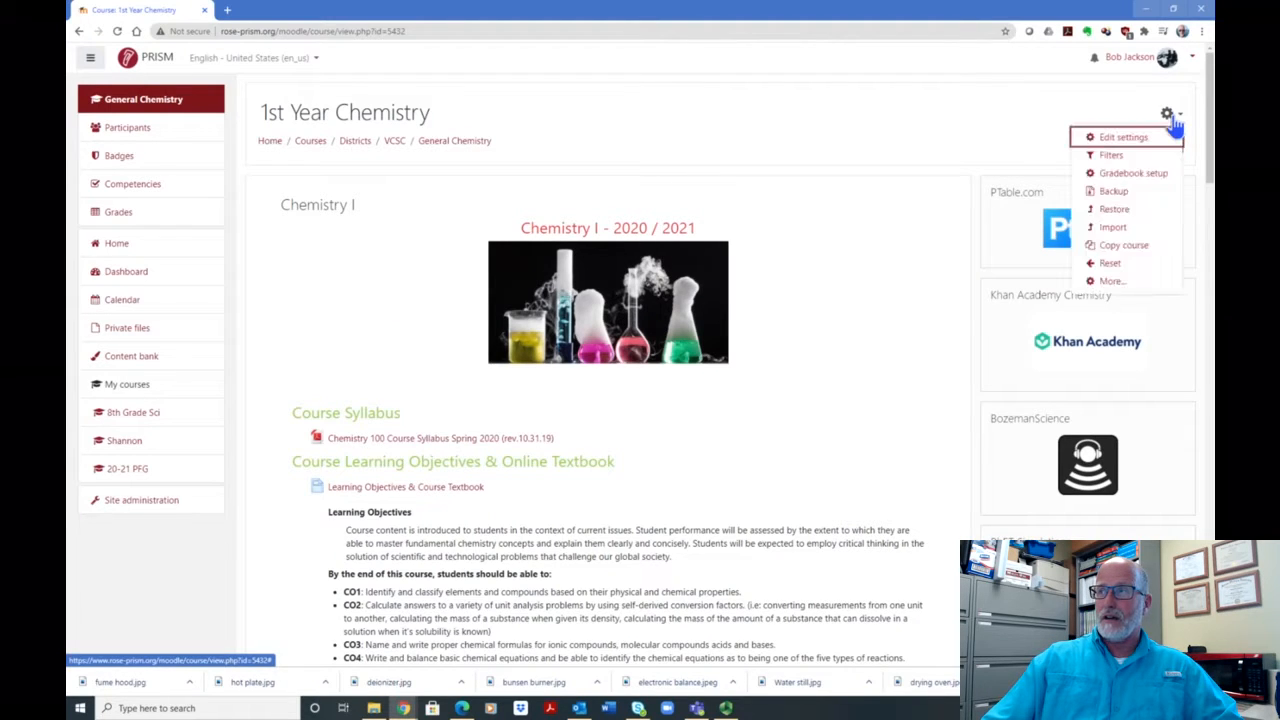
click(1110, 282)
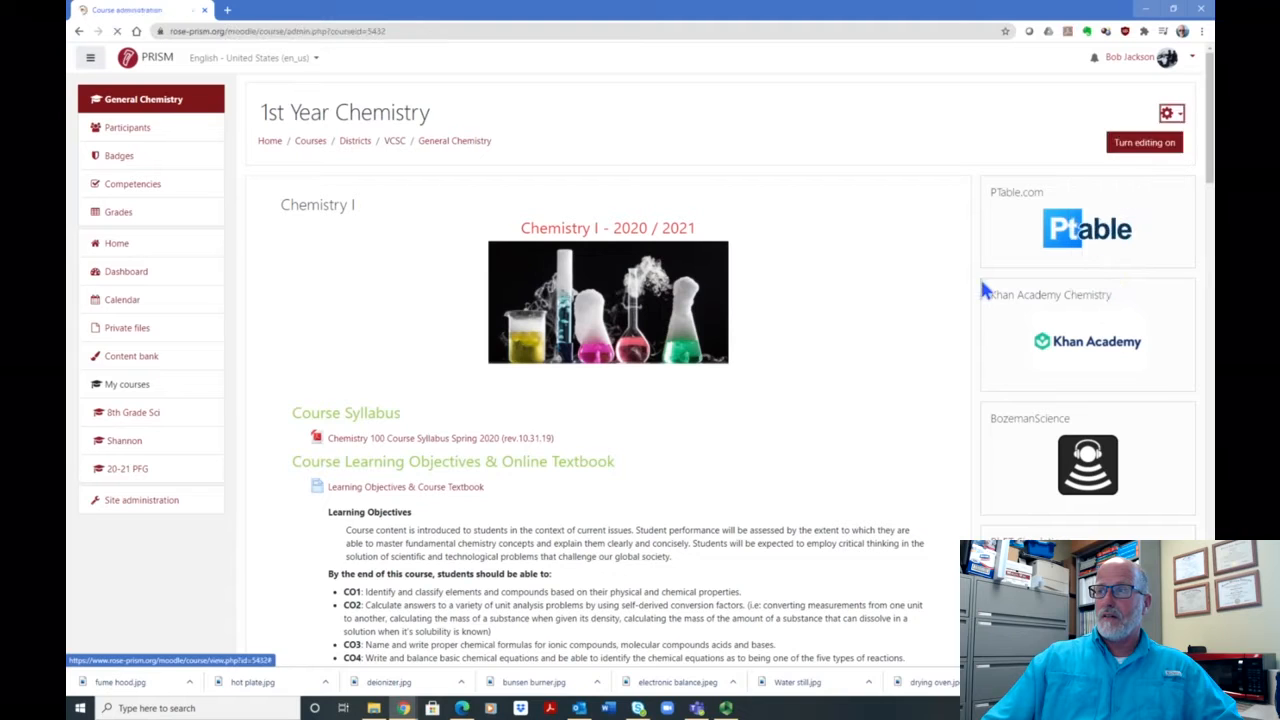
scroll(760, 400, down, 1)
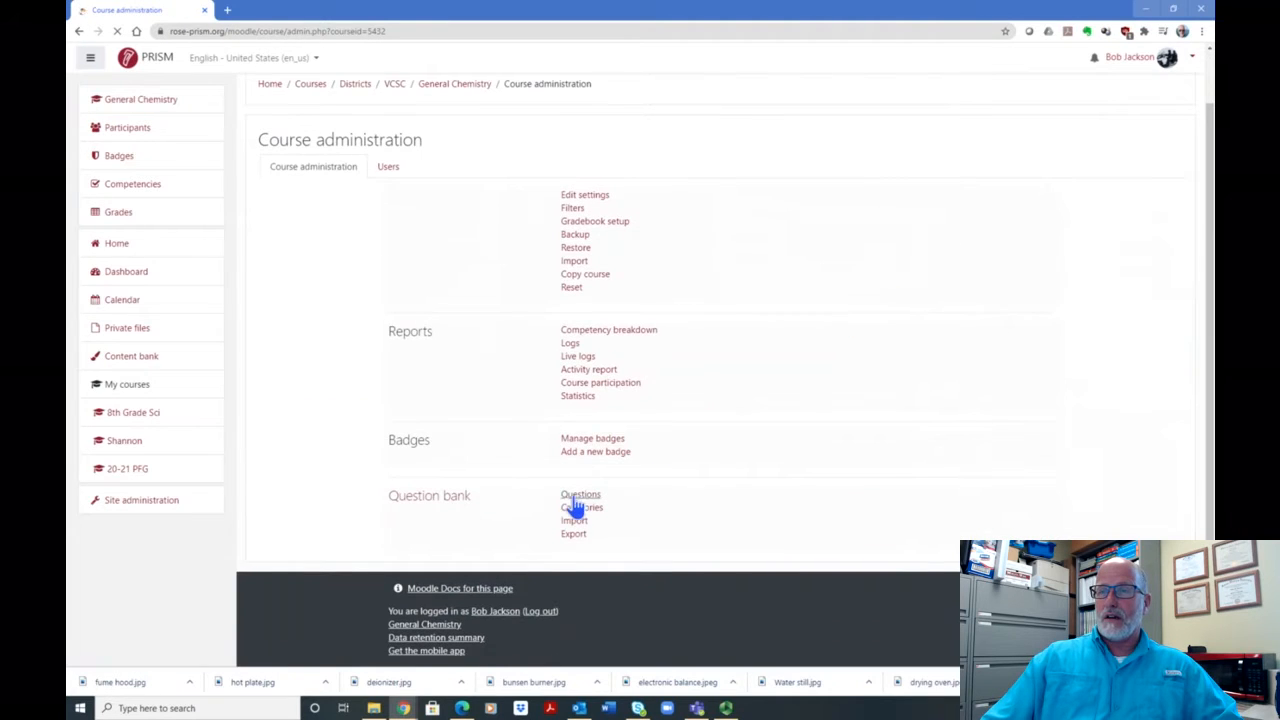
click(580, 495)
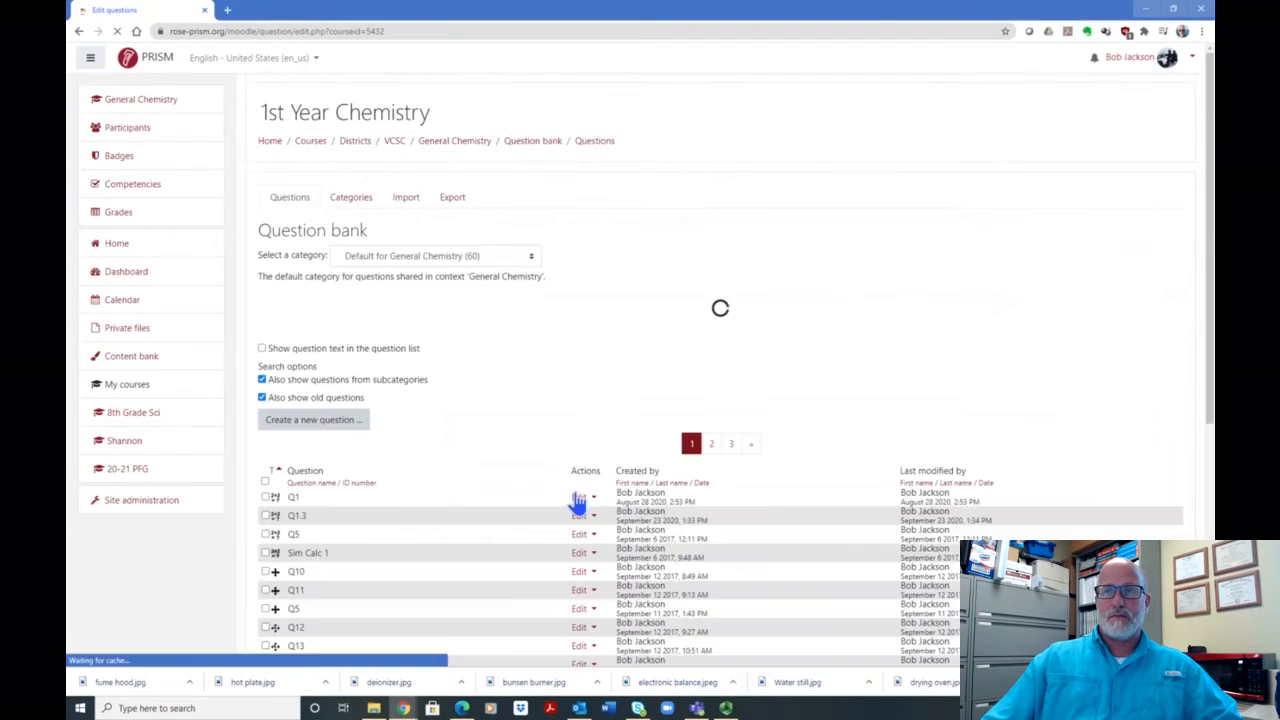
scroll(592, 383, down, 4)
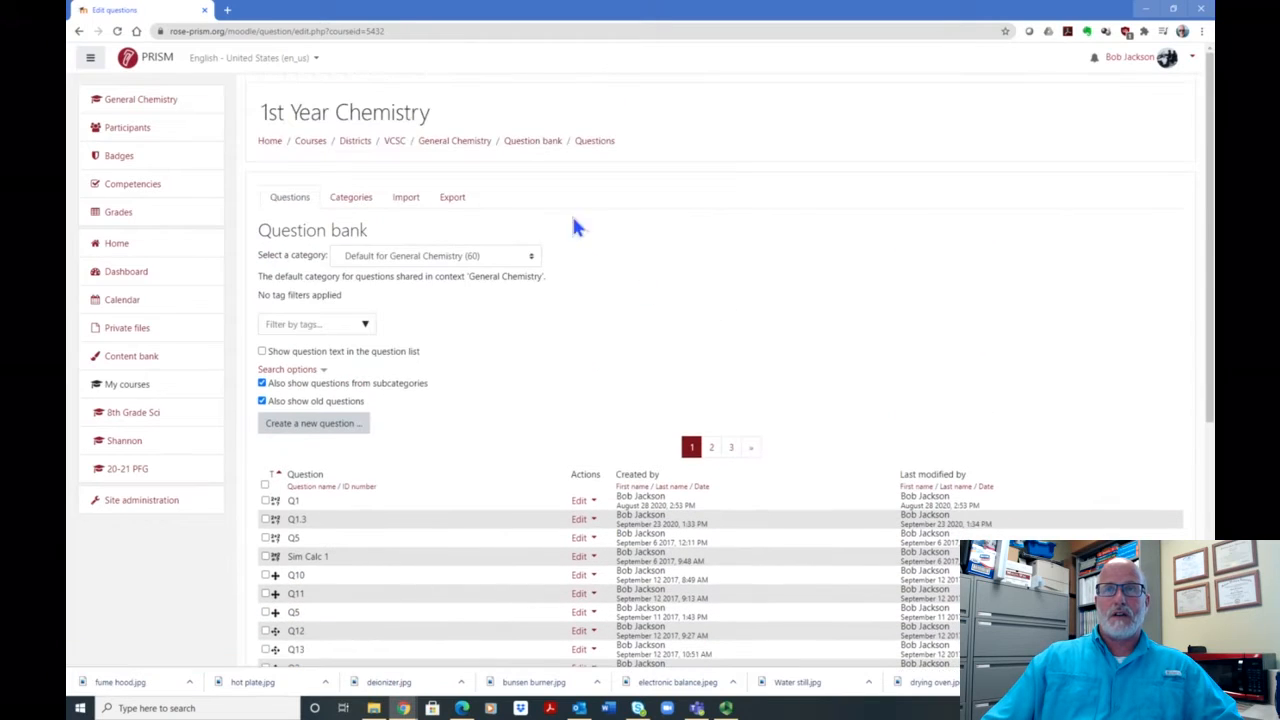
click(531, 259)
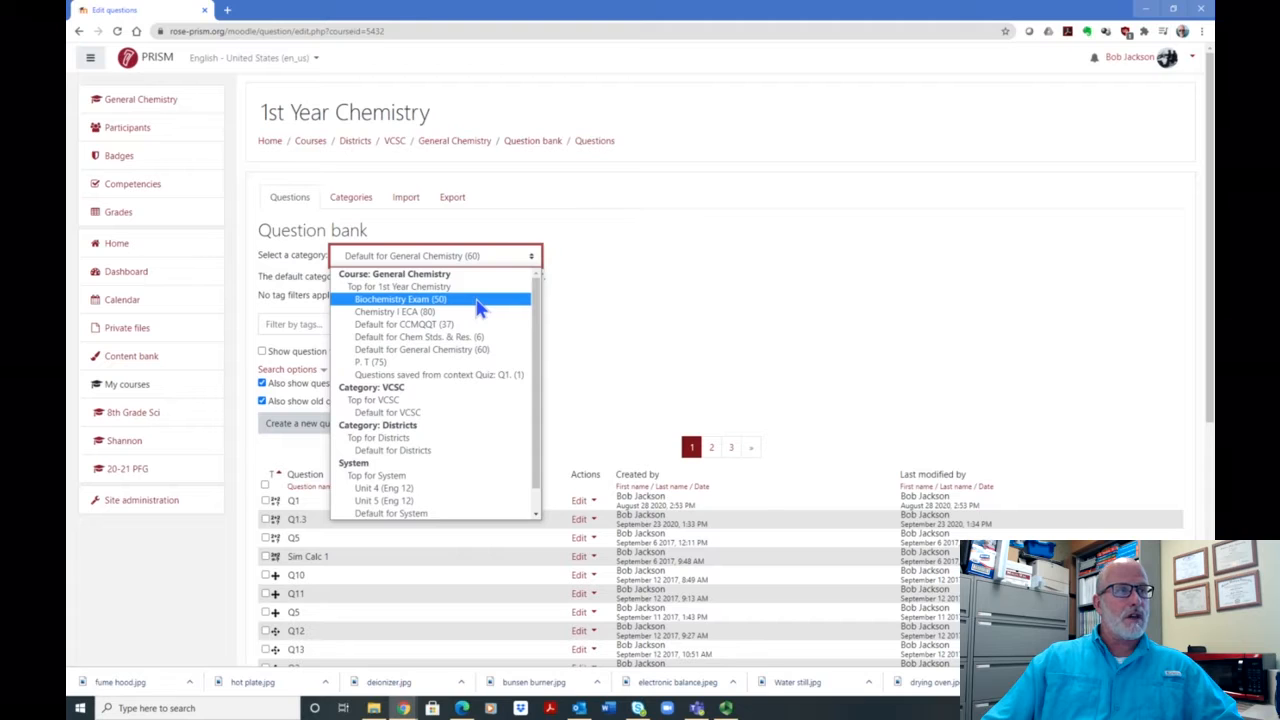
click(838, 245)
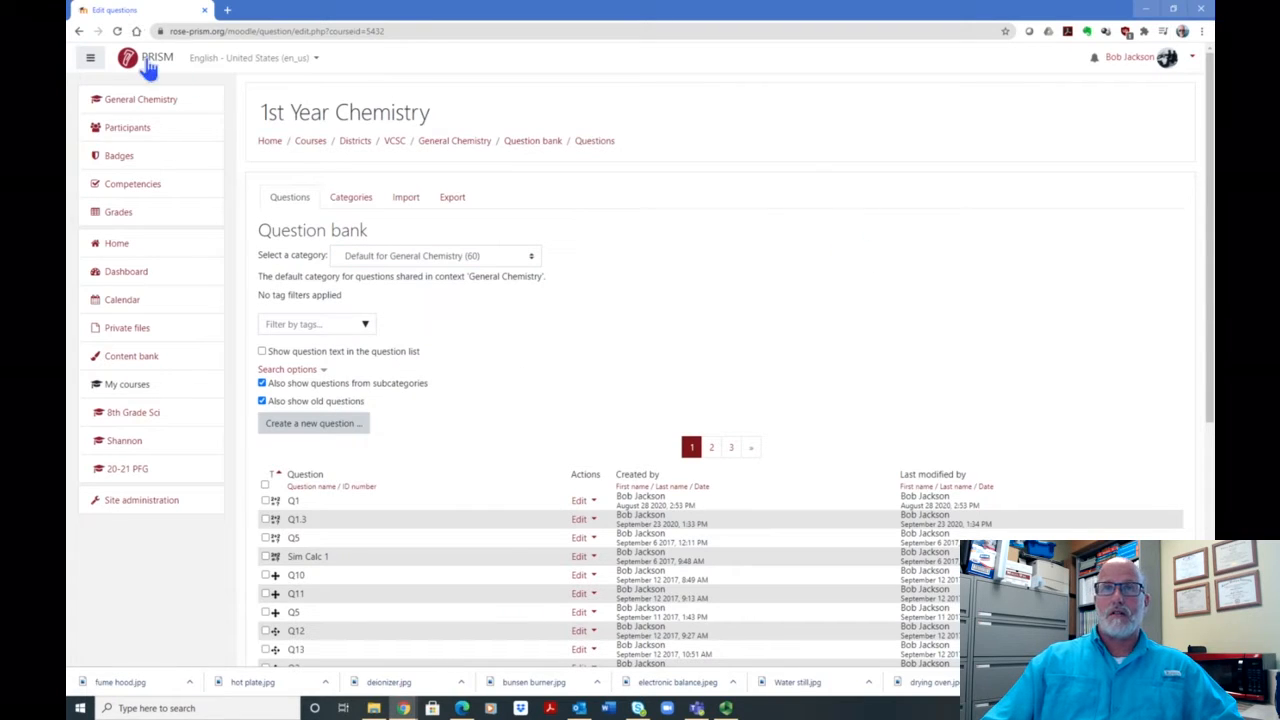
- Return to the General Chemistry course and open Quiz - Unit 1 for editing its questions
click(456, 143)
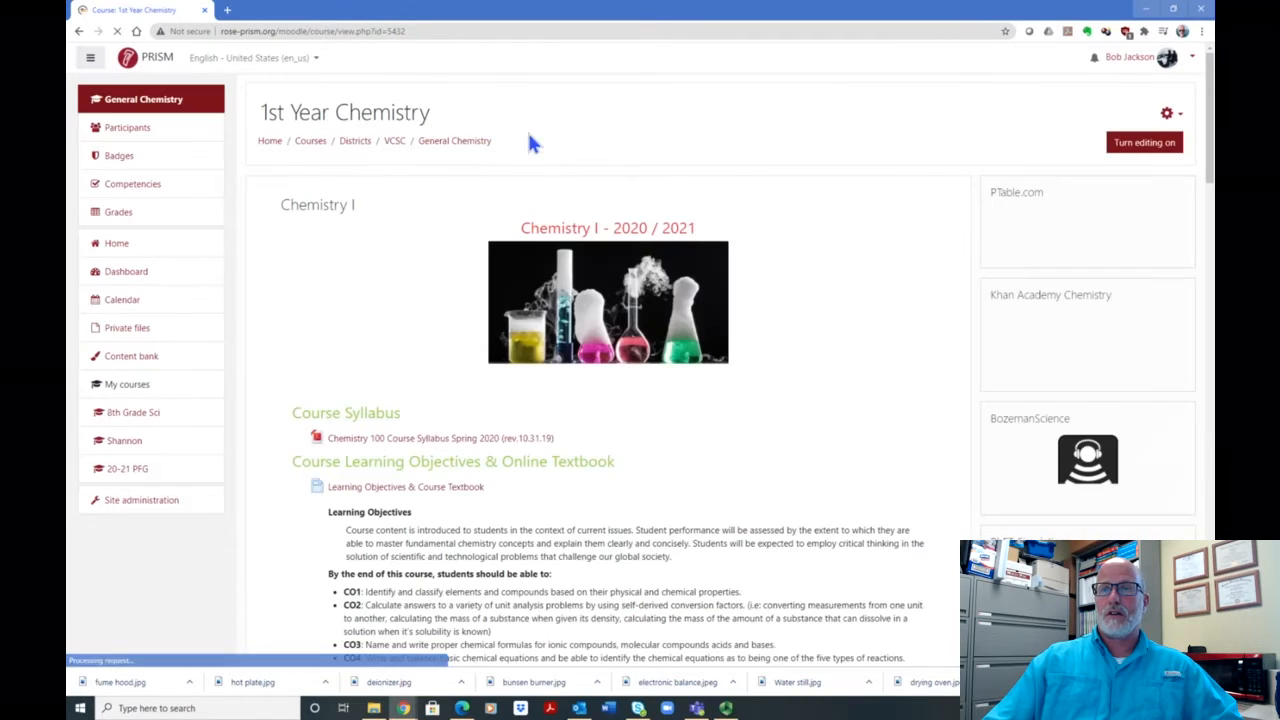
scroll(574, 153, down, 6)
scroll(576, 160, down, 15)
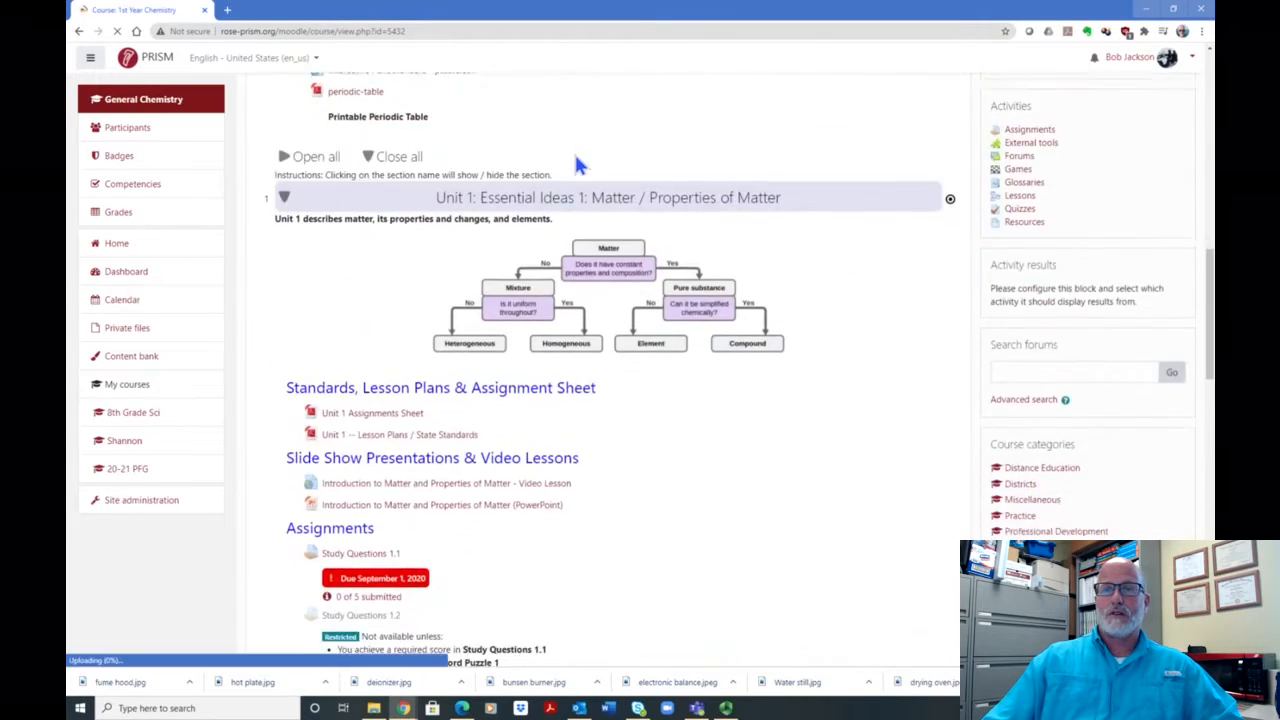
scroll(572, 168, down, 1)
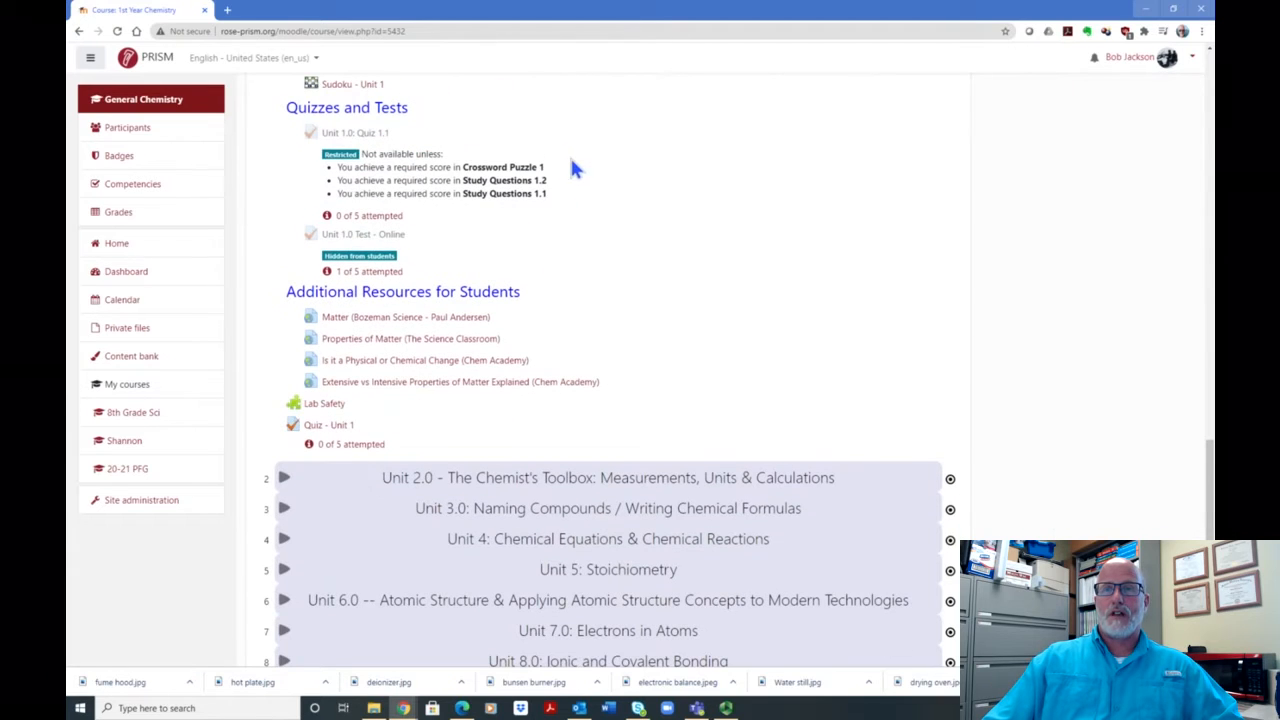
click(328, 430)
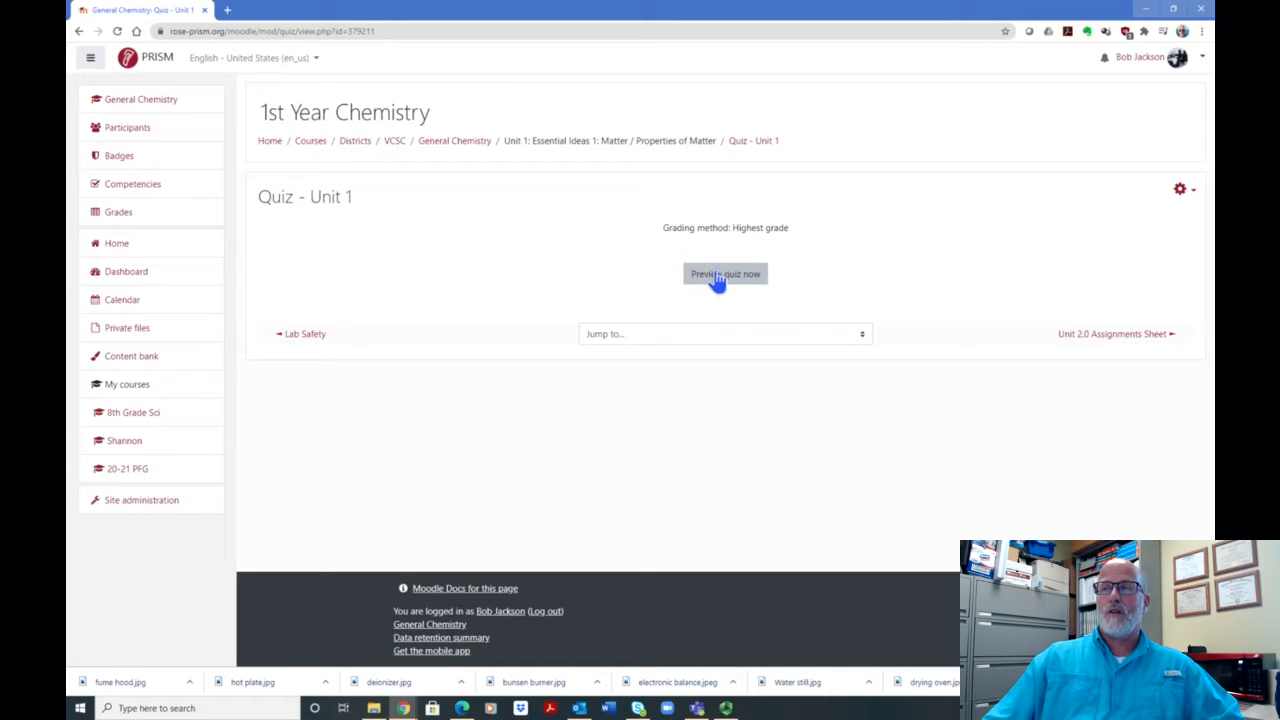
click(1182, 195)
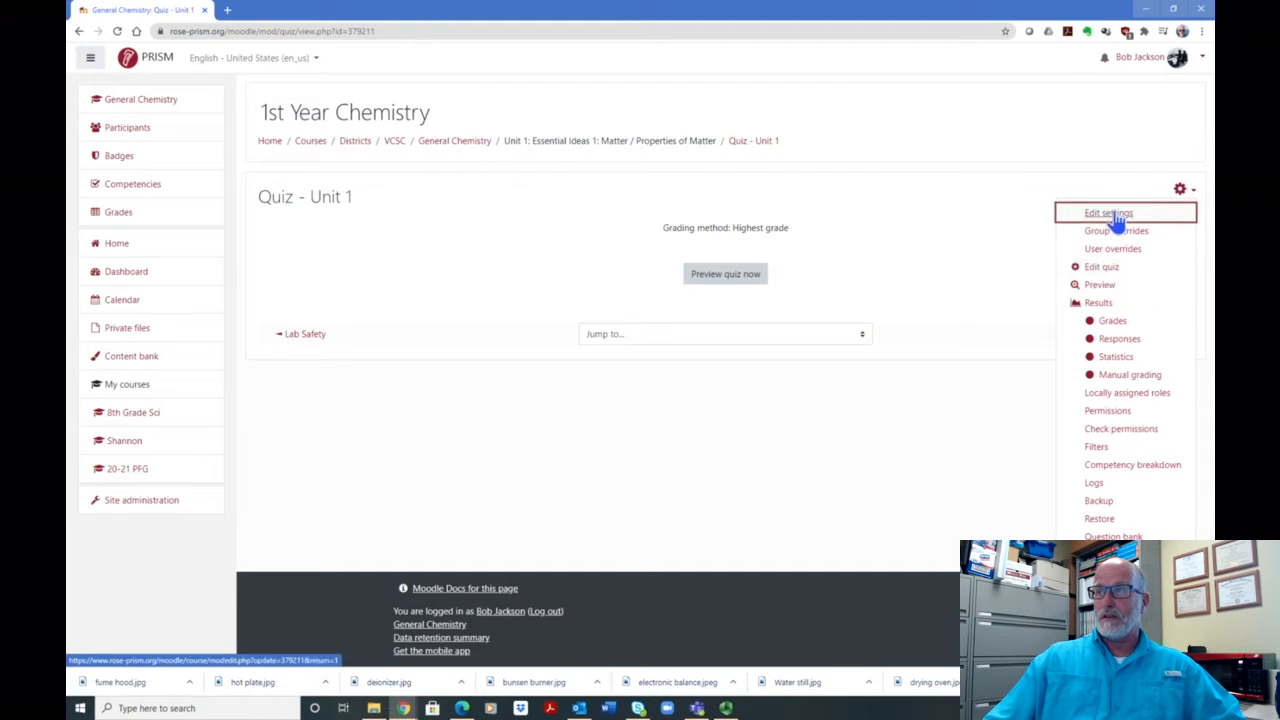
click(1103, 277)
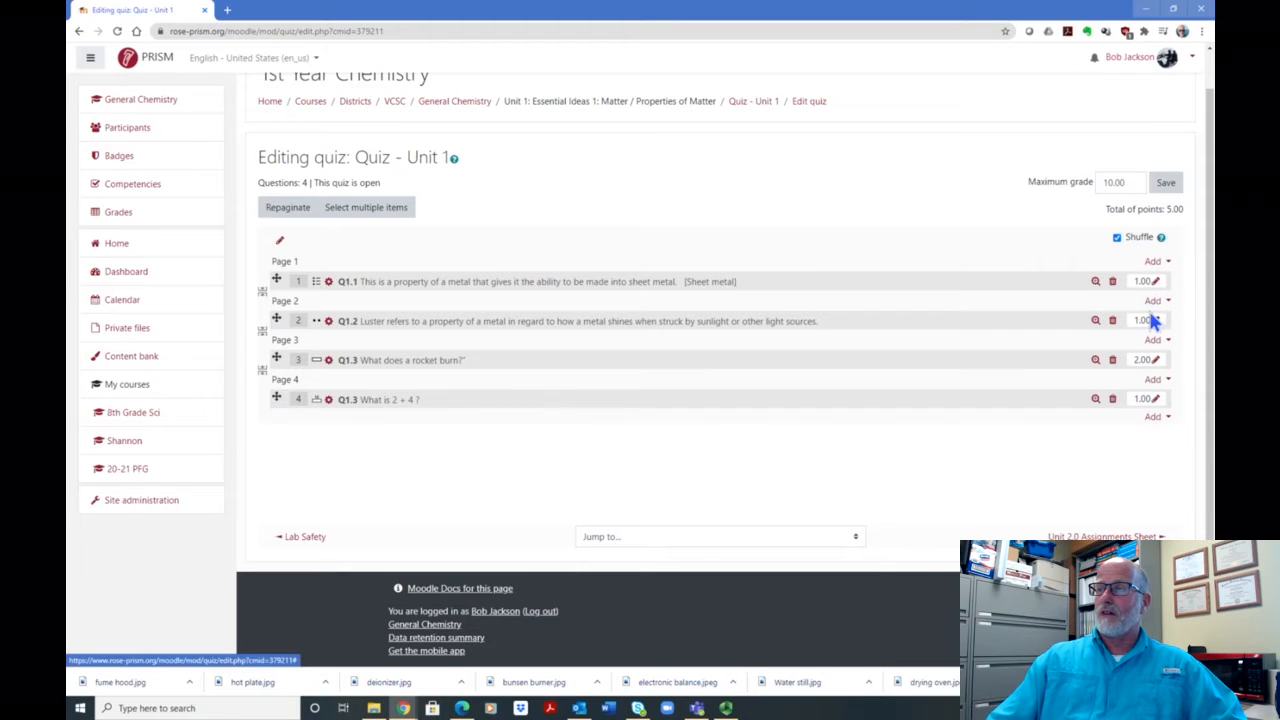
- Add a new Essay question after the last question of Quiz - Unit 1
click(1155, 420)
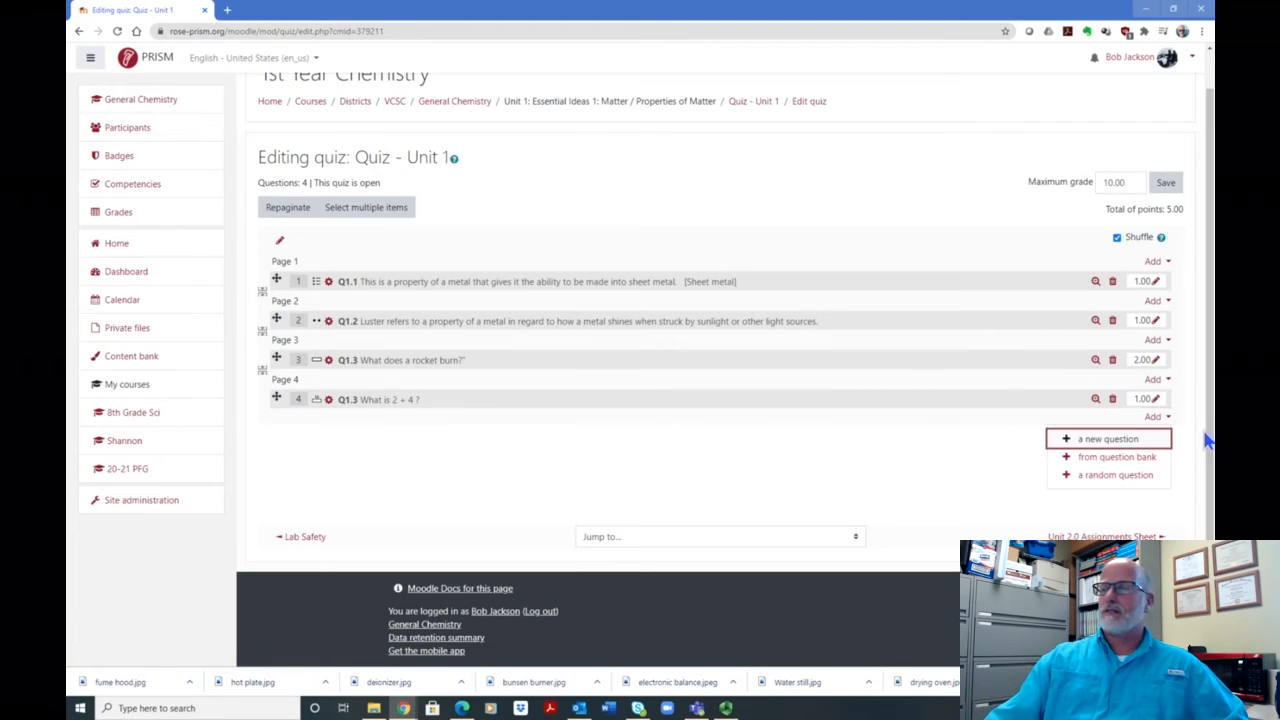
click(1108, 446)
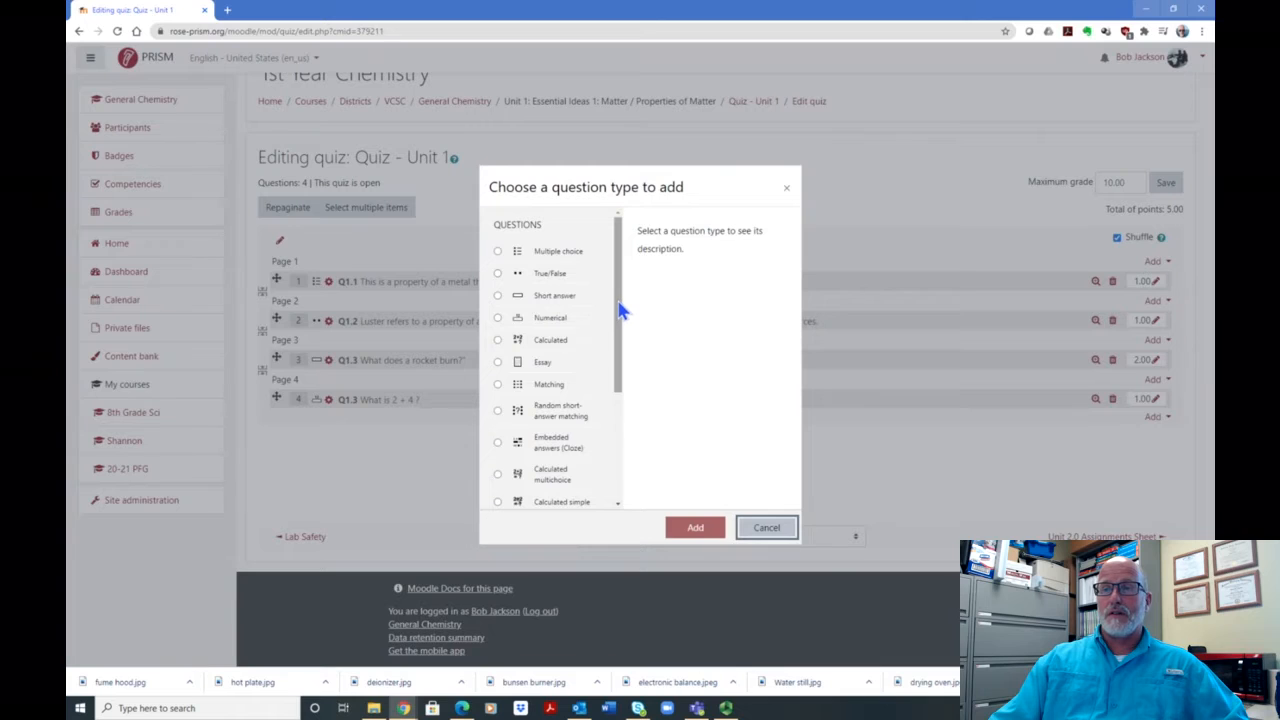
drag(617, 282, 617, 284)
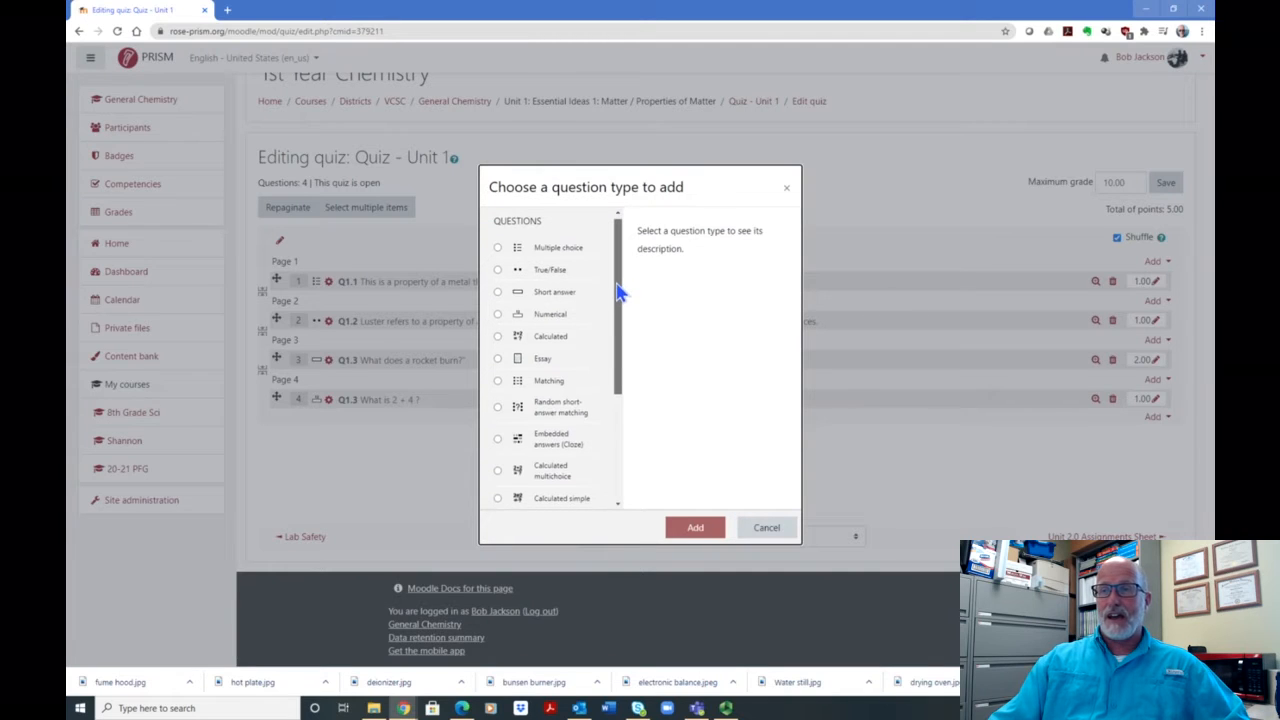
click(497, 358)
click(694, 528)
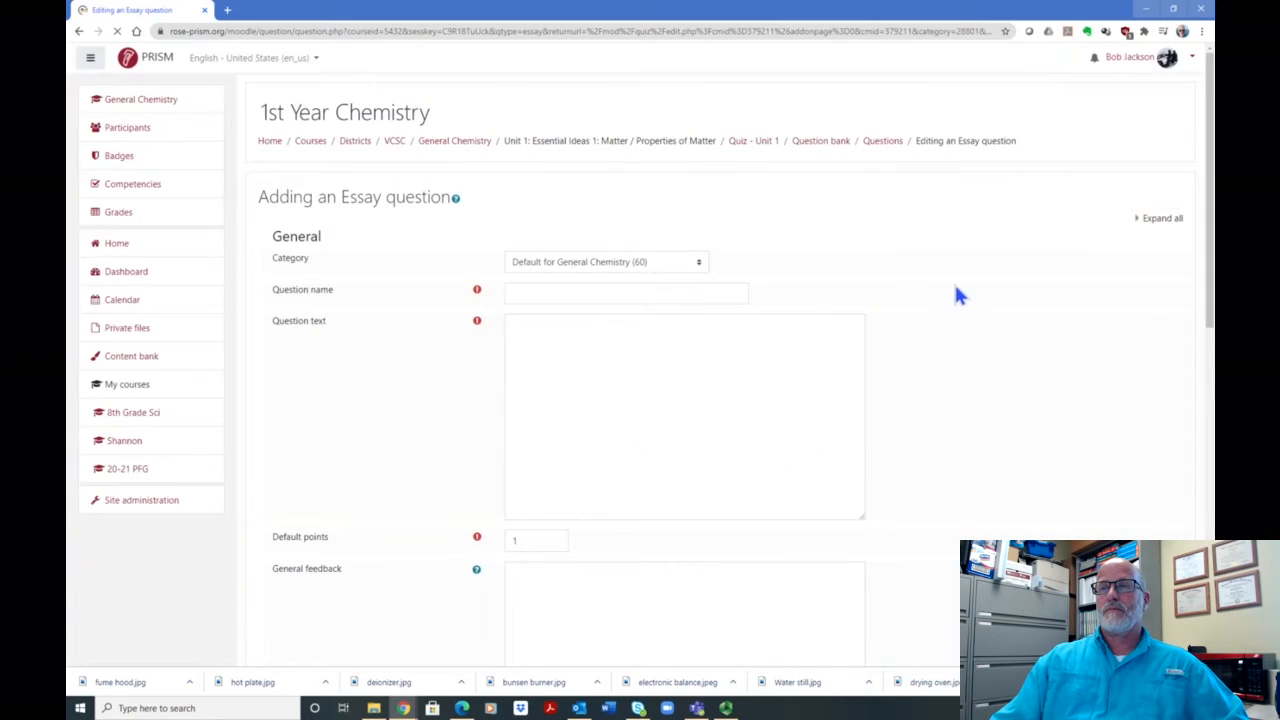
- Review the category choices for the new essay question, keeping Default for General Chemistry
scroll(963, 280, down, 1)
scroll(620, 198, up, 1)
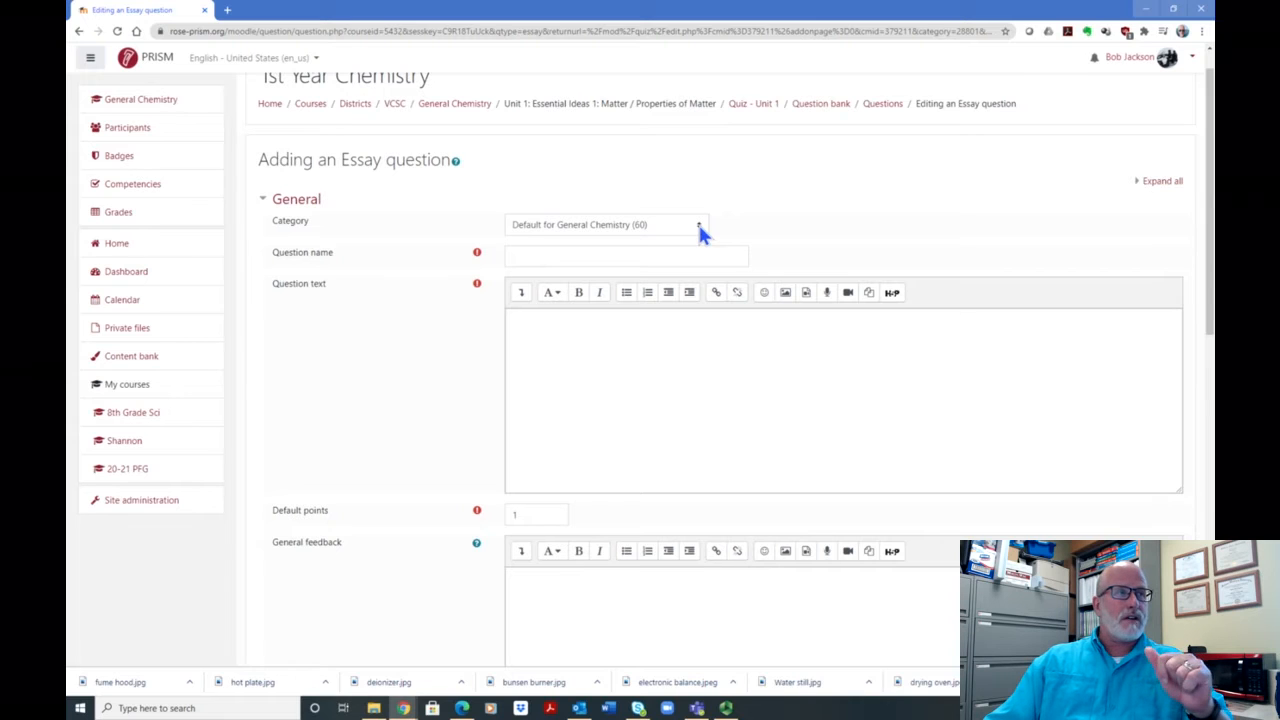
scroll(700, 232, up, 1)
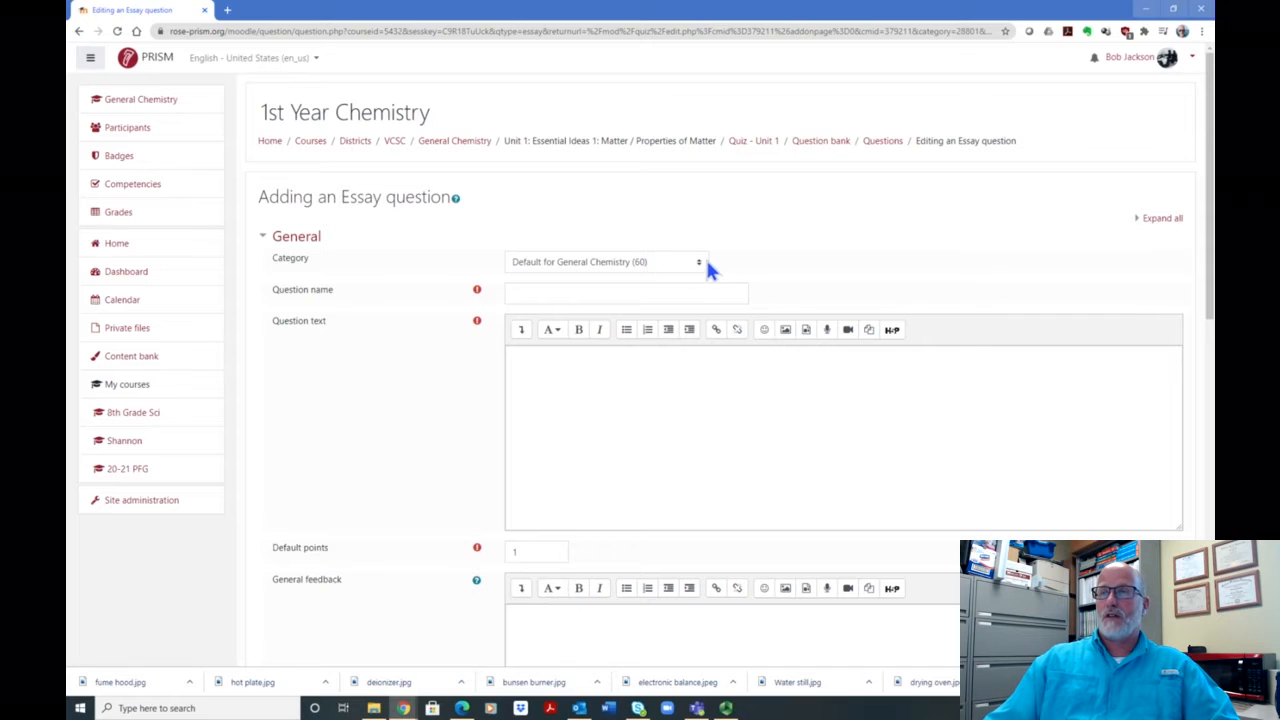
click(697, 264)
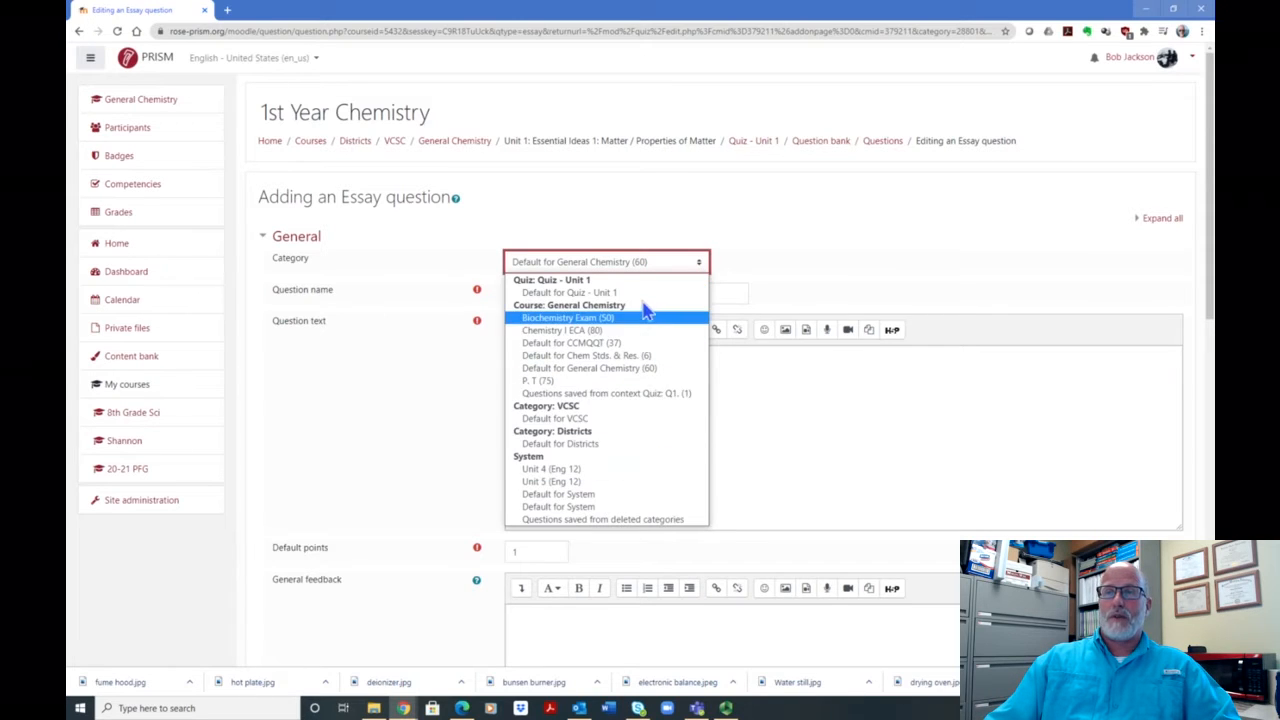
click(701, 262)
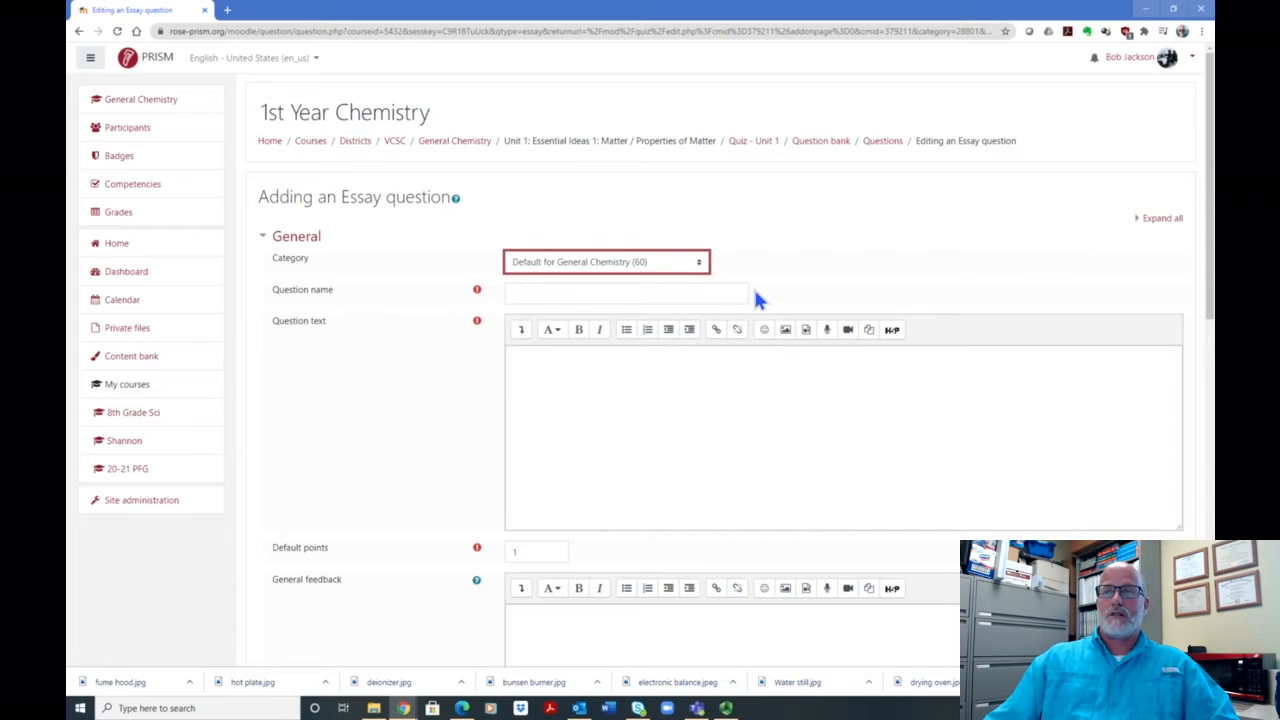
- Name the new essay question Q1.4
scroll(842, 245, down, 1)
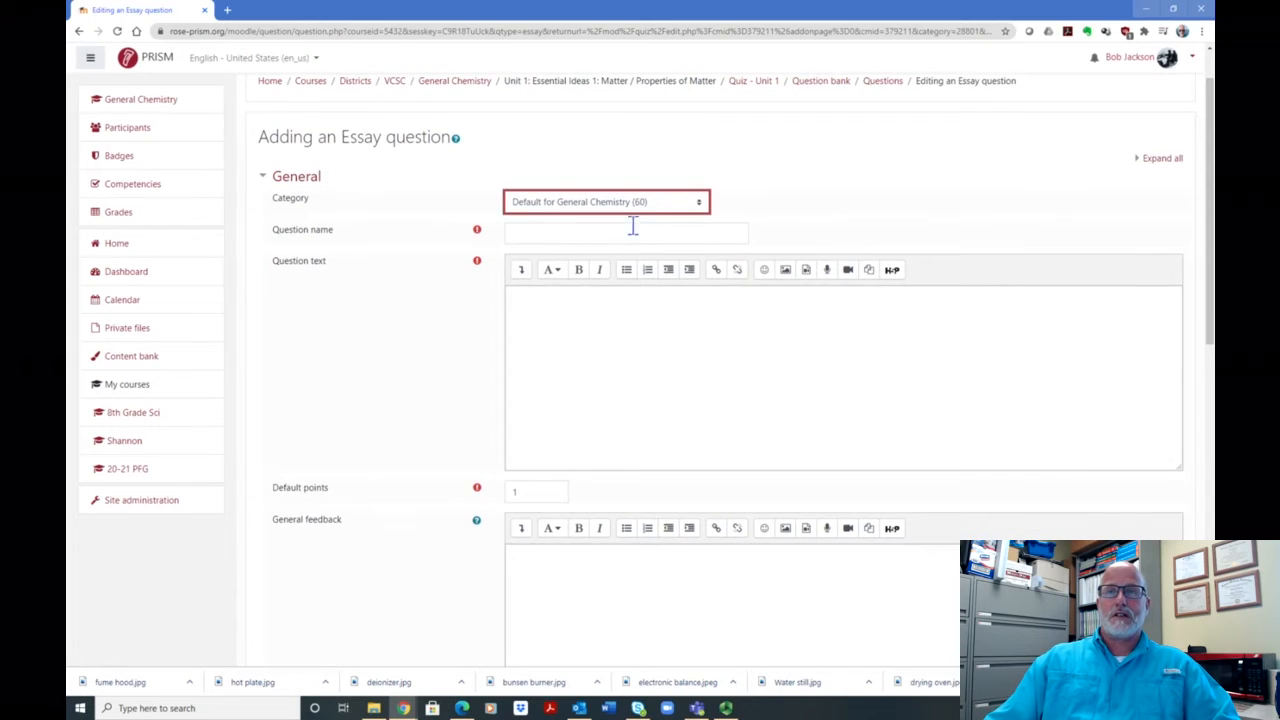
click(540, 234)
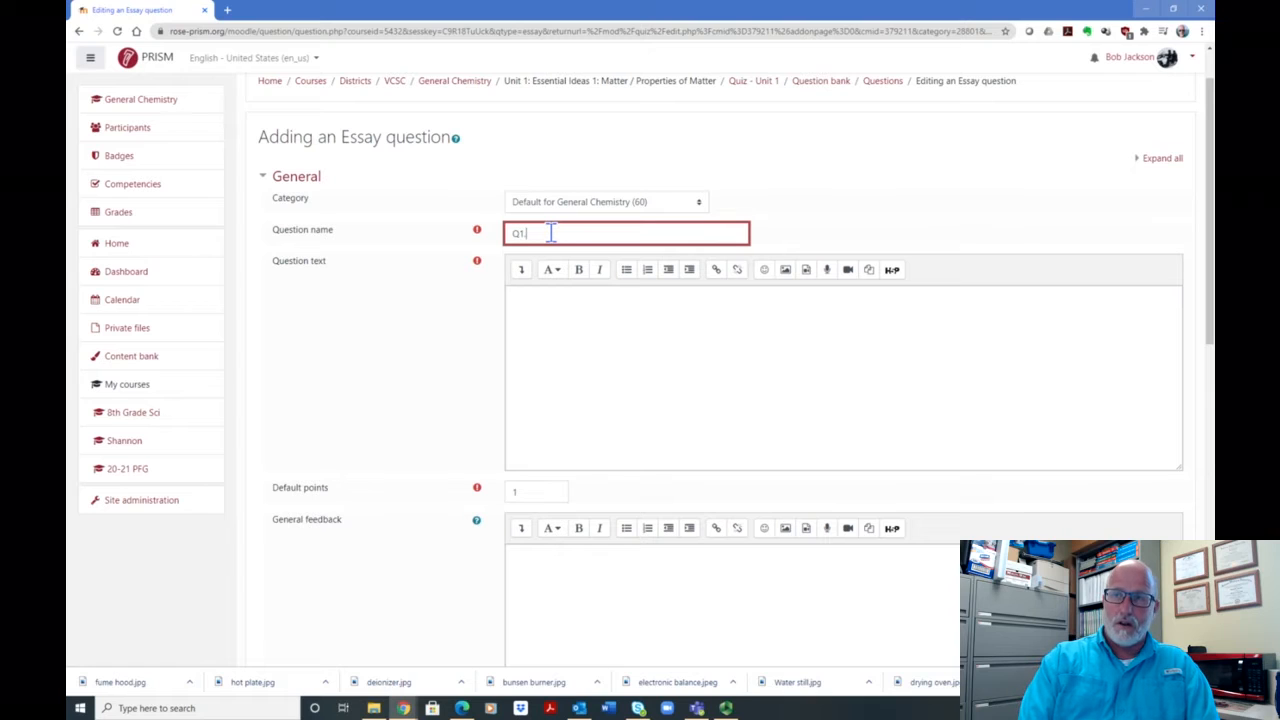
click(612, 321)
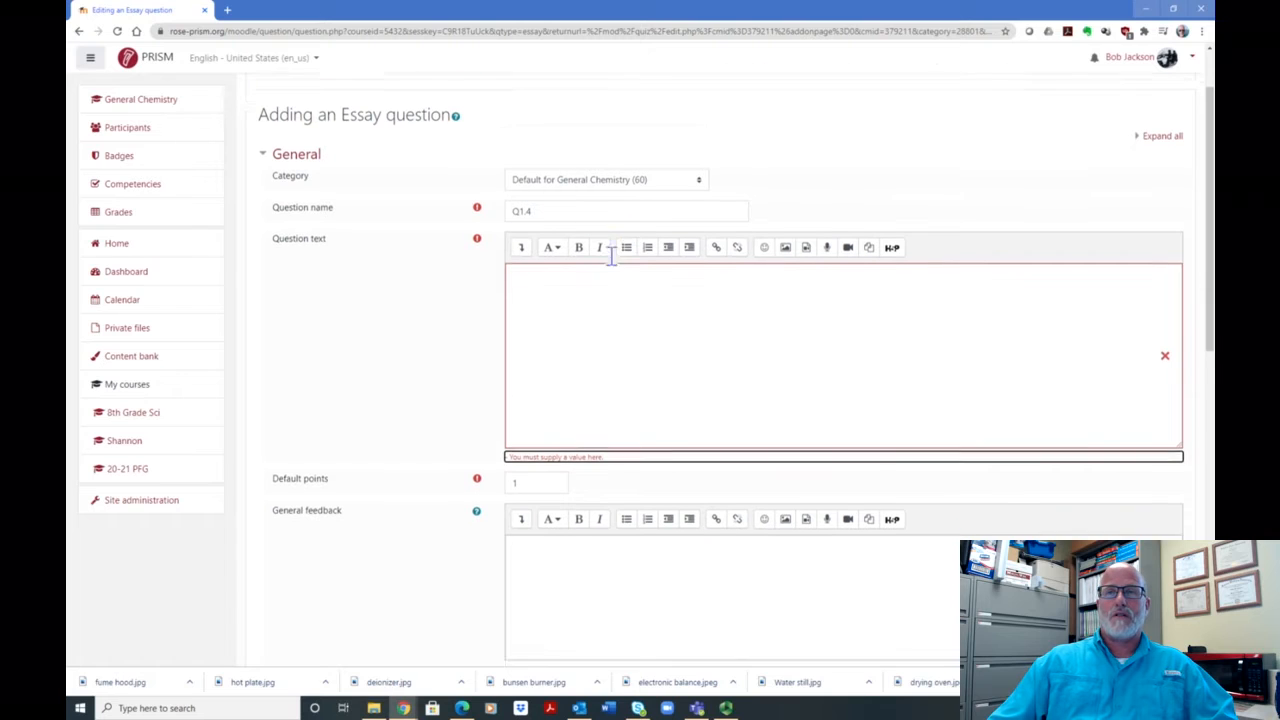
- Expand the question text editor's formatting options and begin the question text with "Explain how a wet cell battery works."
scroll(608, 256, down, 2)
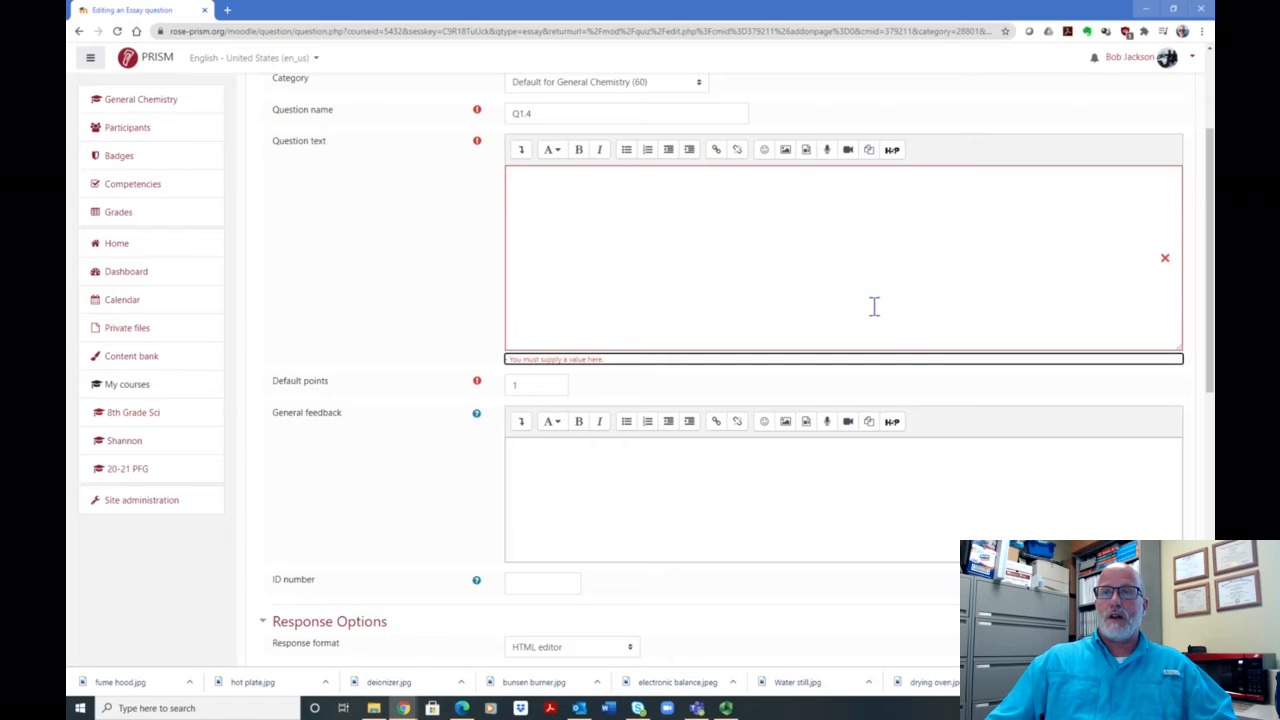
click(521, 150)
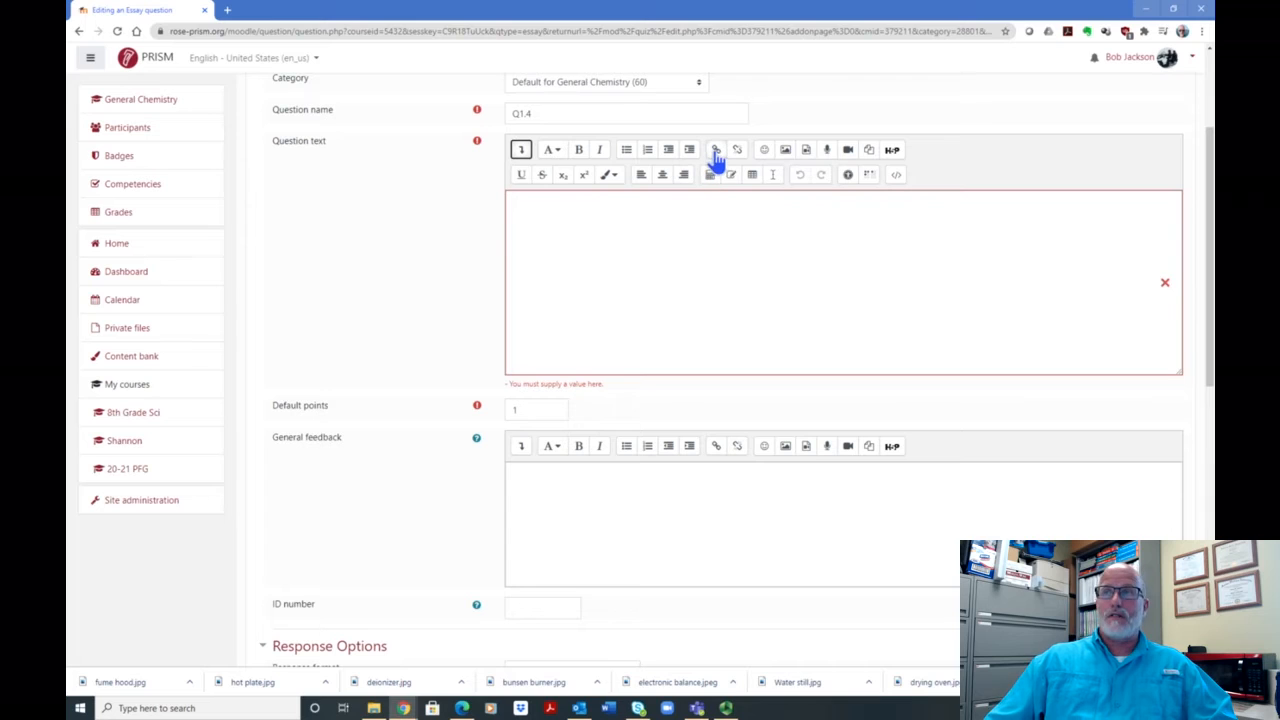
click(578, 214)
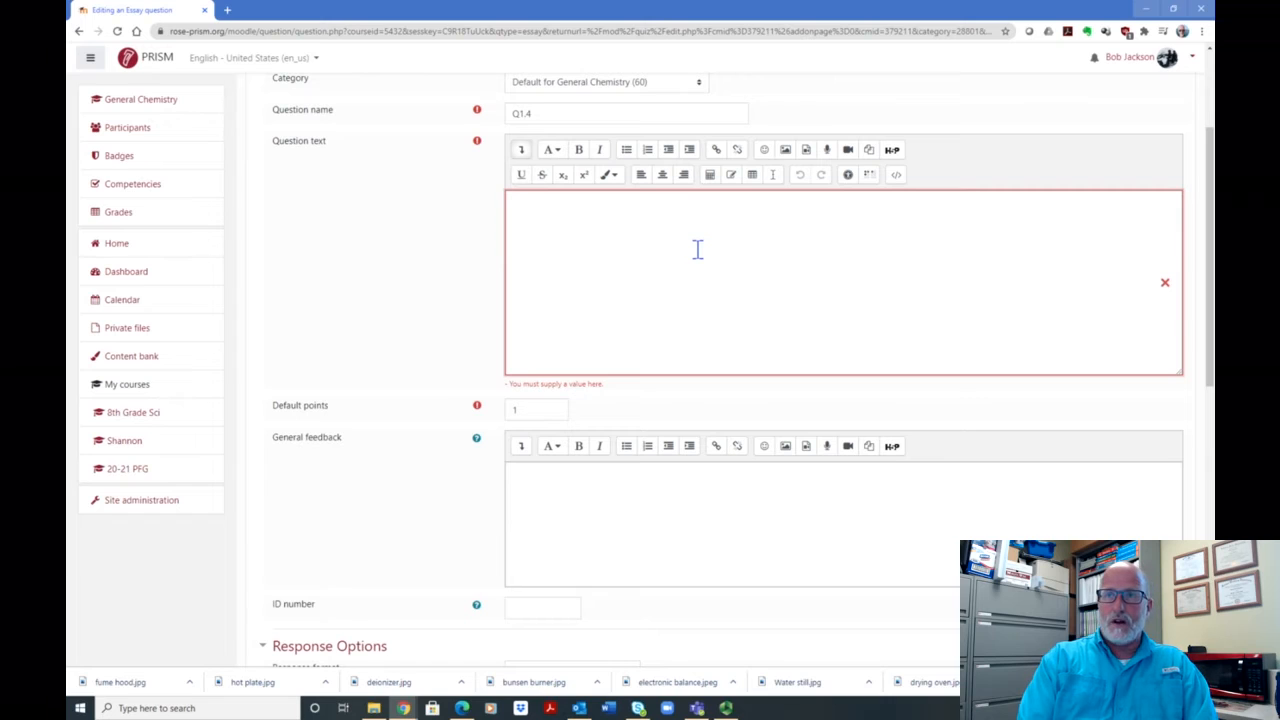
text(Explain h)
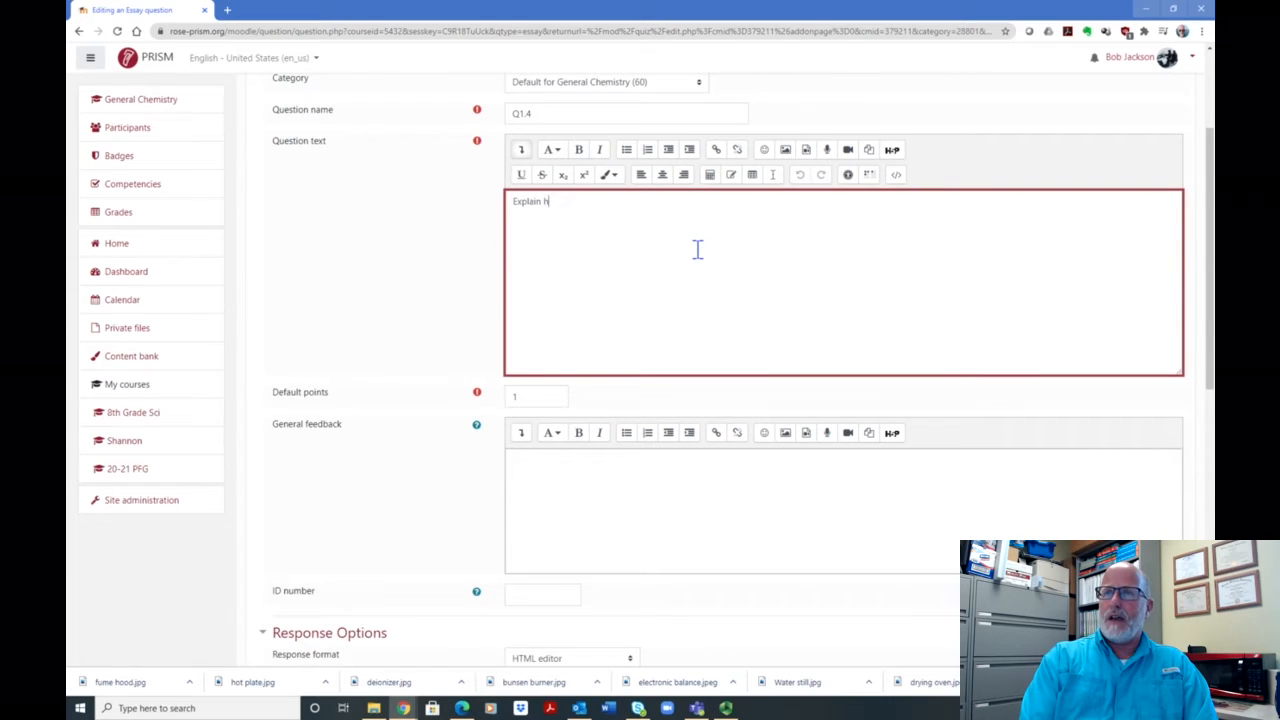
text(ow a wet cel)
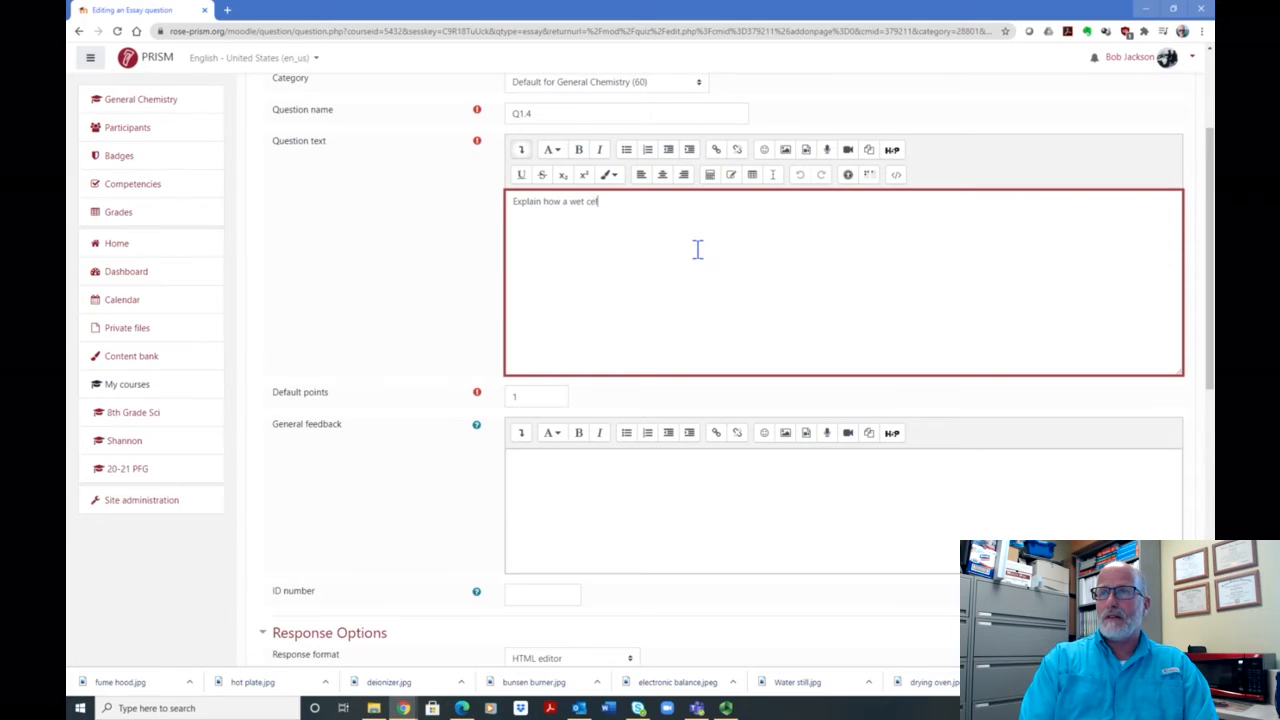
text(l battery works)
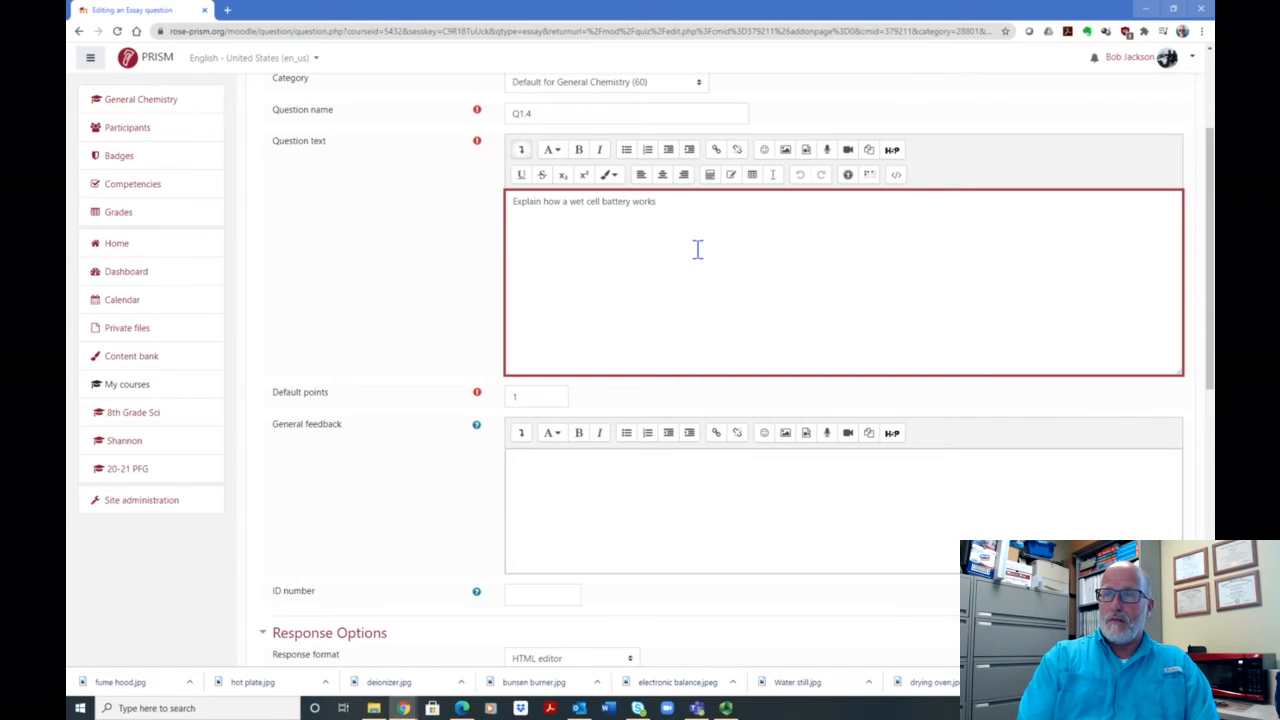
text(. Us)
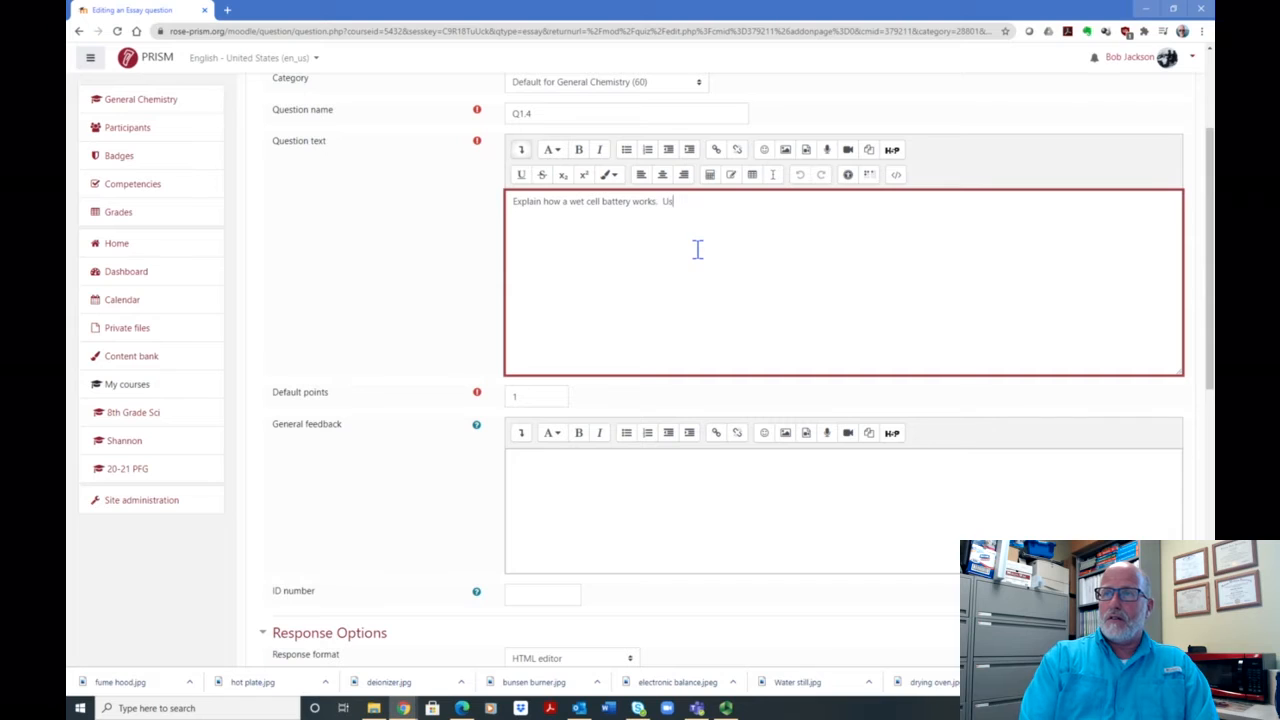
key(BackSpace)
key(BackSpace)
- Continue the question text with "Be sure to define the terms cathode, anode and salt bridge and discuss the functions of each."
text(Be sure )
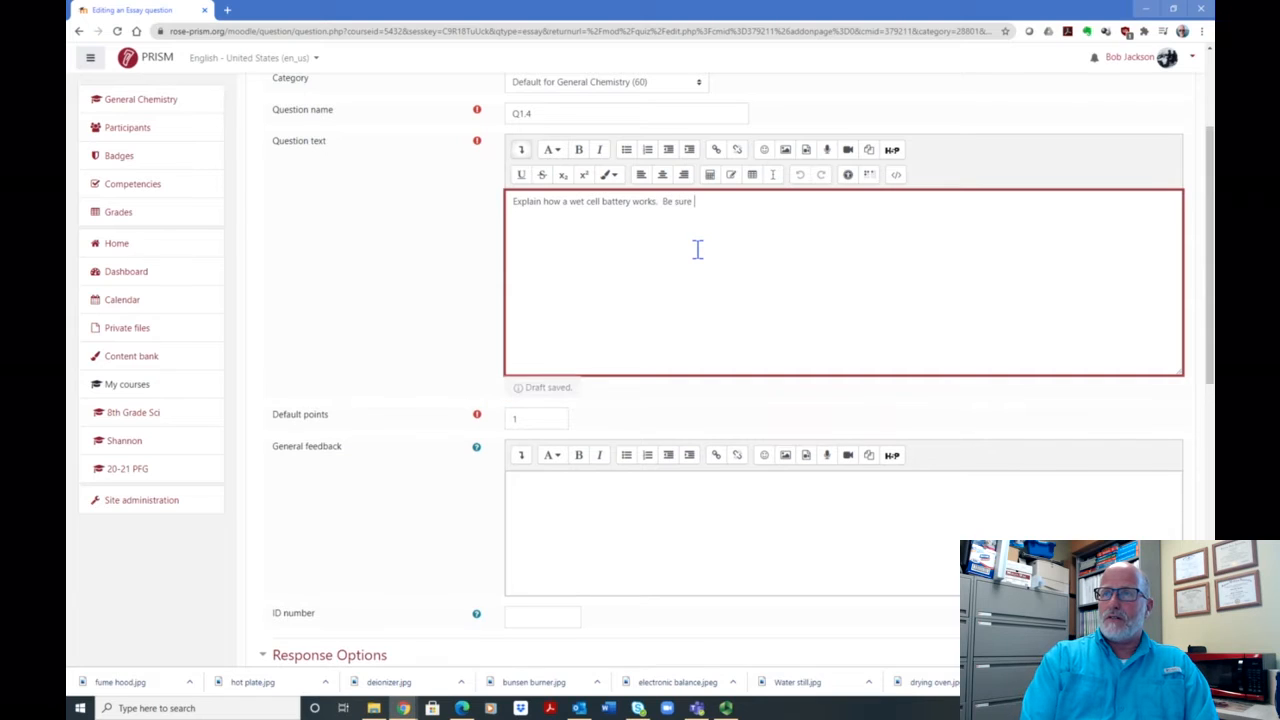
text(to defi)
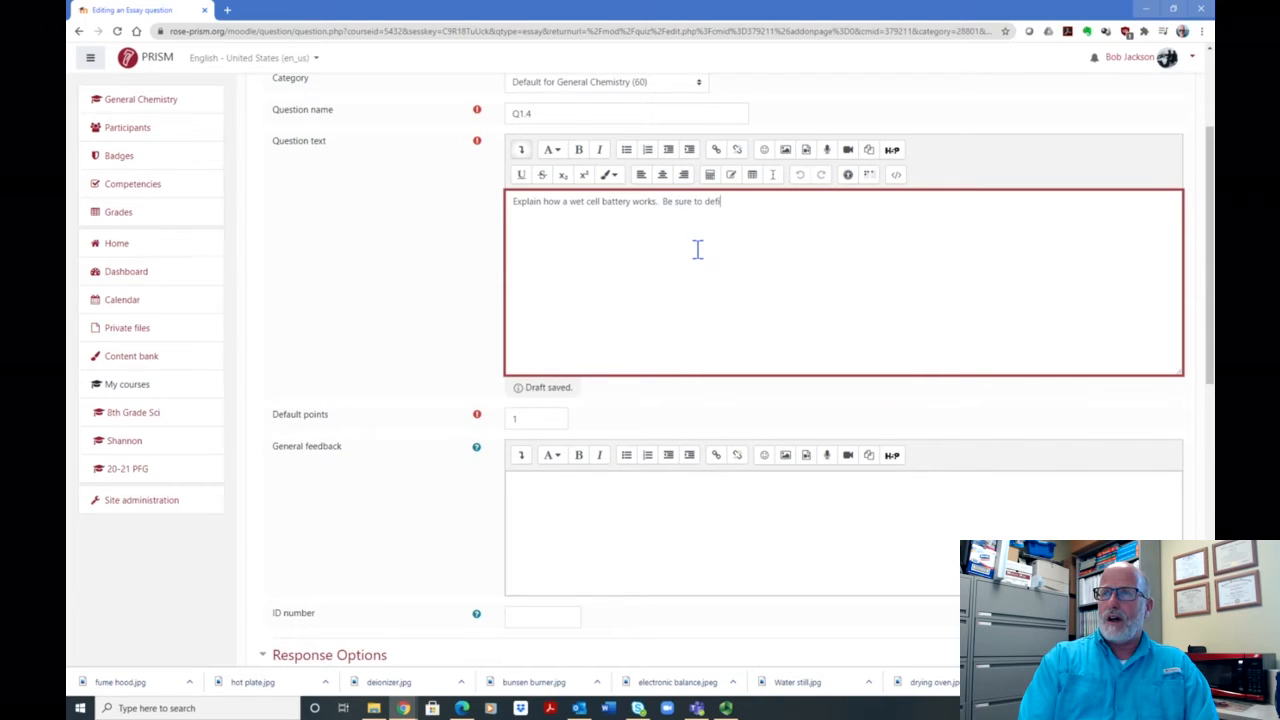
text(ne the terms c)
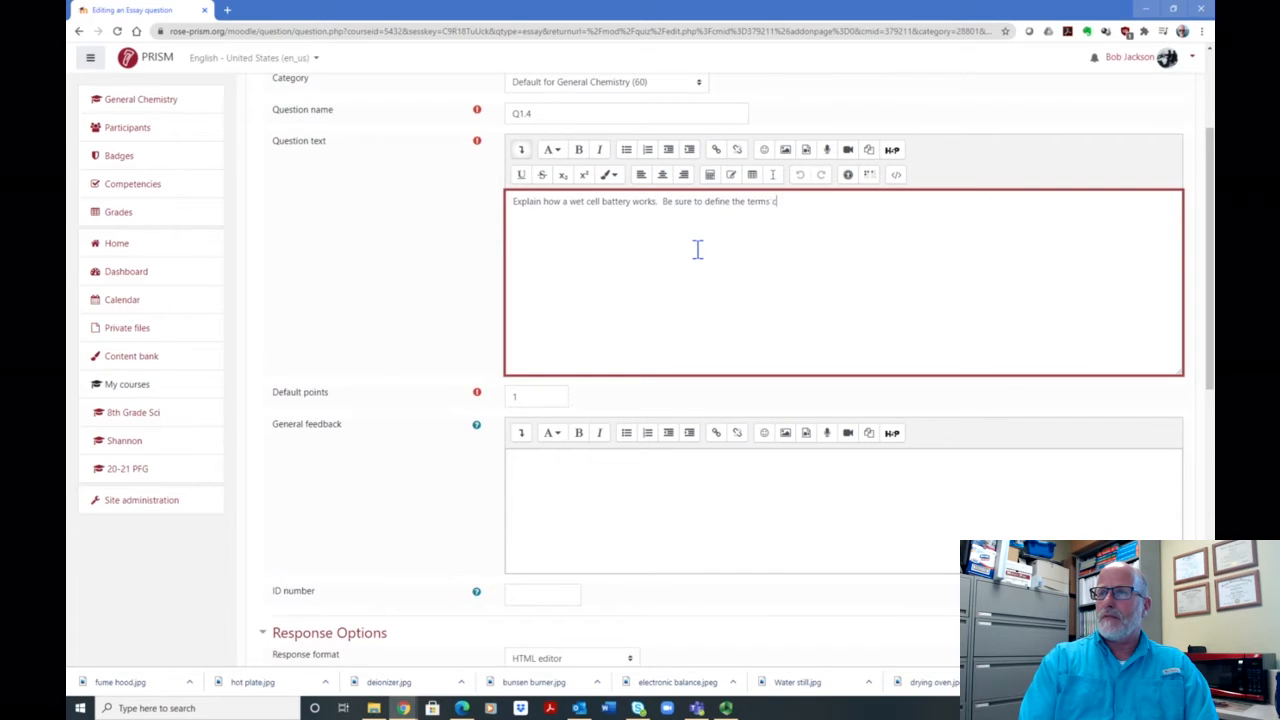
text(athod)
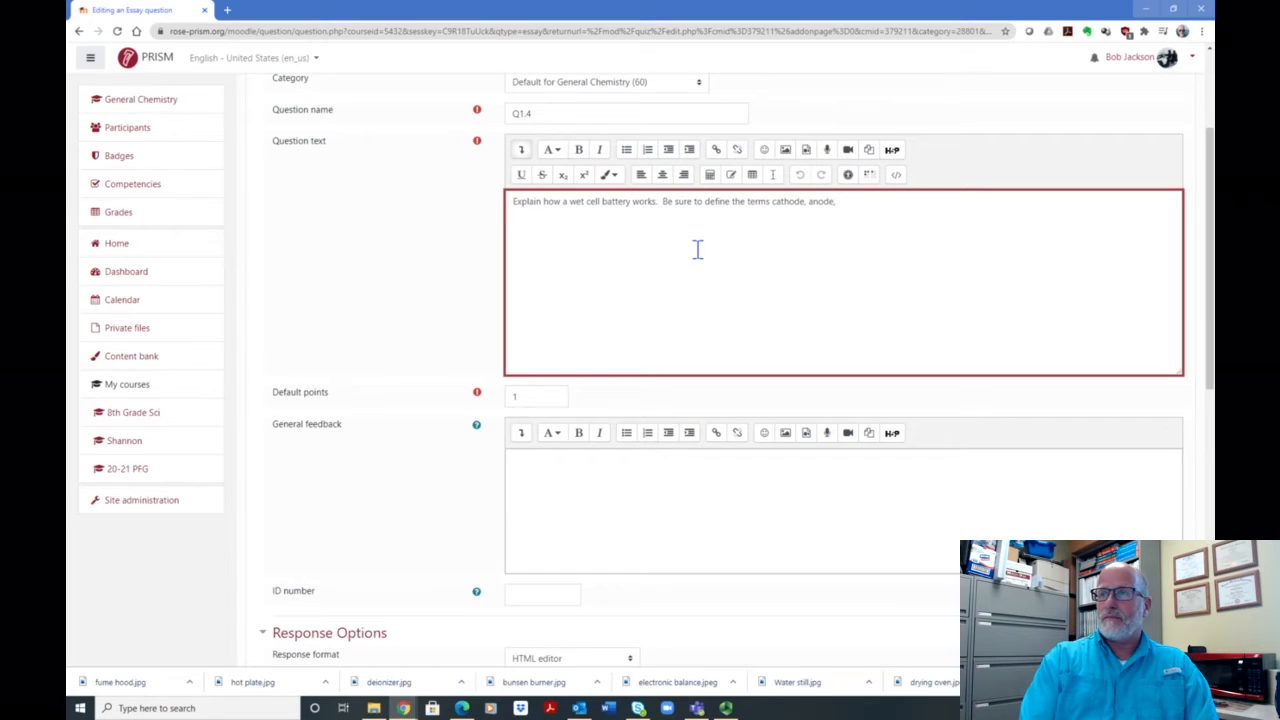
text(e, anode,)
key(BackSpace)
text(and)
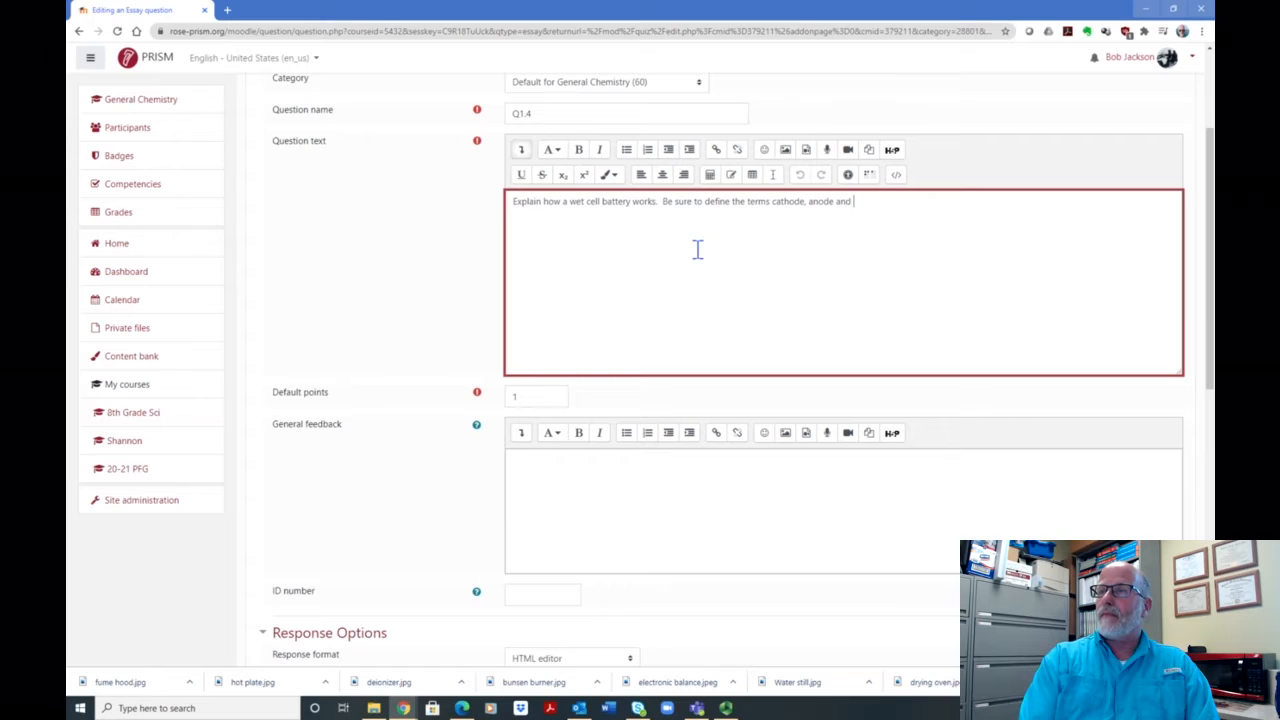
text( salt b)
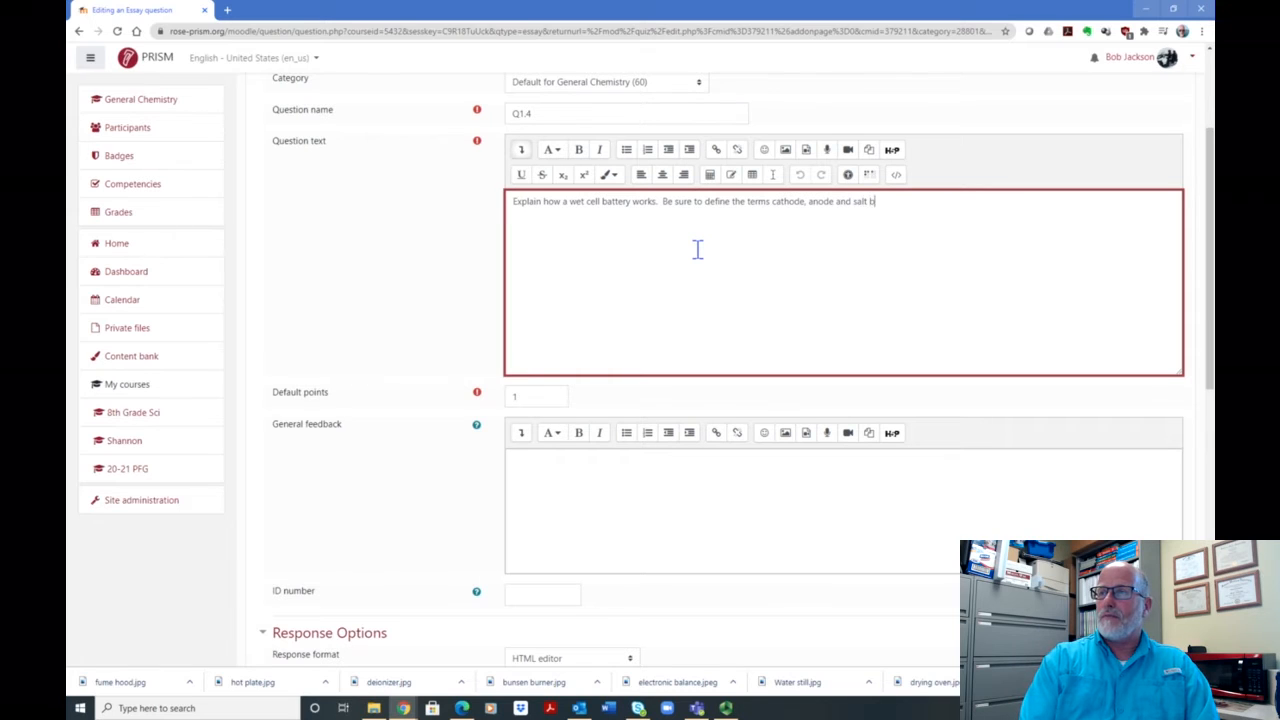
text(ridge)
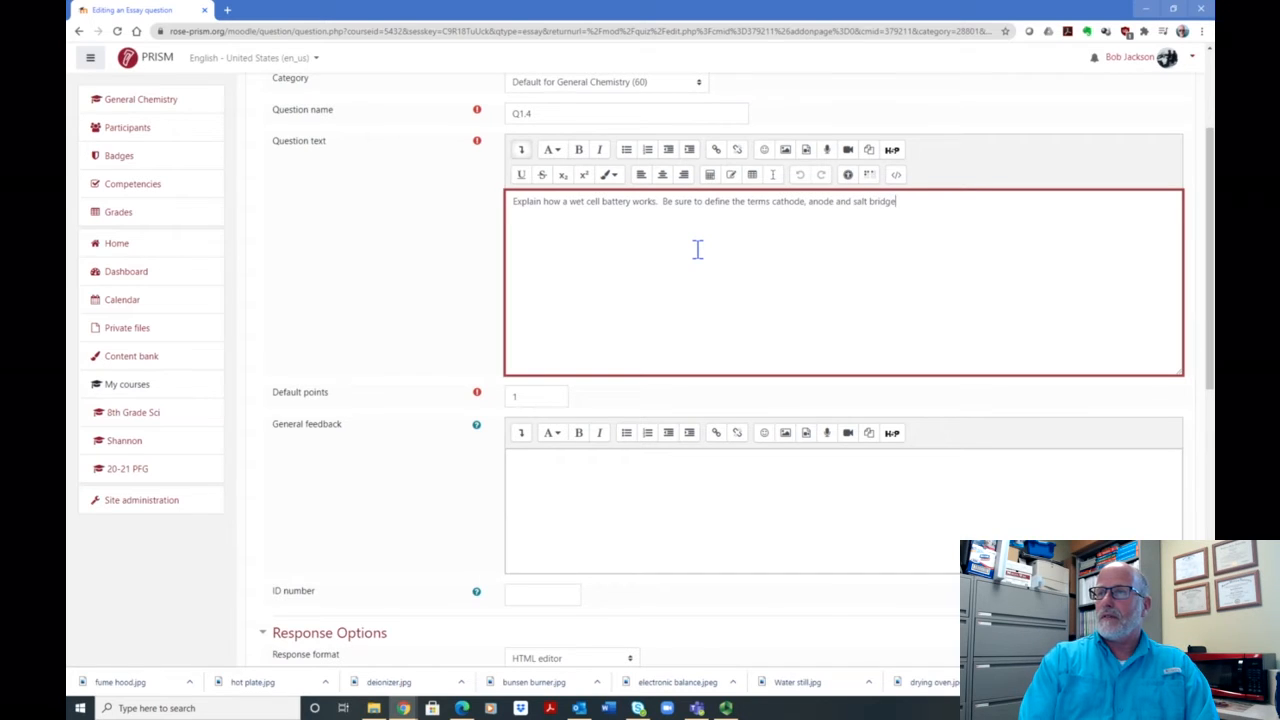
text( and )
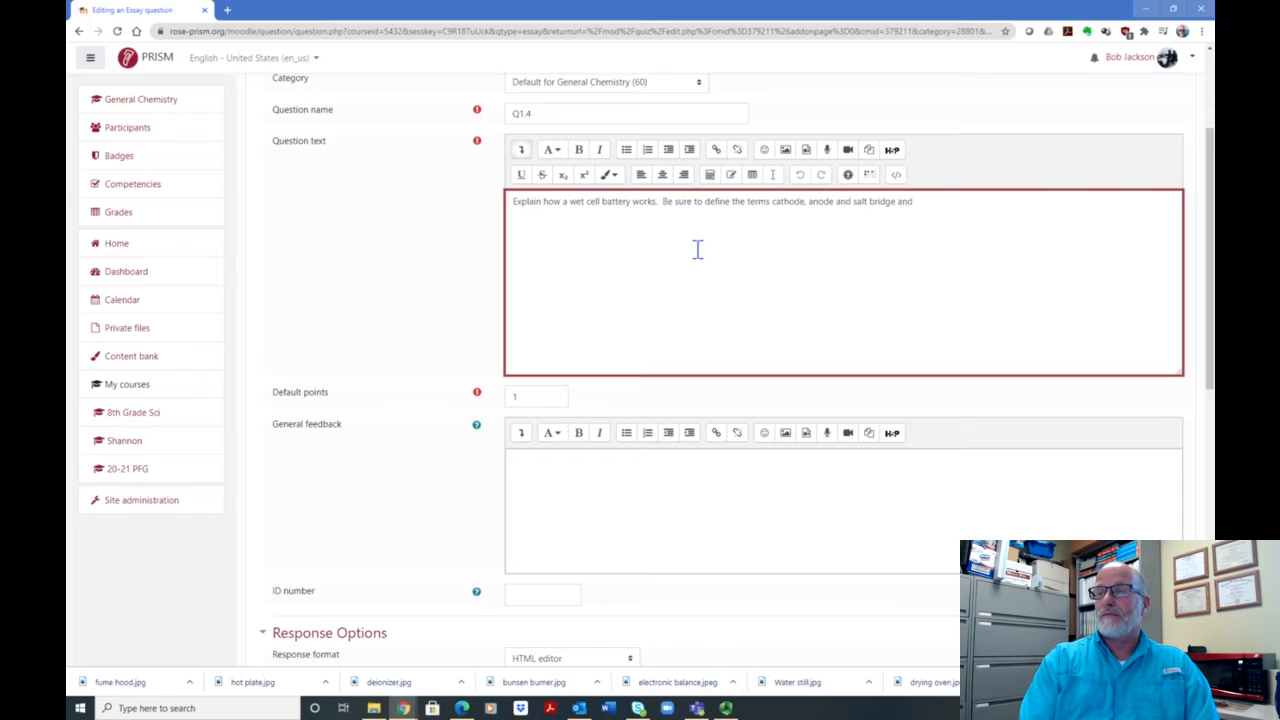
text(disc)
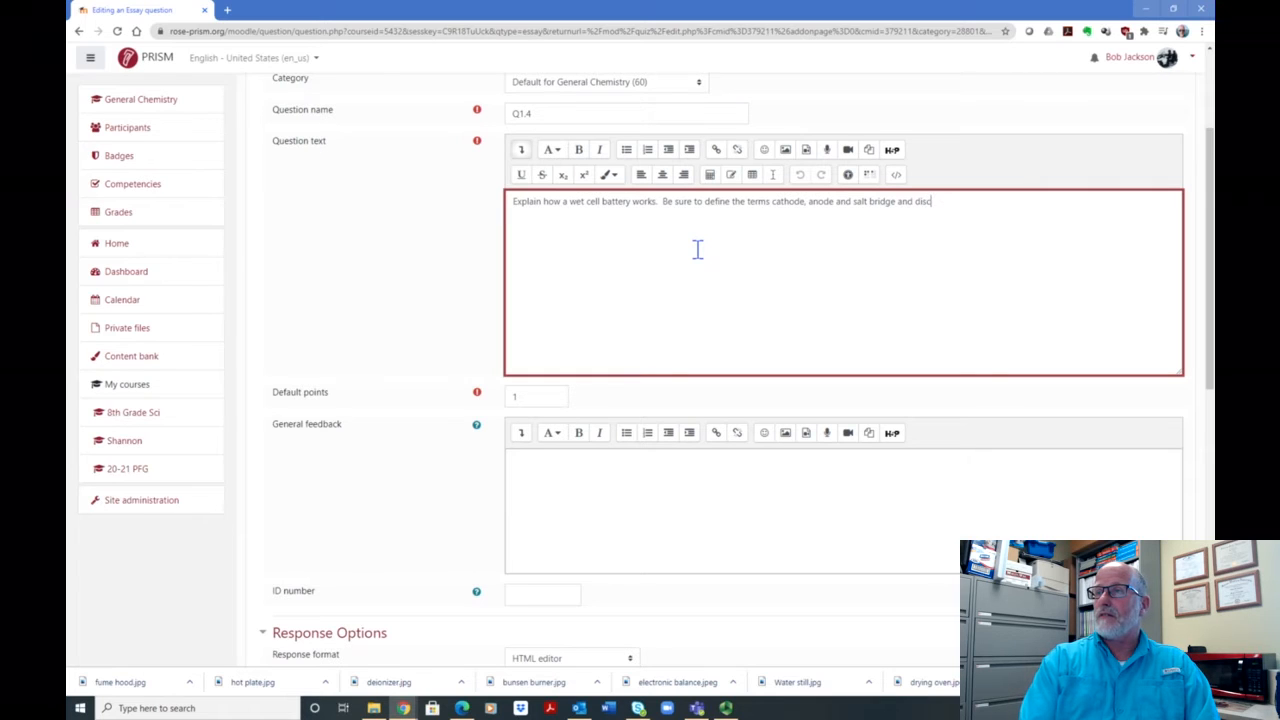
text(uss the fun)
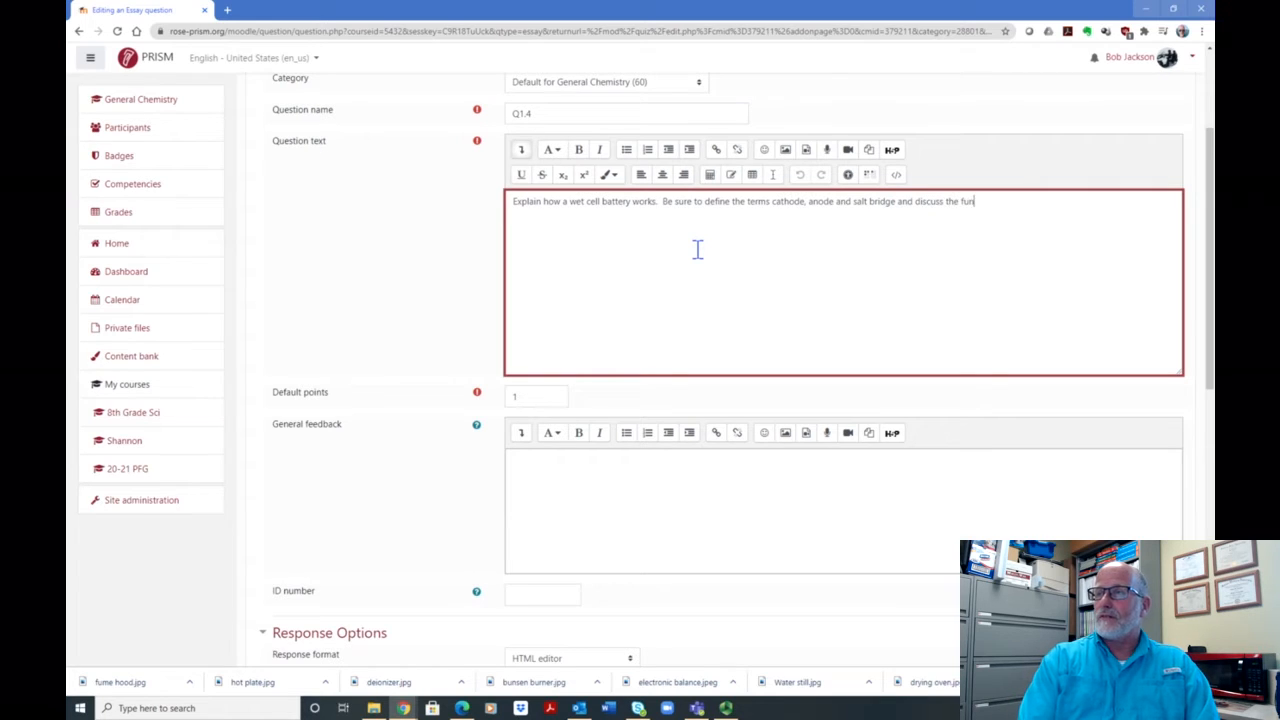
text(ctions of each.)
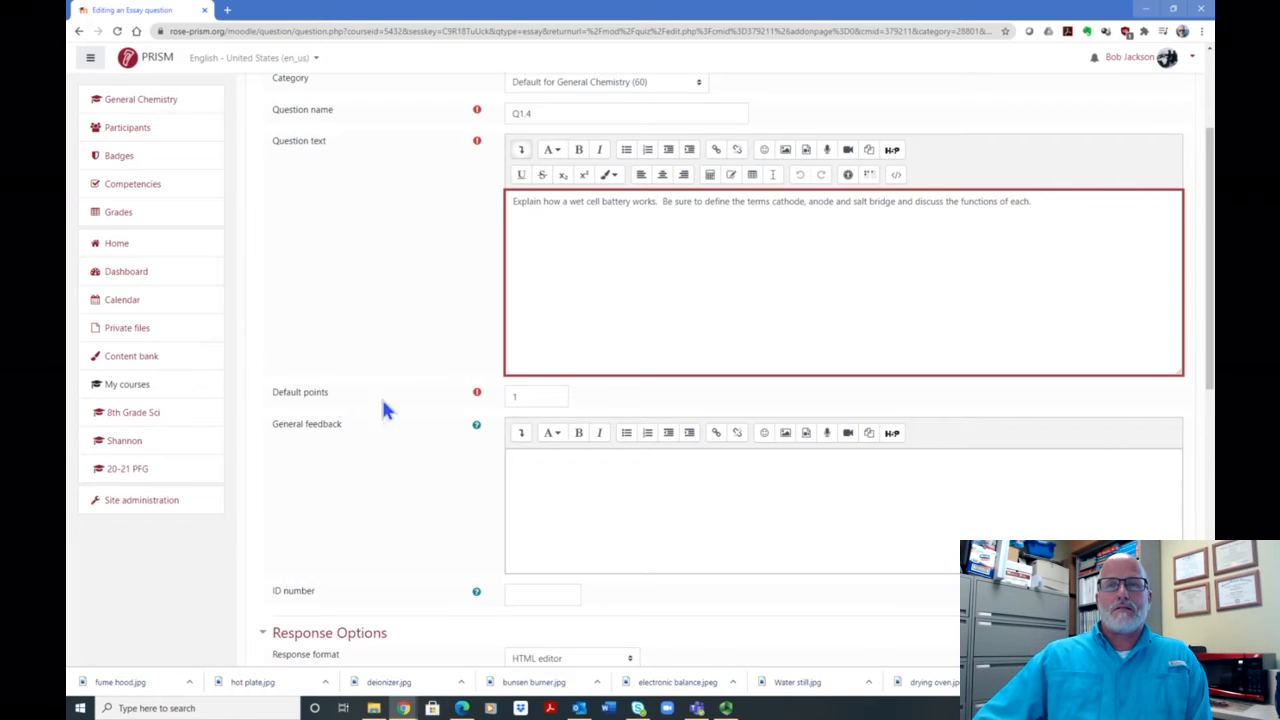
- Set the question's default points to 10 and place the cursor in the general feedback text
click(530, 399)
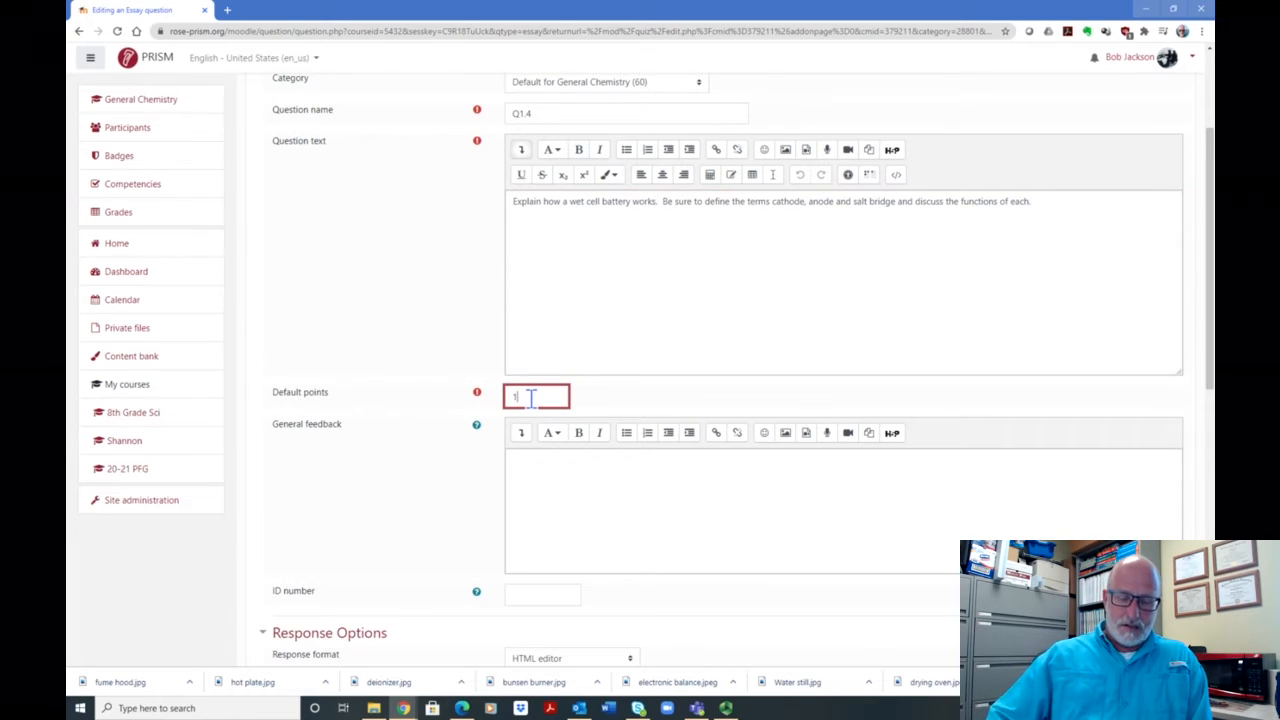
text(0)
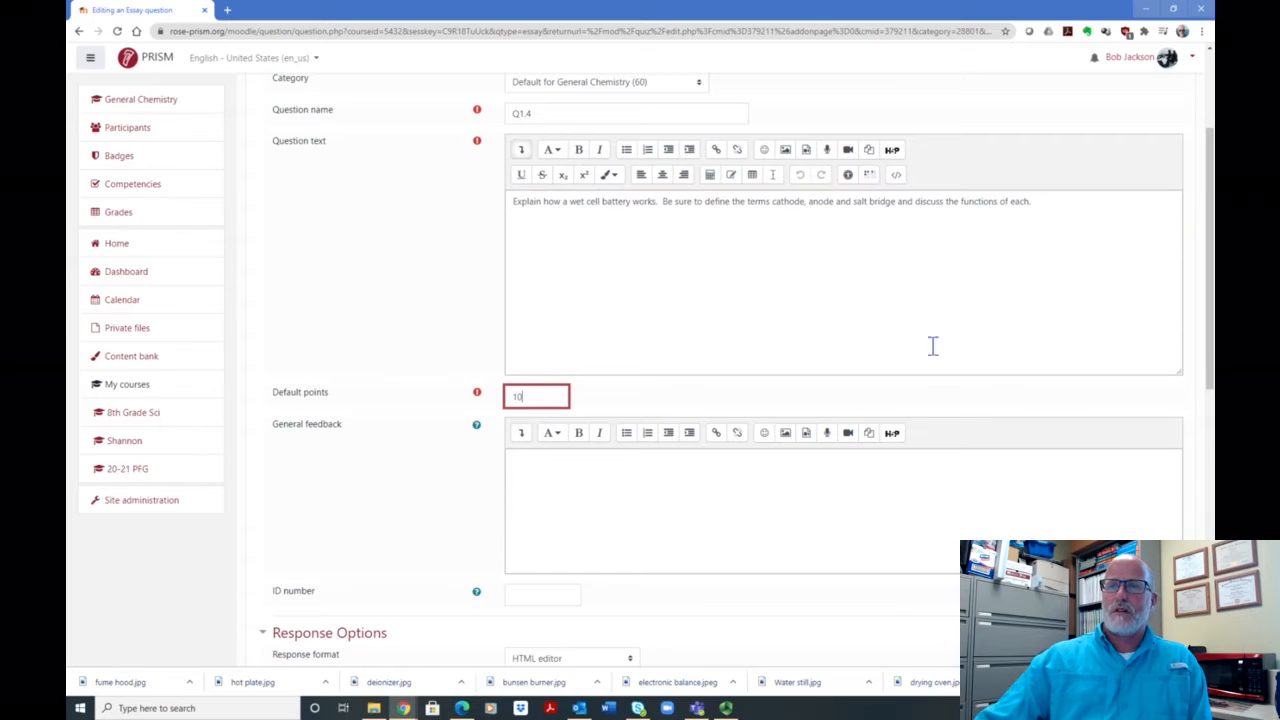
scroll(774, 329, down, 2)
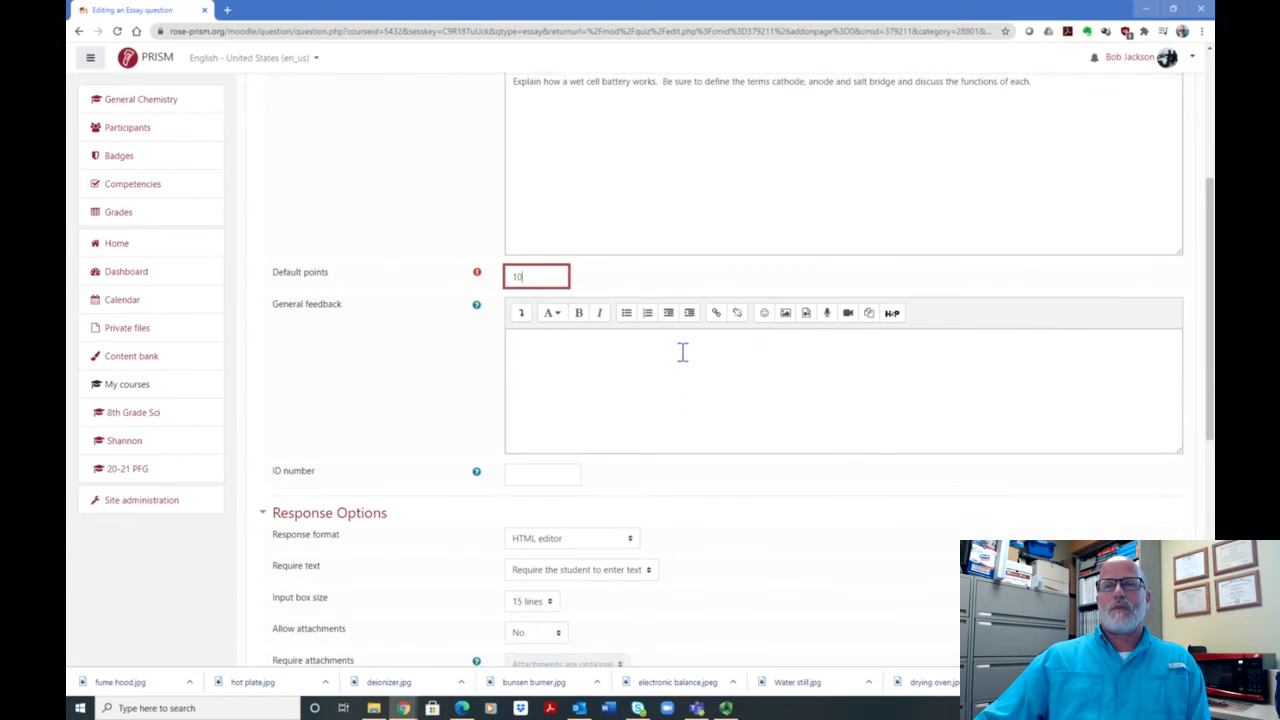
click(516, 349)
- Review the essay question form, from the question text and general feedback through the Response Options and Grader Information
scroll(606, 280, up, 3)
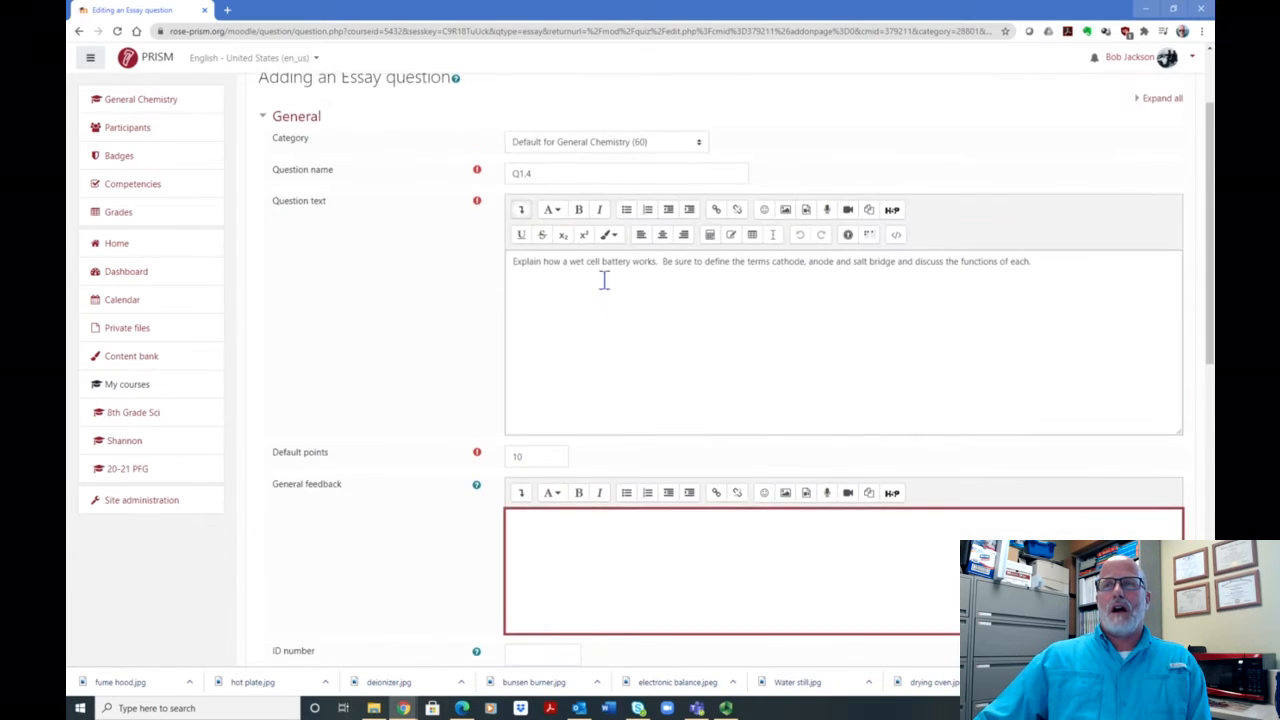
scroll(700, 449, down, 2)
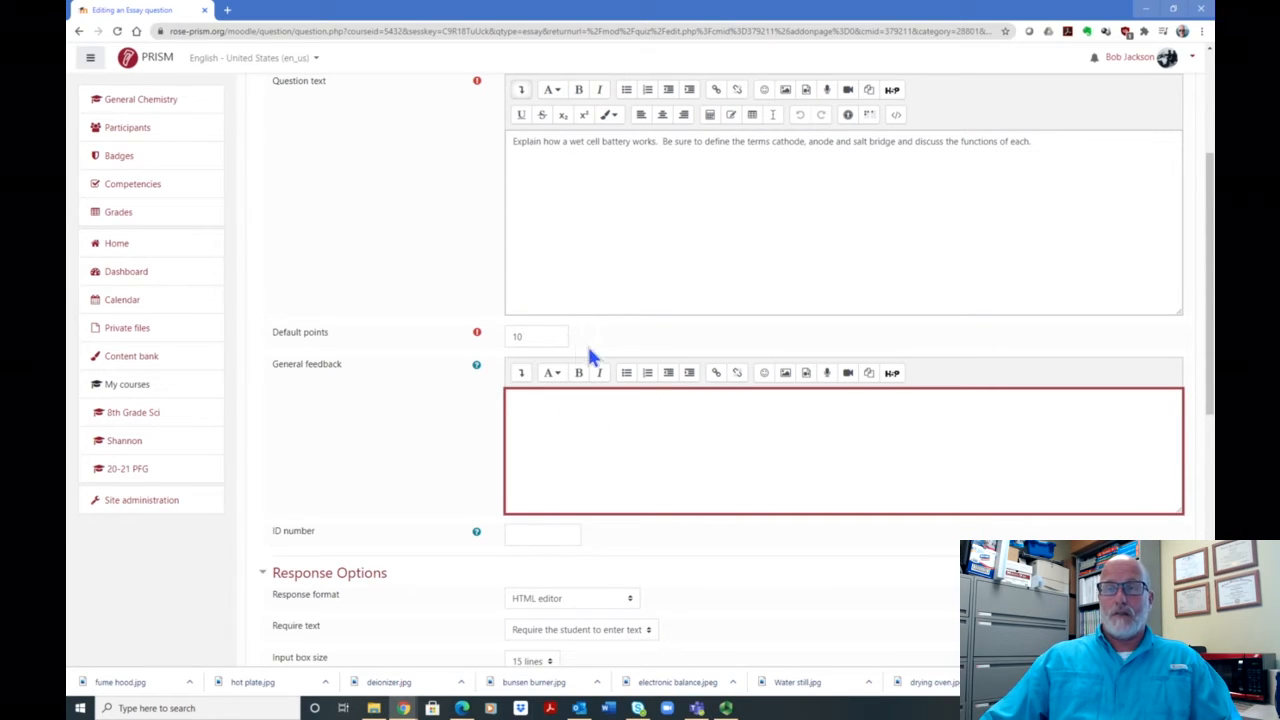
scroll(590, 348, down, 1)
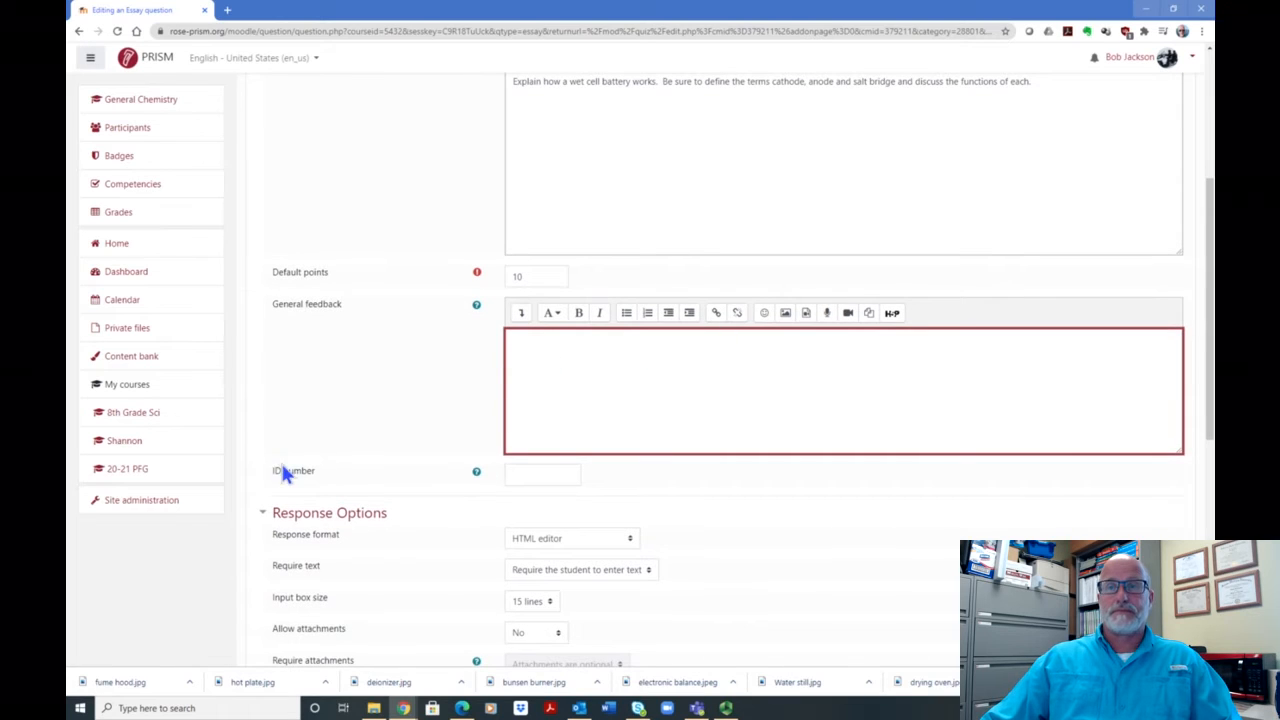
scroll(357, 460, down, 2)
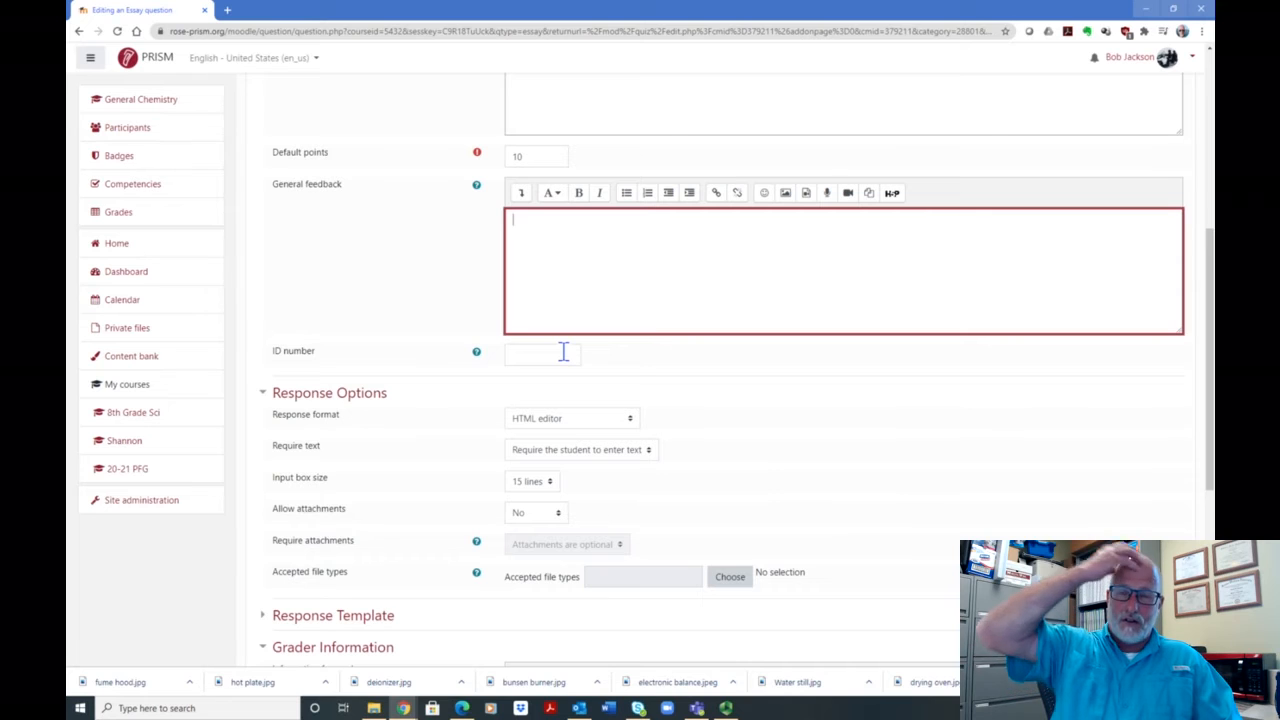
scroll(697, 354, down, 2)
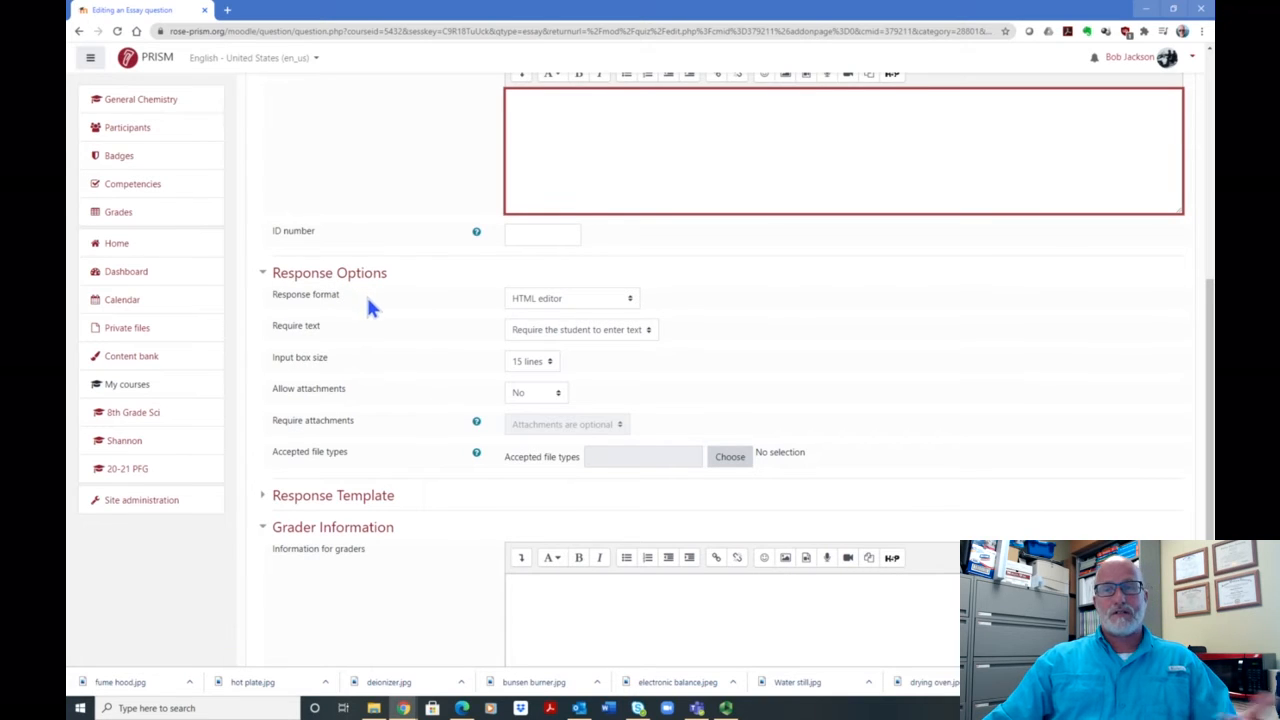
scroll(768, 340, down, 2)
scroll(817, 329, down, 4)
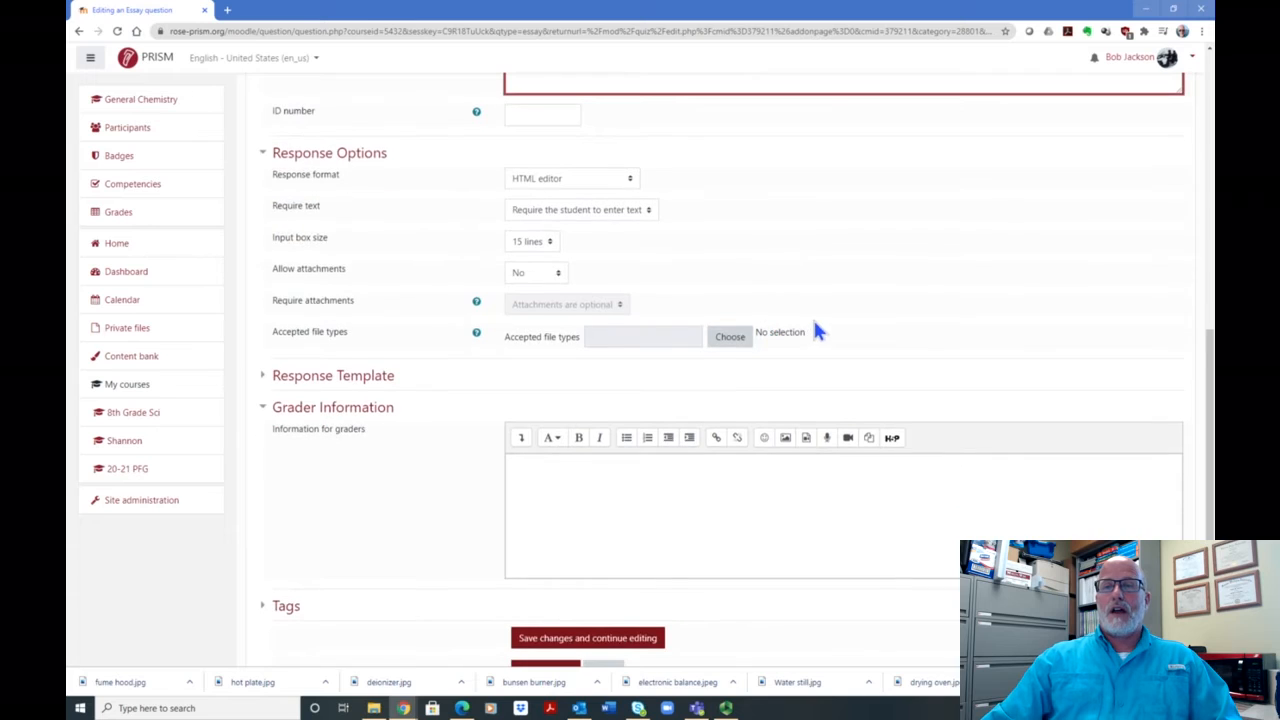
scroll(811, 317, up, 5)
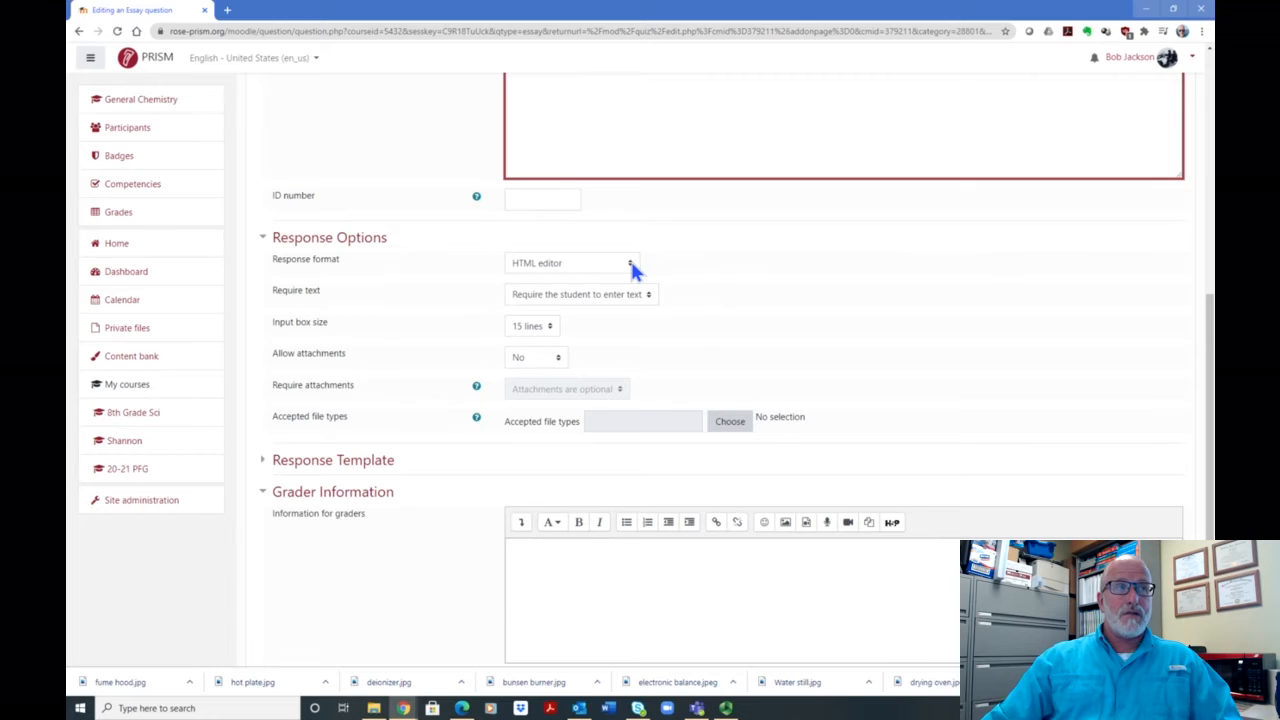
scroll(1066, 289, down, 1)
scroll(1037, 260, up, 6)
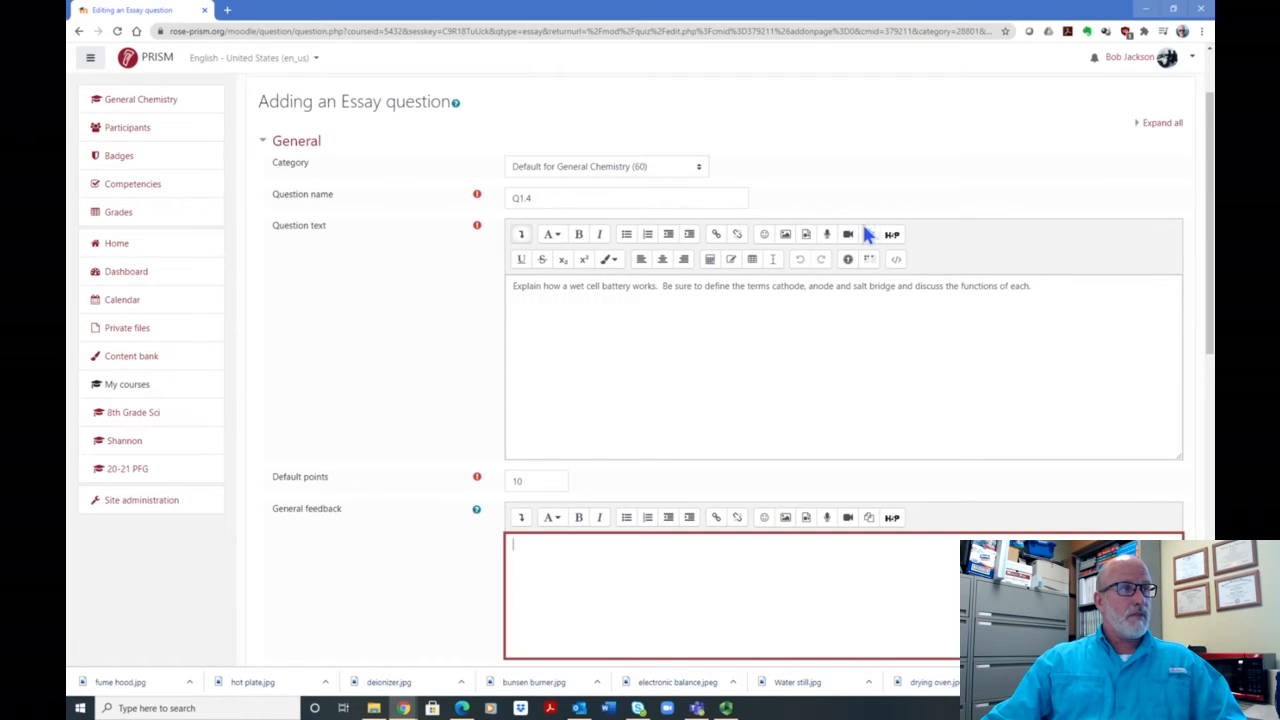
scroll(857, 200, down, 3)
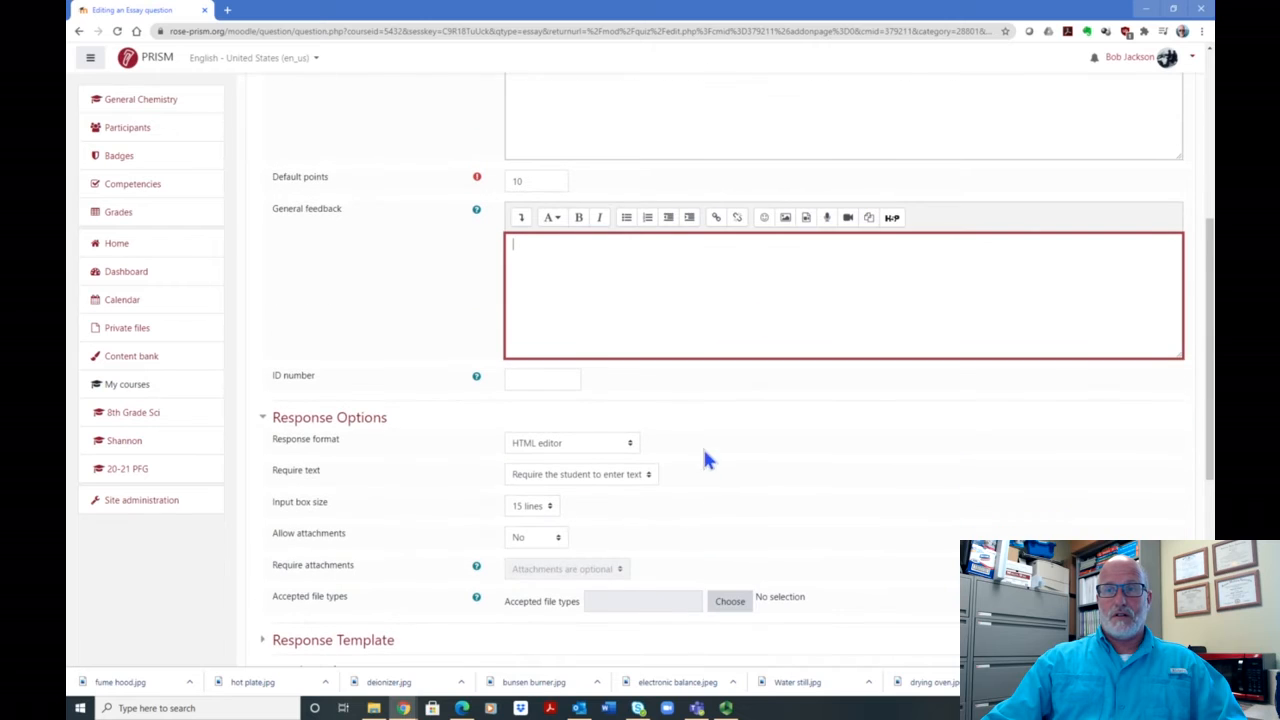
- Try the response formats HTML editor with file picker and Plain text for the essay question
click(630, 452)
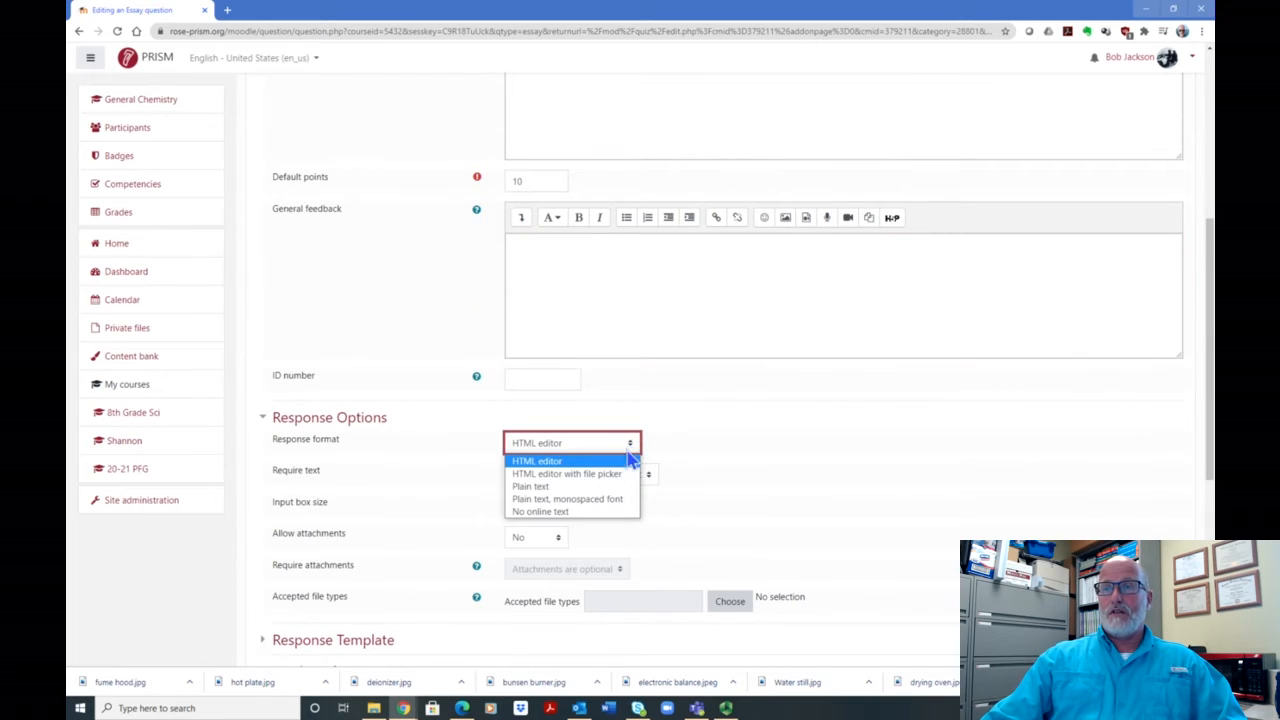
scroll(636, 435, down, 1)
click(626, 383)
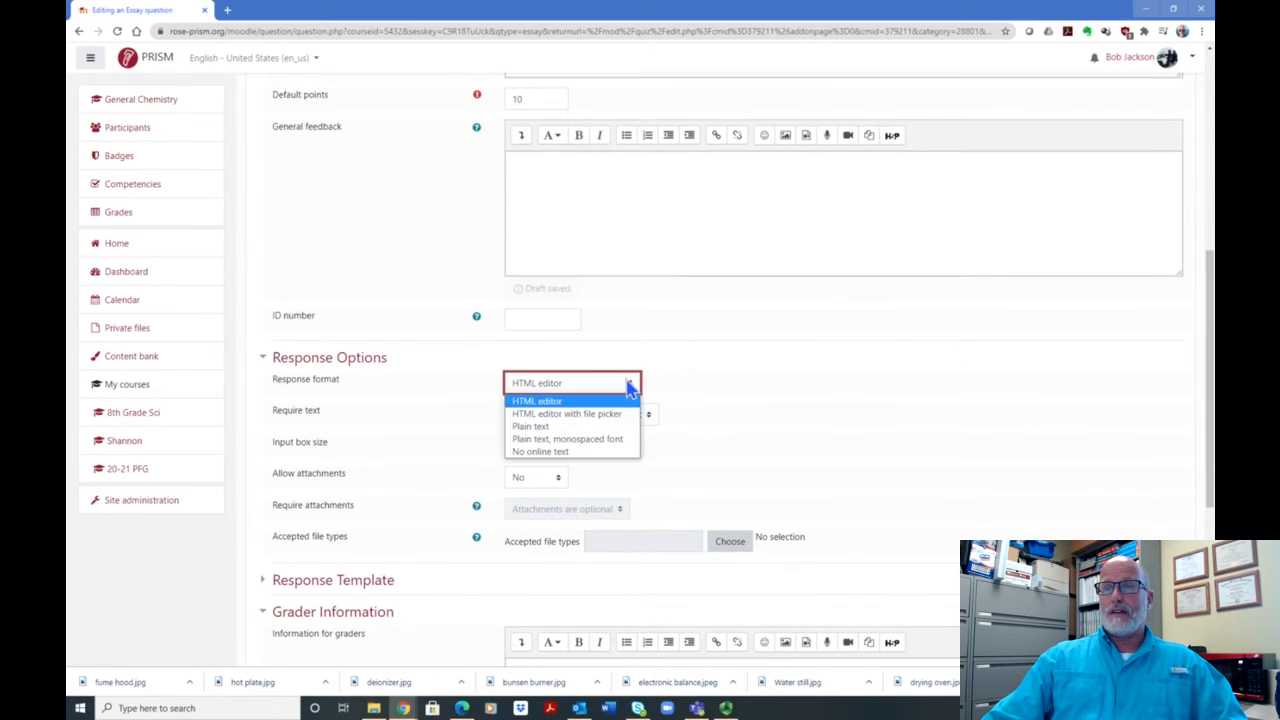
click(612, 414)
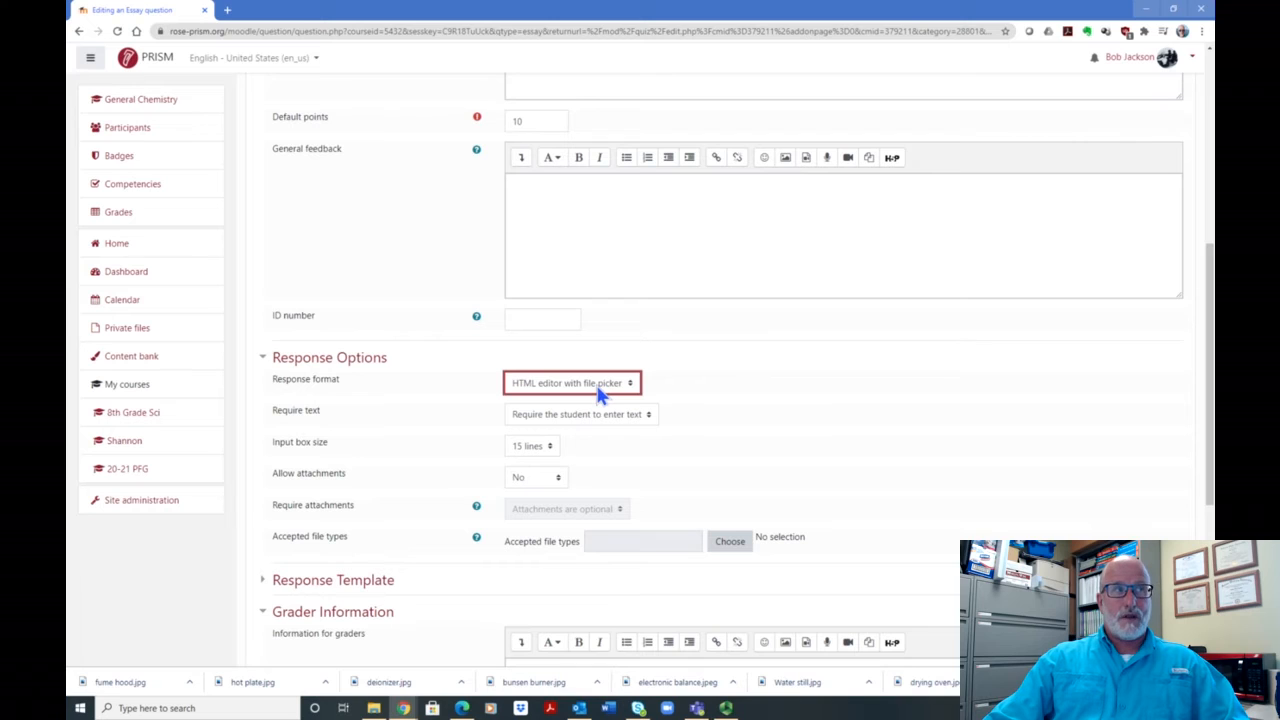
click(632, 389)
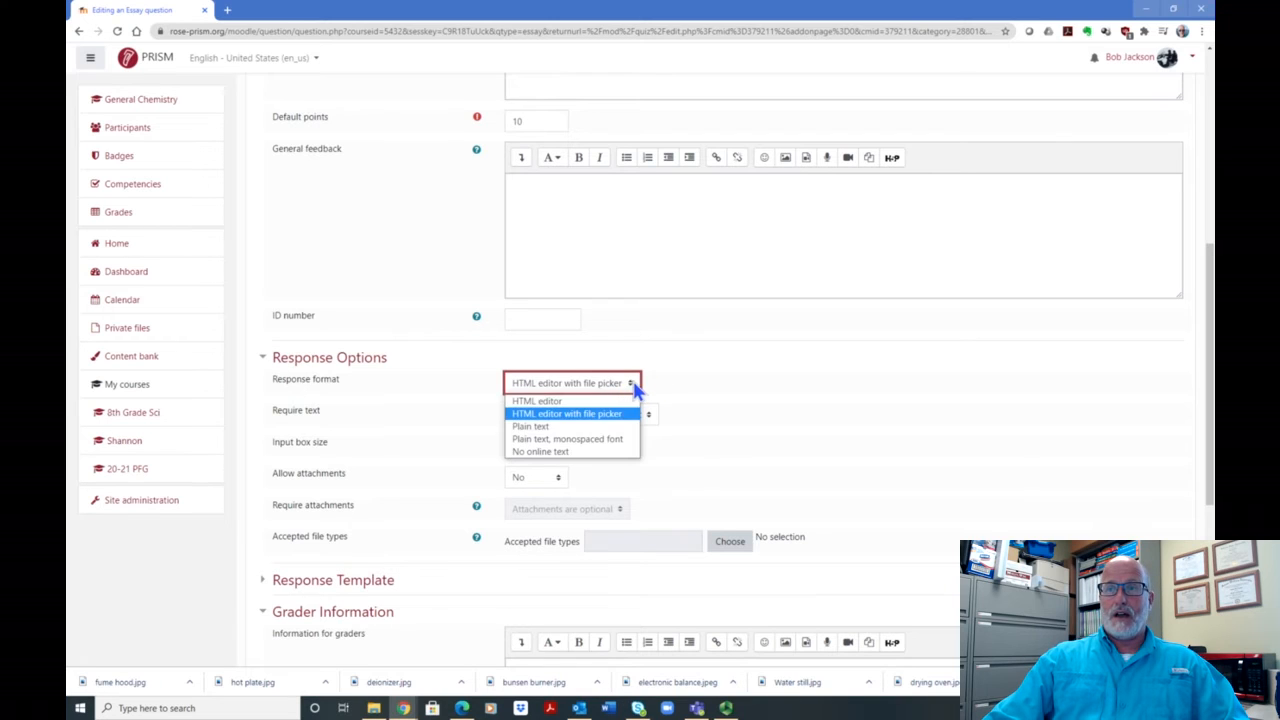
click(586, 426)
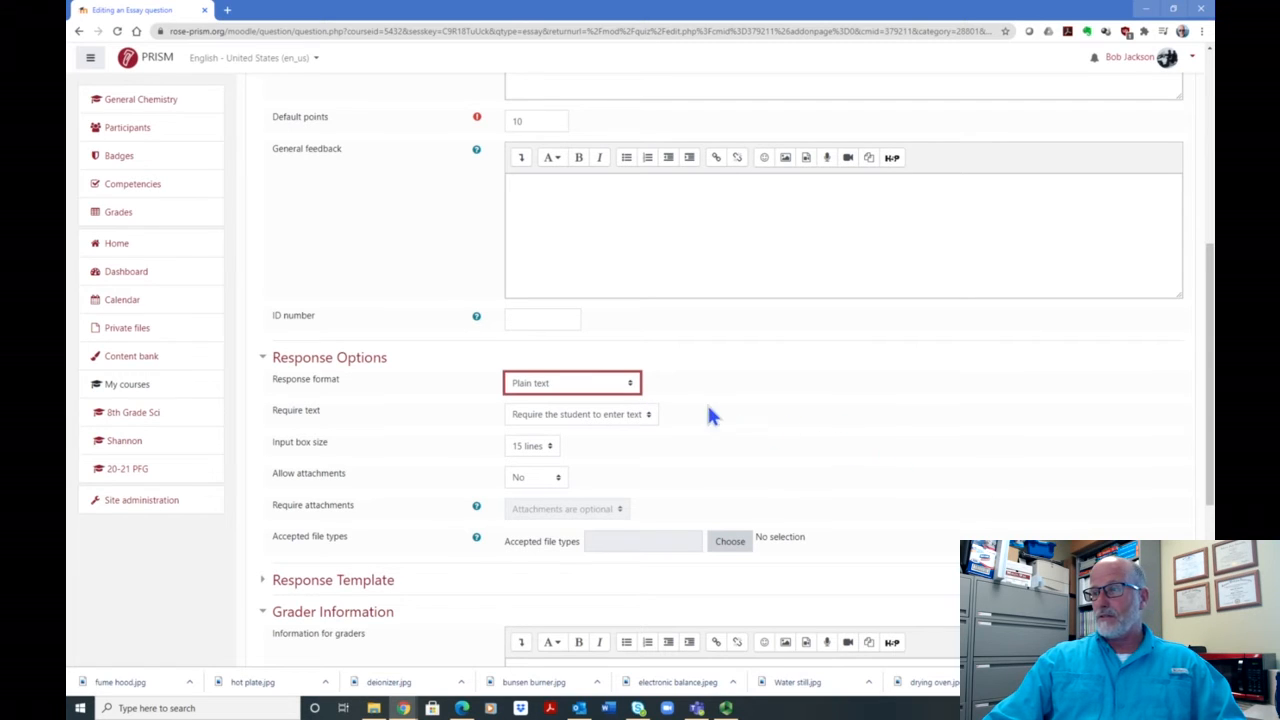
- Set the essay question's response format to No online text and allow 1 attachment
click(639, 389)
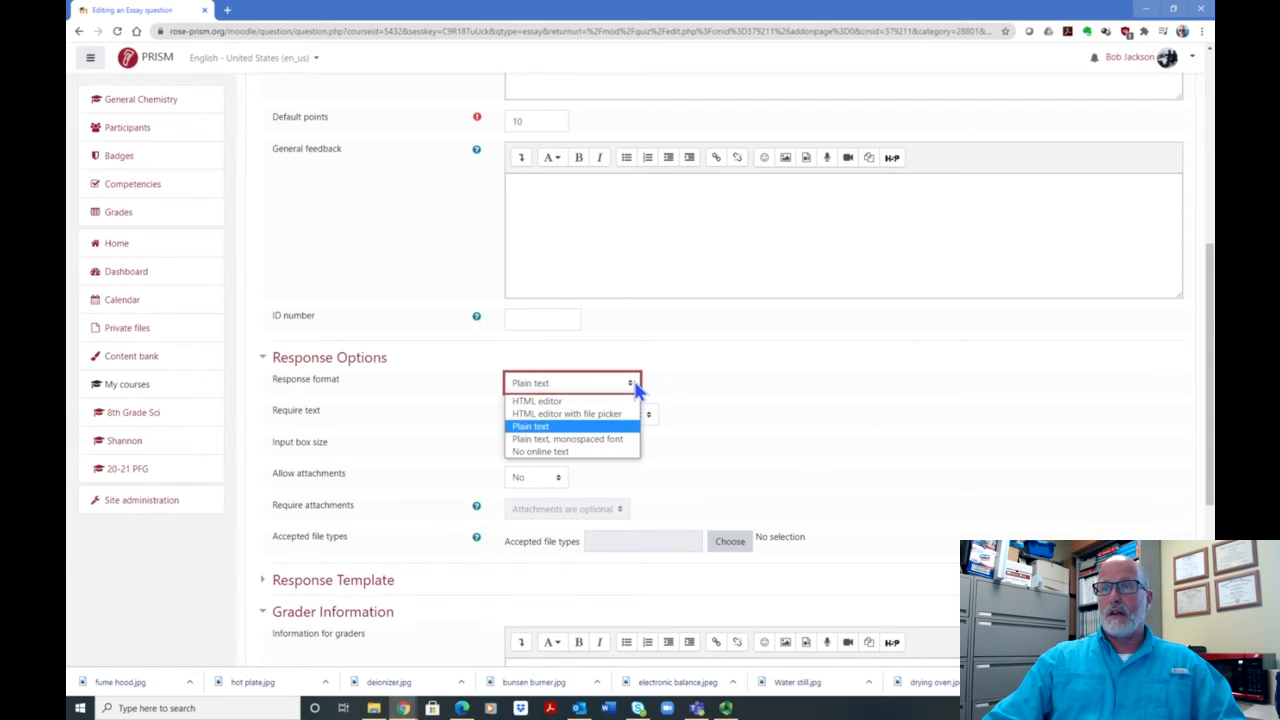
click(557, 453)
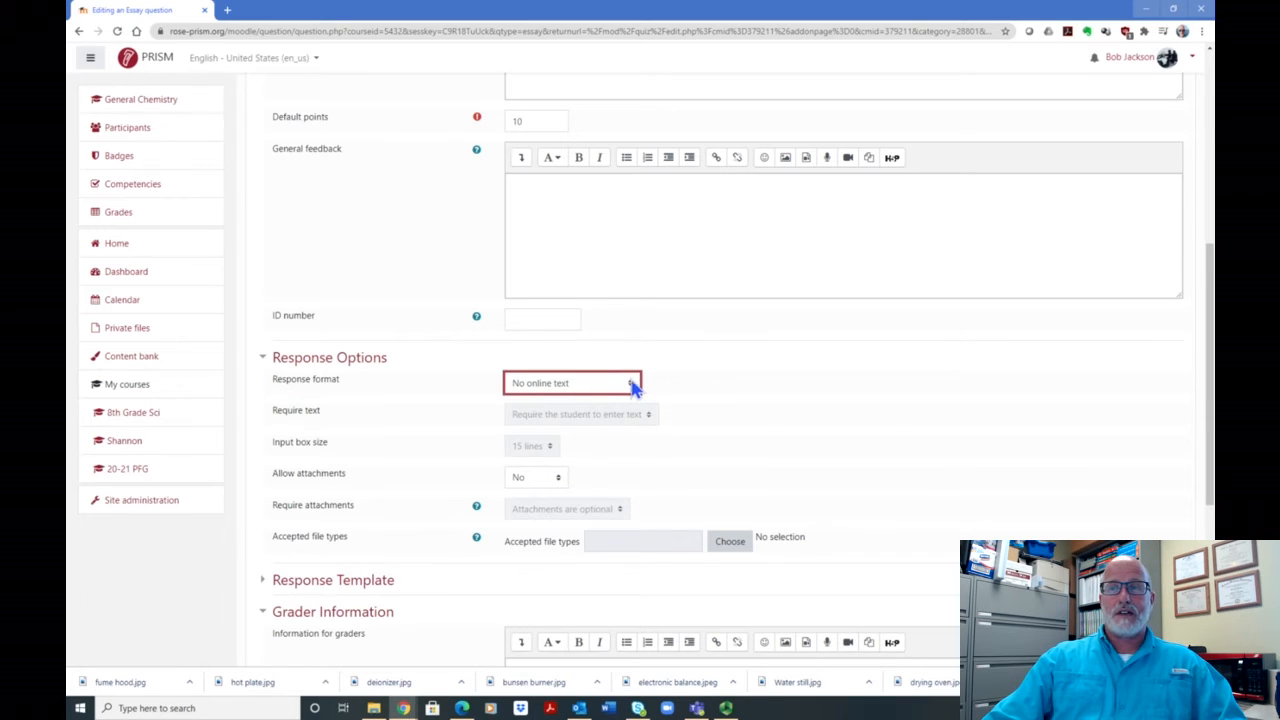
scroll(764, 398, down, 1)
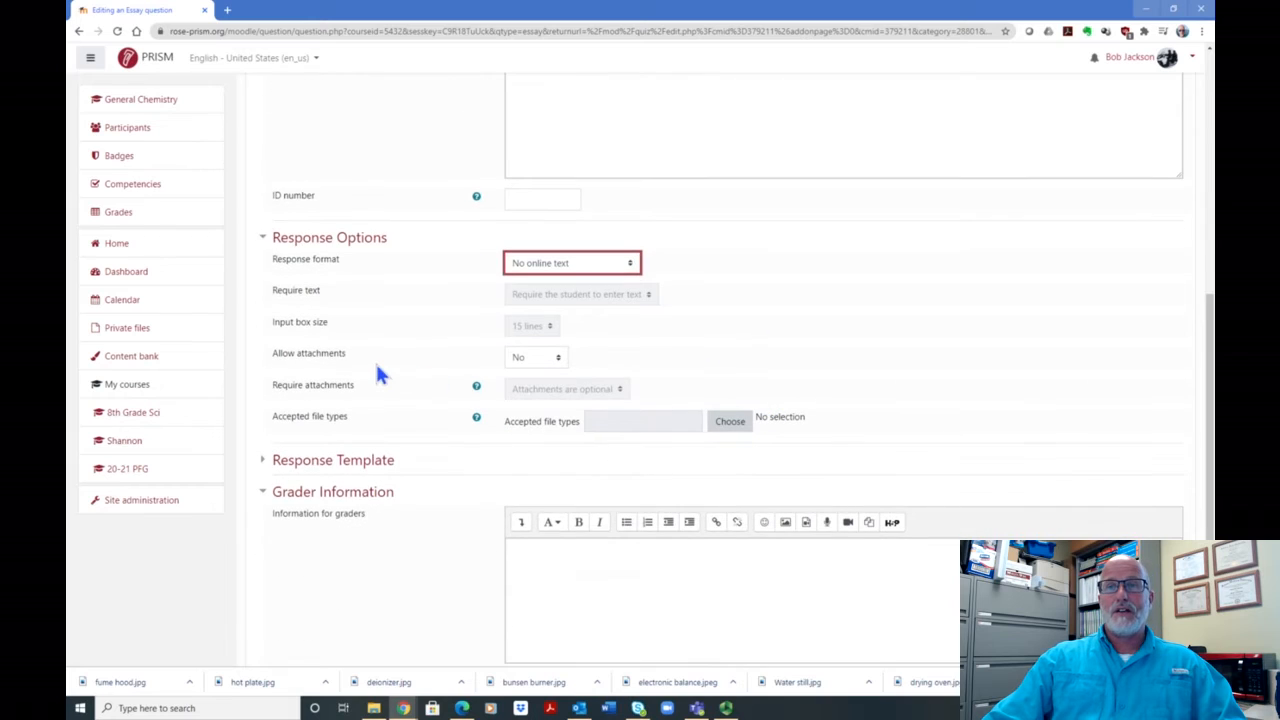
click(556, 357)
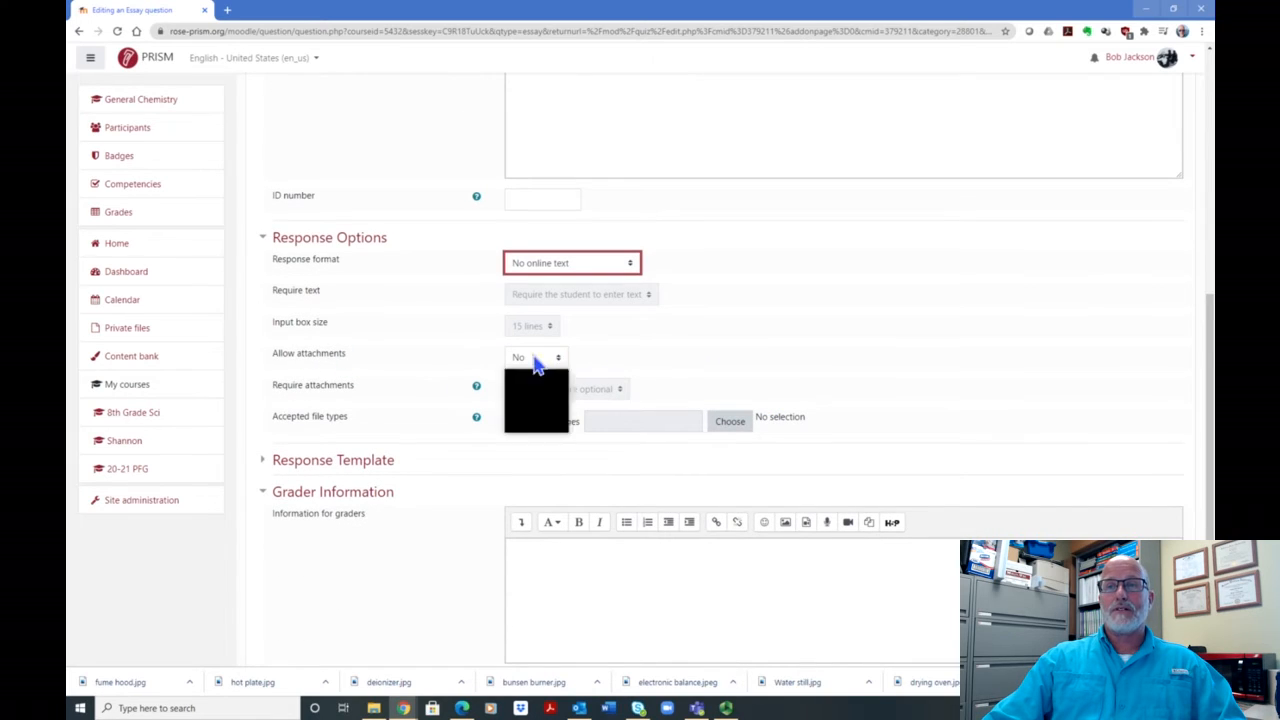
click(527, 388)
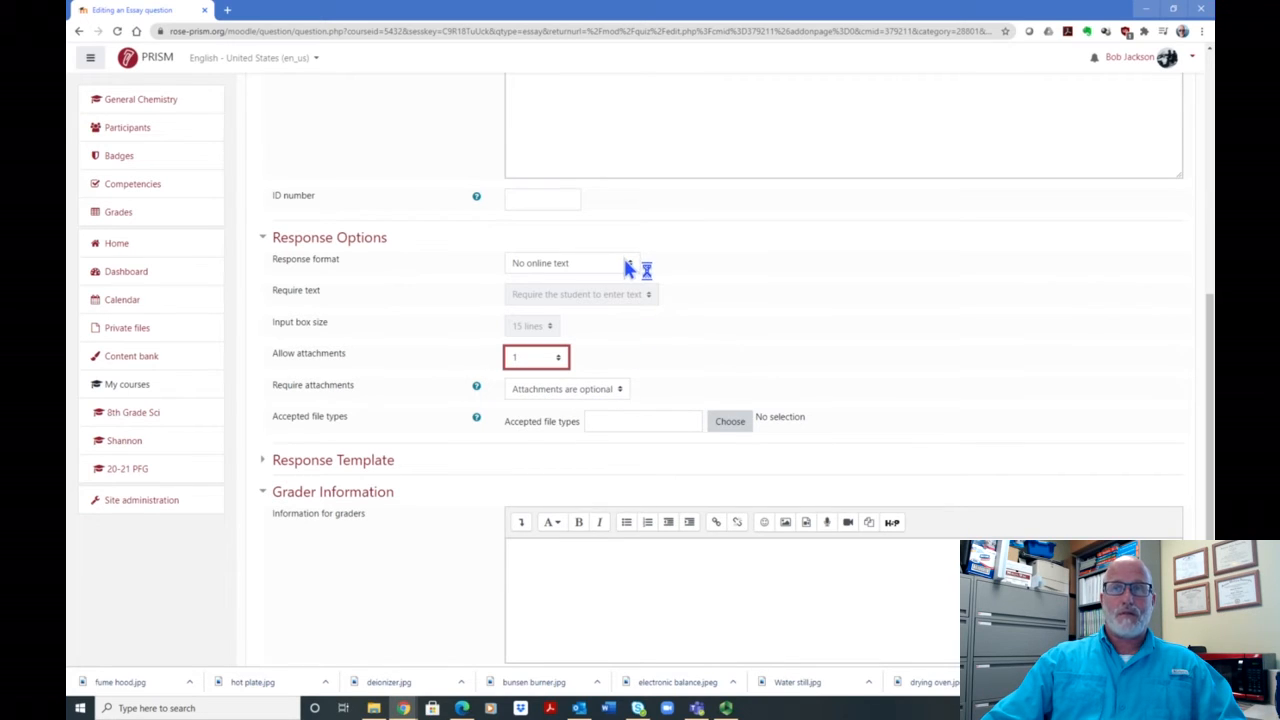
- Set the number of required attachments for the essay response to 1
click(618, 389)
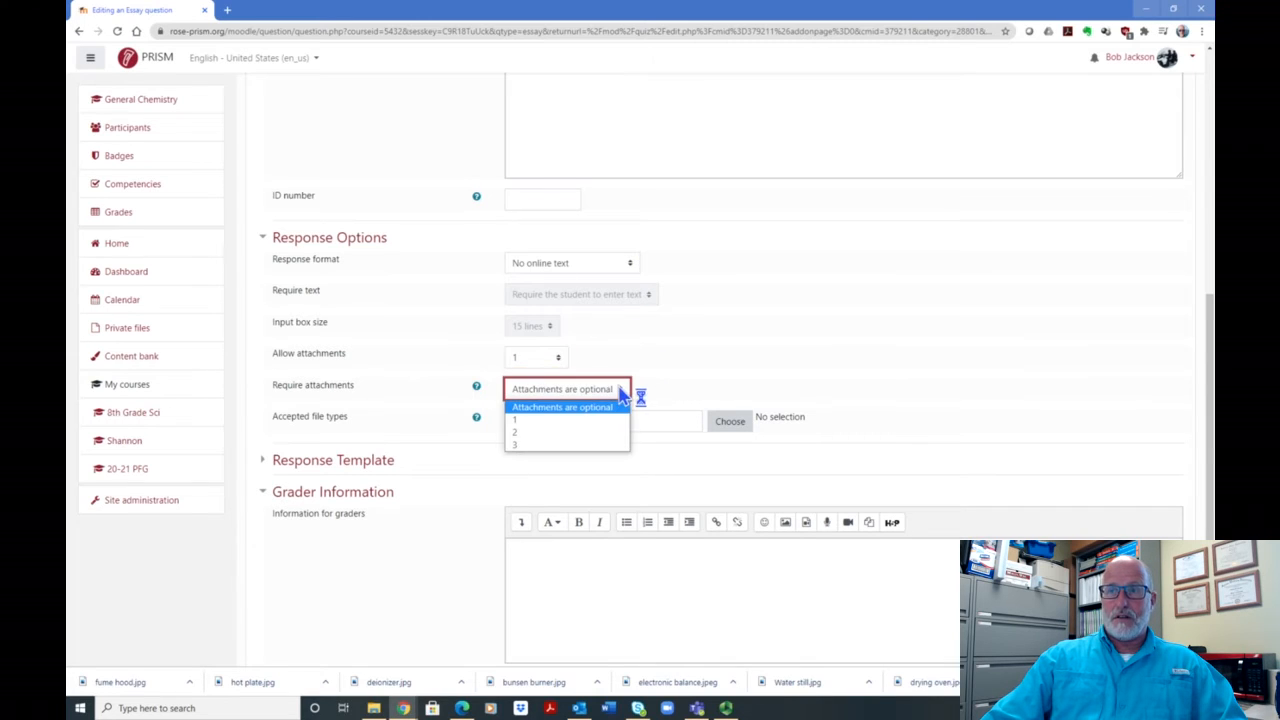
click(545, 420)
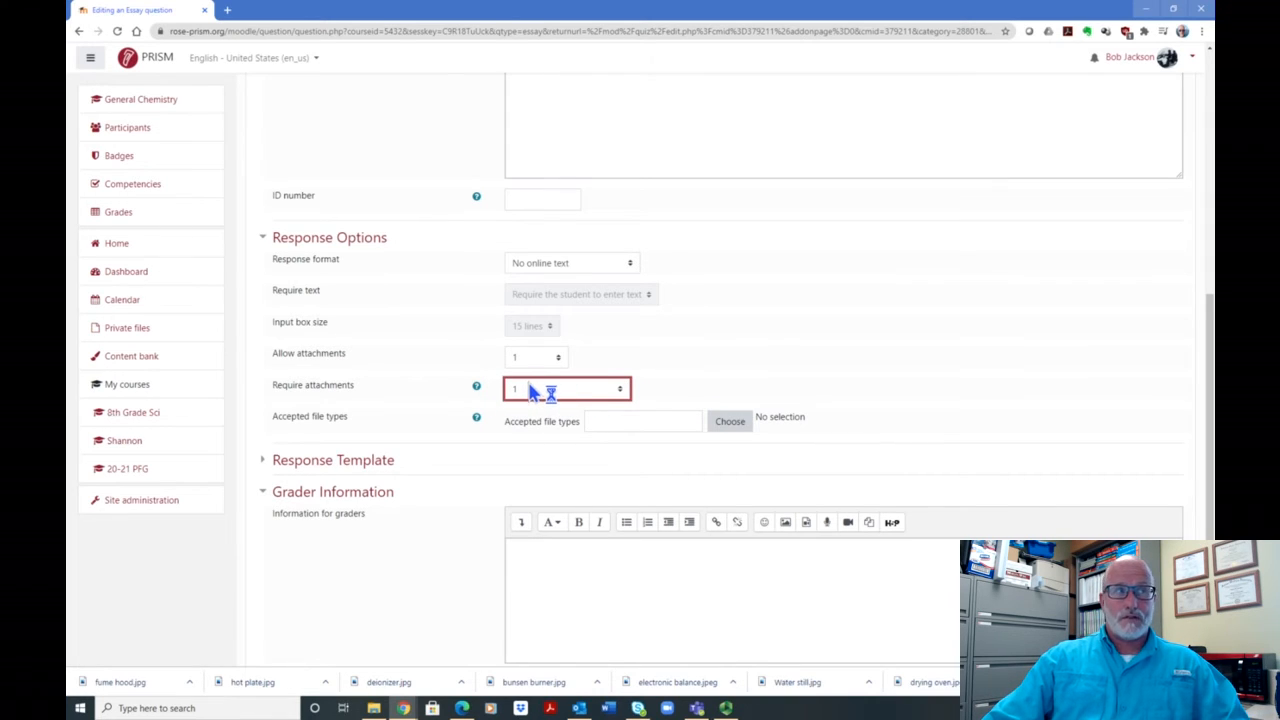
click(621, 394)
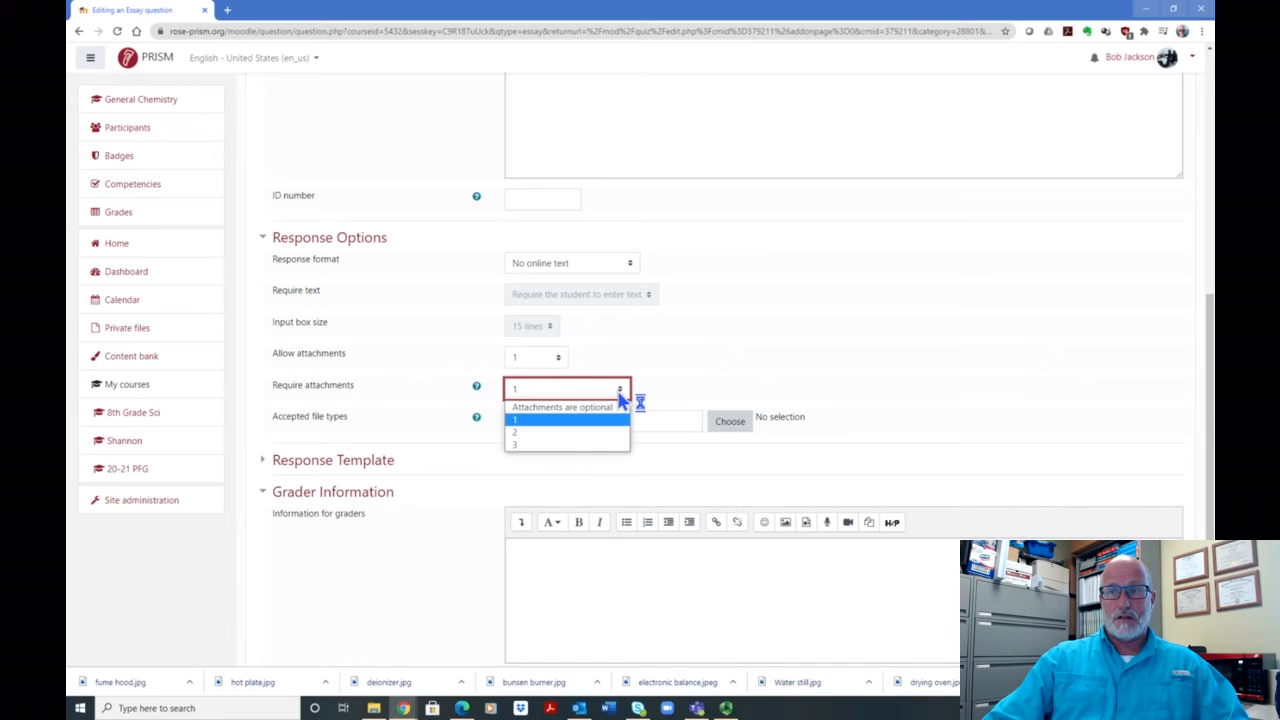
click(621, 396)
- Examine the full list of file types that can be accepted as attachments for the essay response
scroll(813, 325, down, 3)
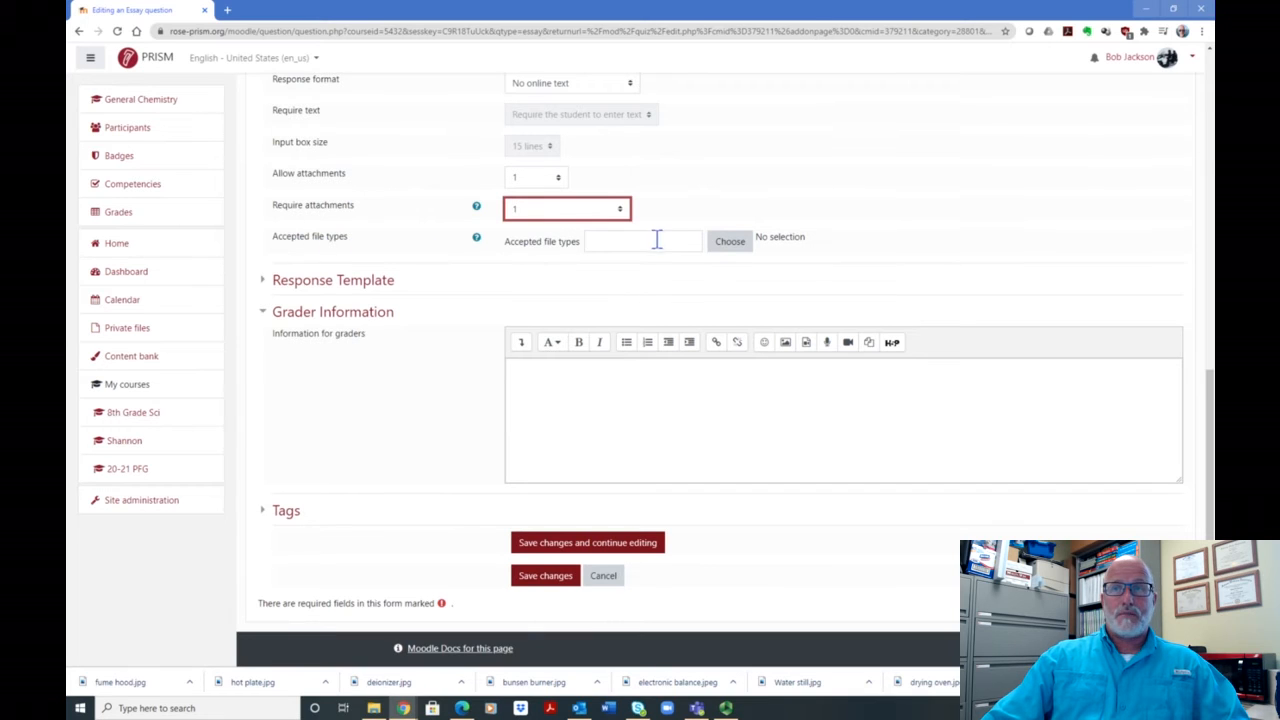
click(730, 243)
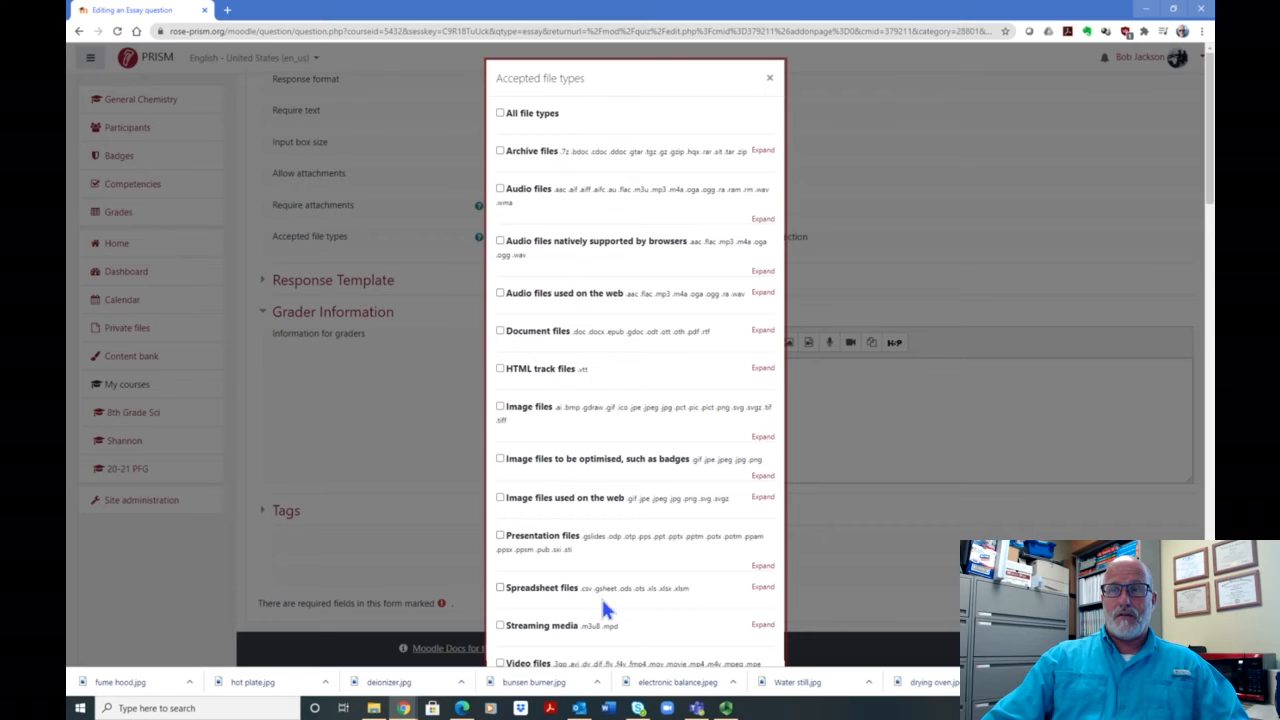
scroll(754, 345, down, 3)
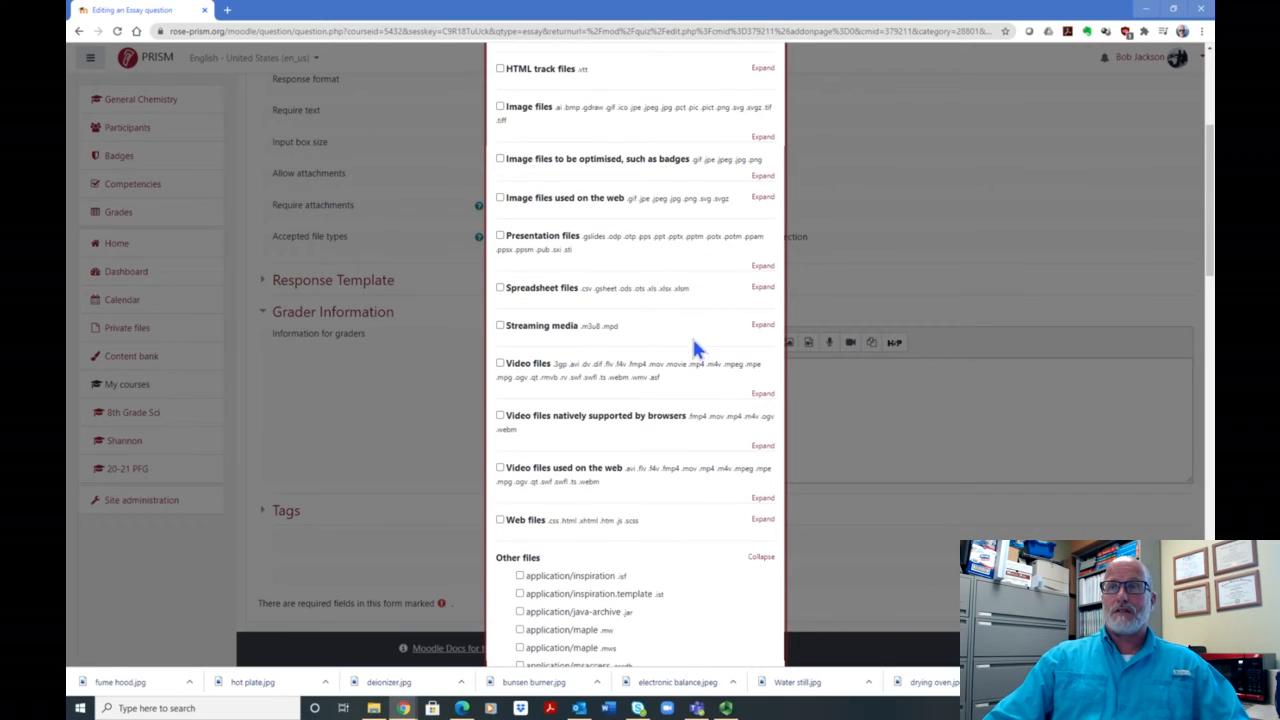
scroll(690, 345, down, 3)
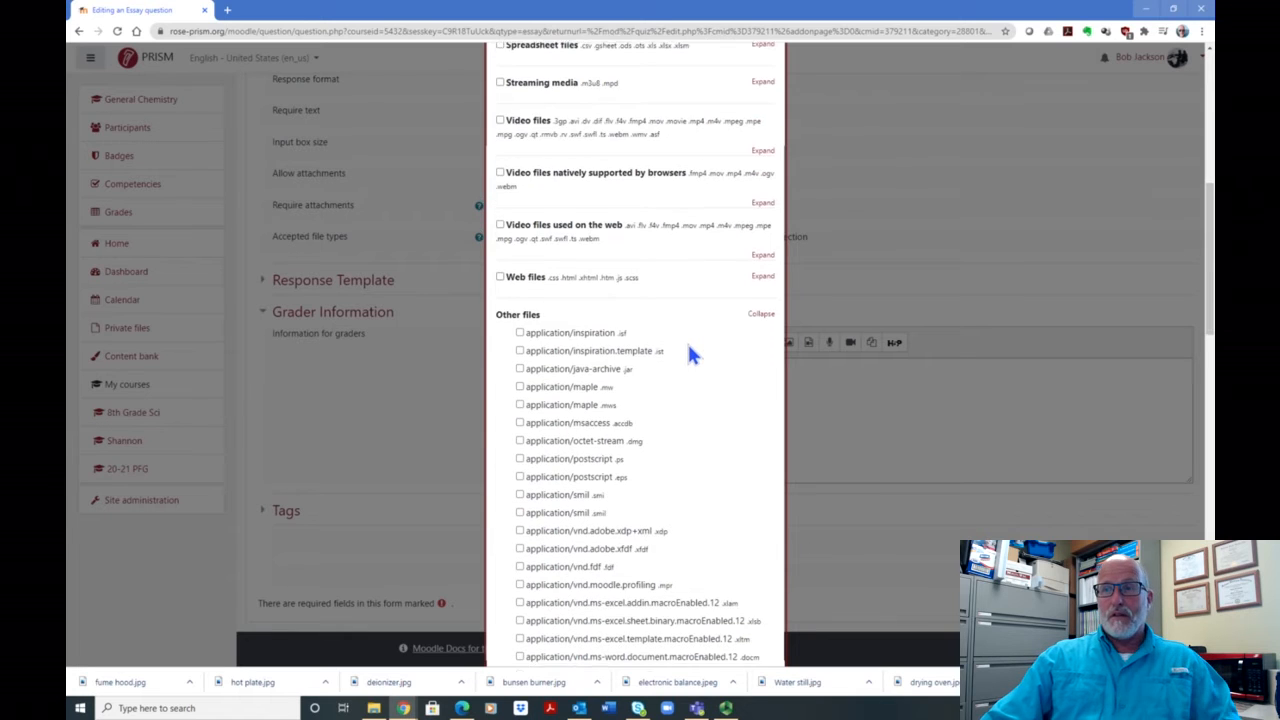
scroll(690, 350, down, 3)
scroll(690, 350, down, 6)
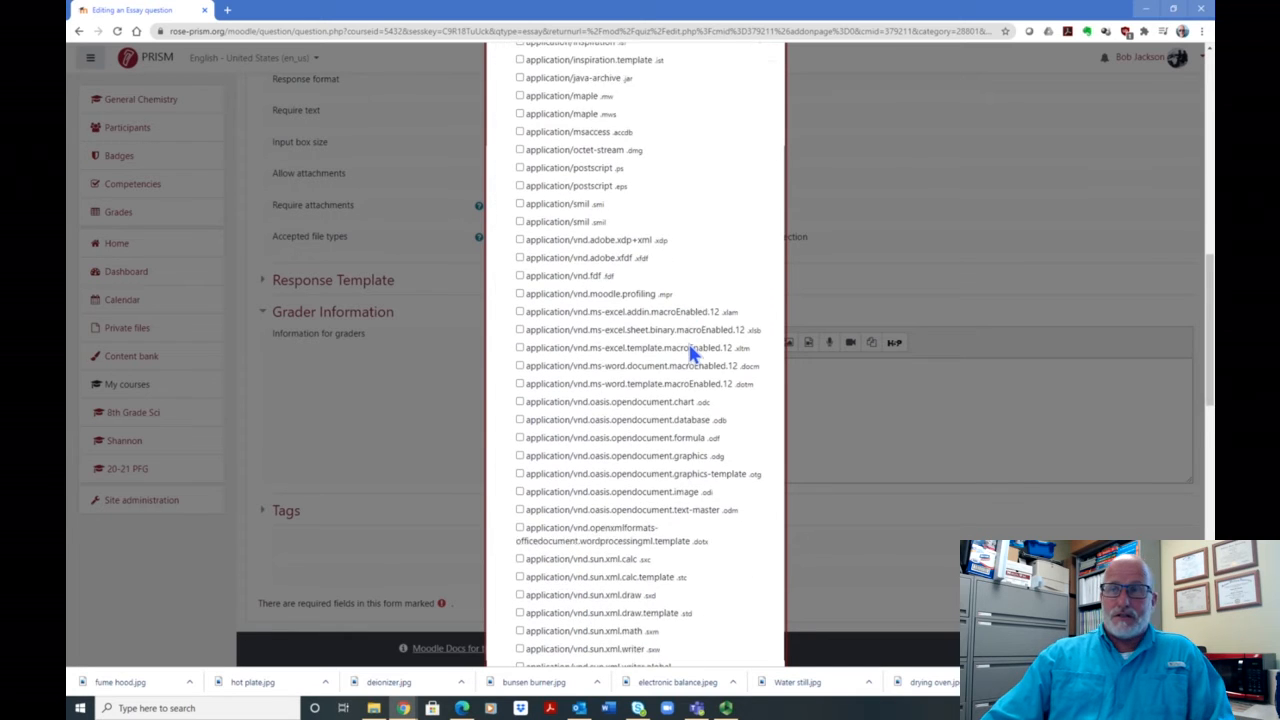
scroll(692, 370, down, 3)
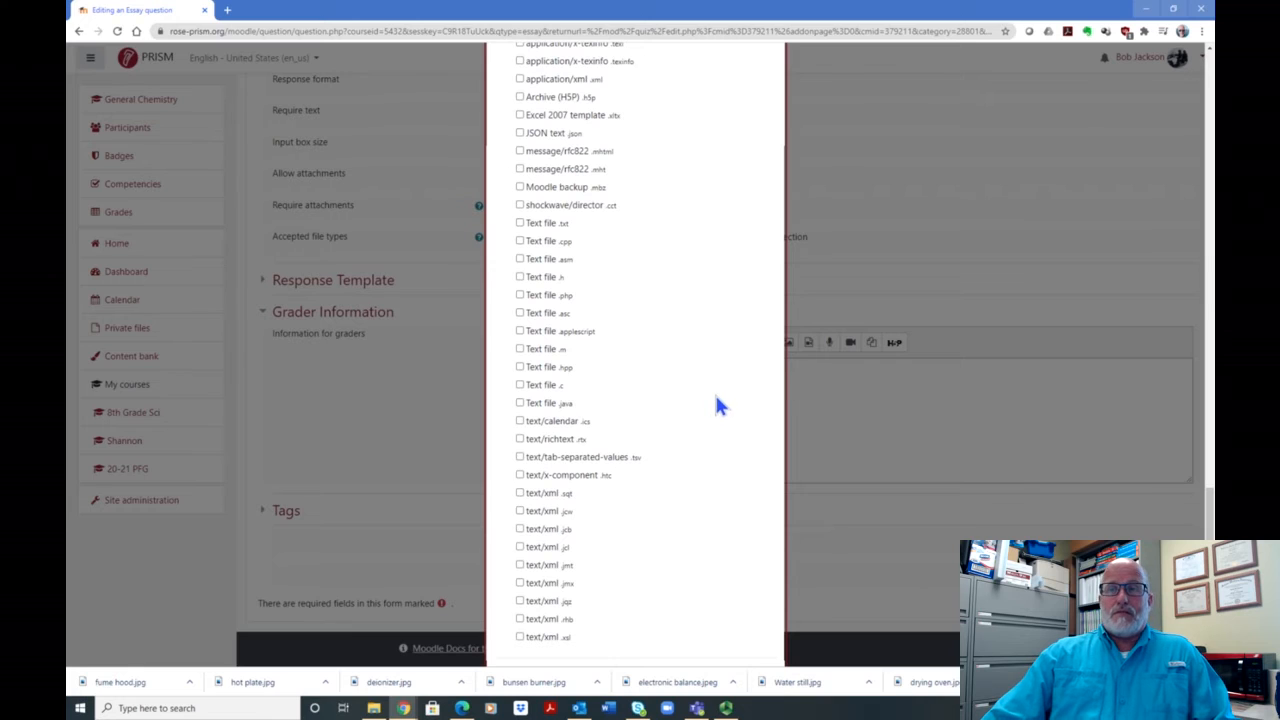
scroll(714, 392, up, 6)
scroll(716, 400, up, 15)
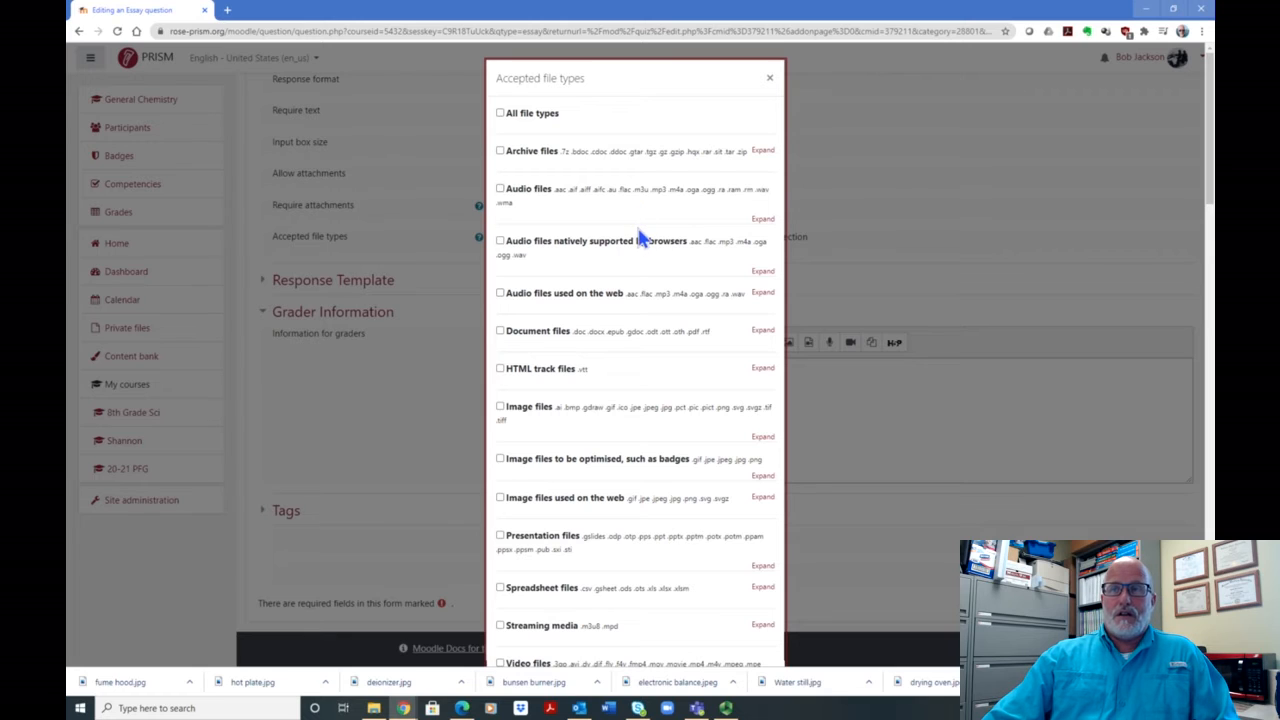
- Try to choose Document files as the accepted file type for the attachment
scroll(632, 238, down, 2)
scroll(632, 244, down, 1)
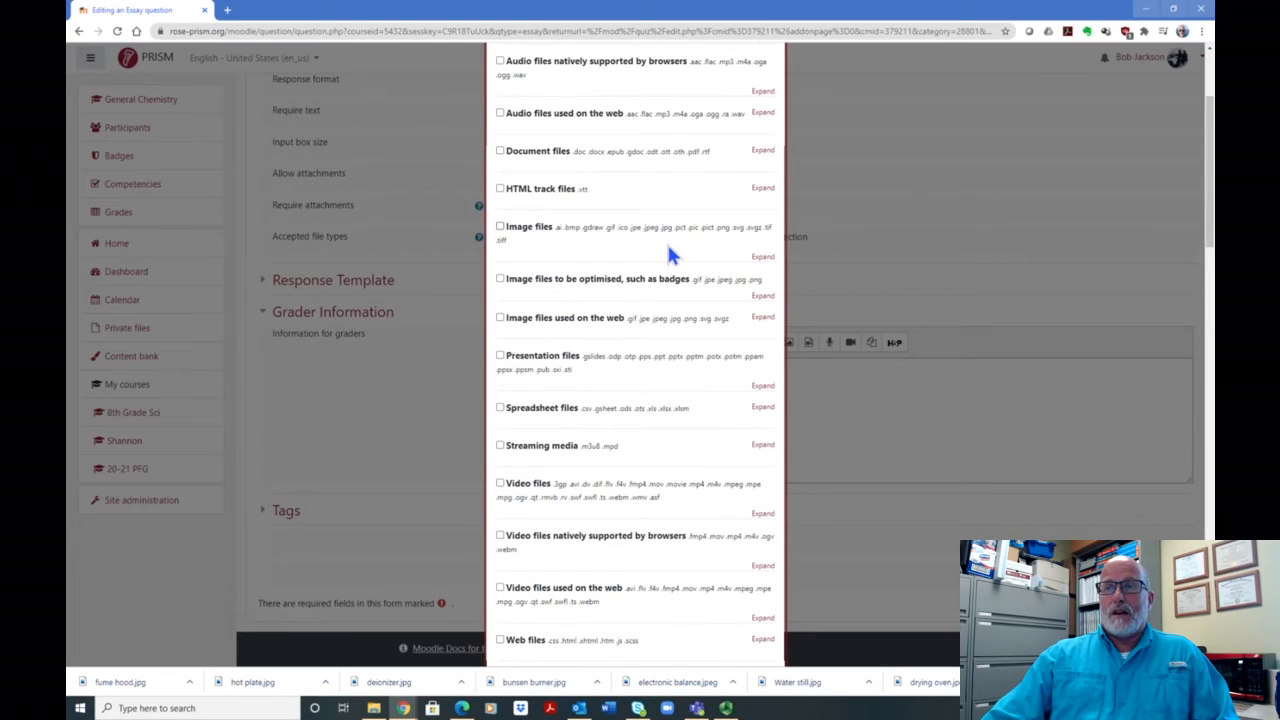
scroll(670, 255, down, 1)
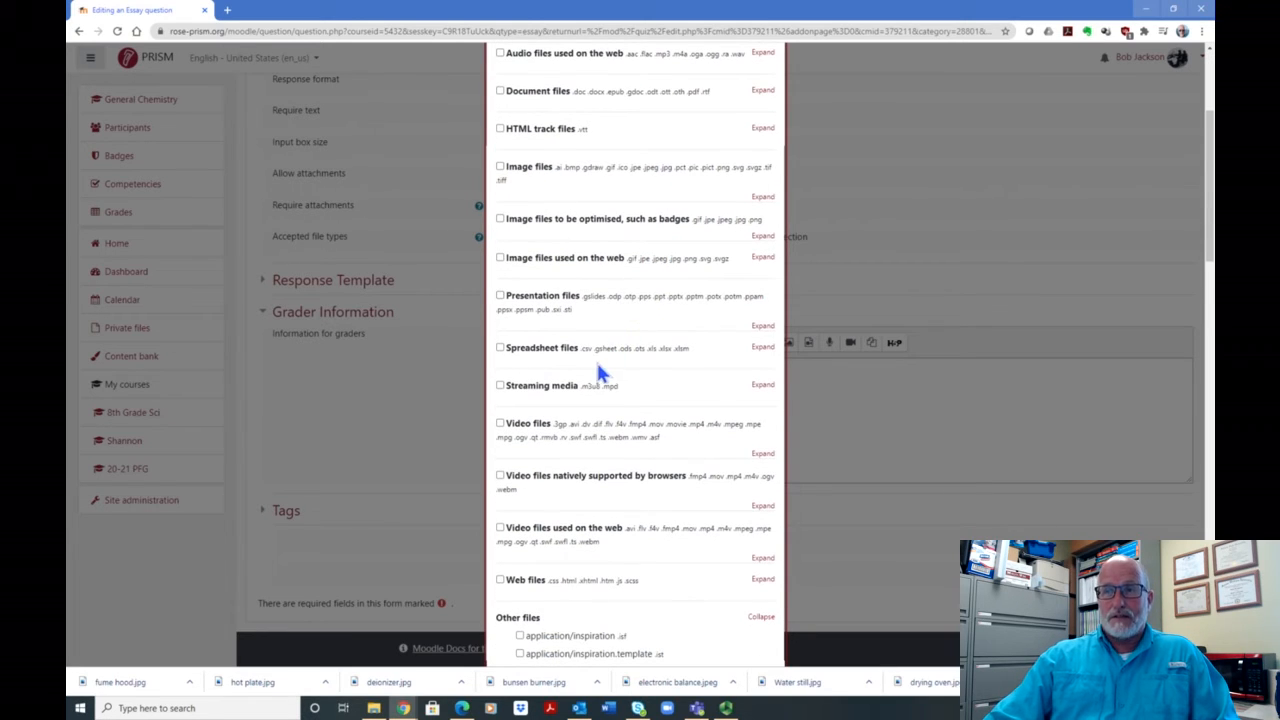
scroll(563, 414, down, 1)
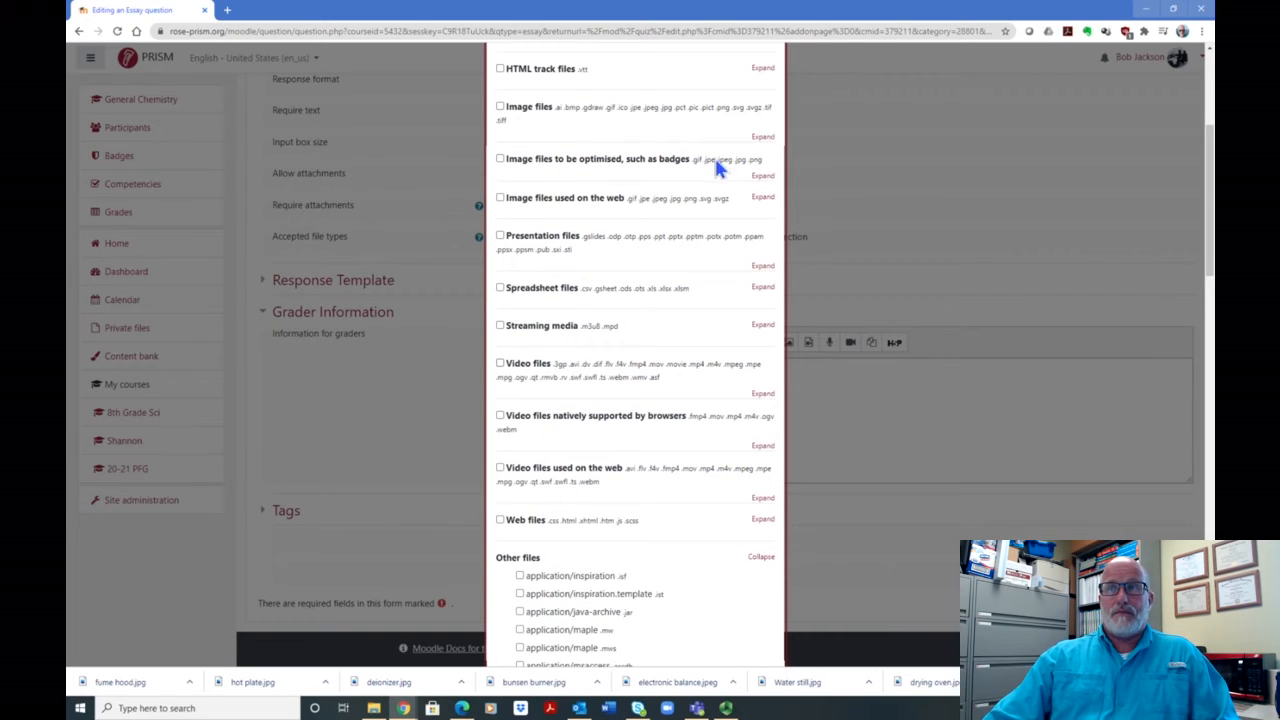
scroll(712, 125, up, 3)
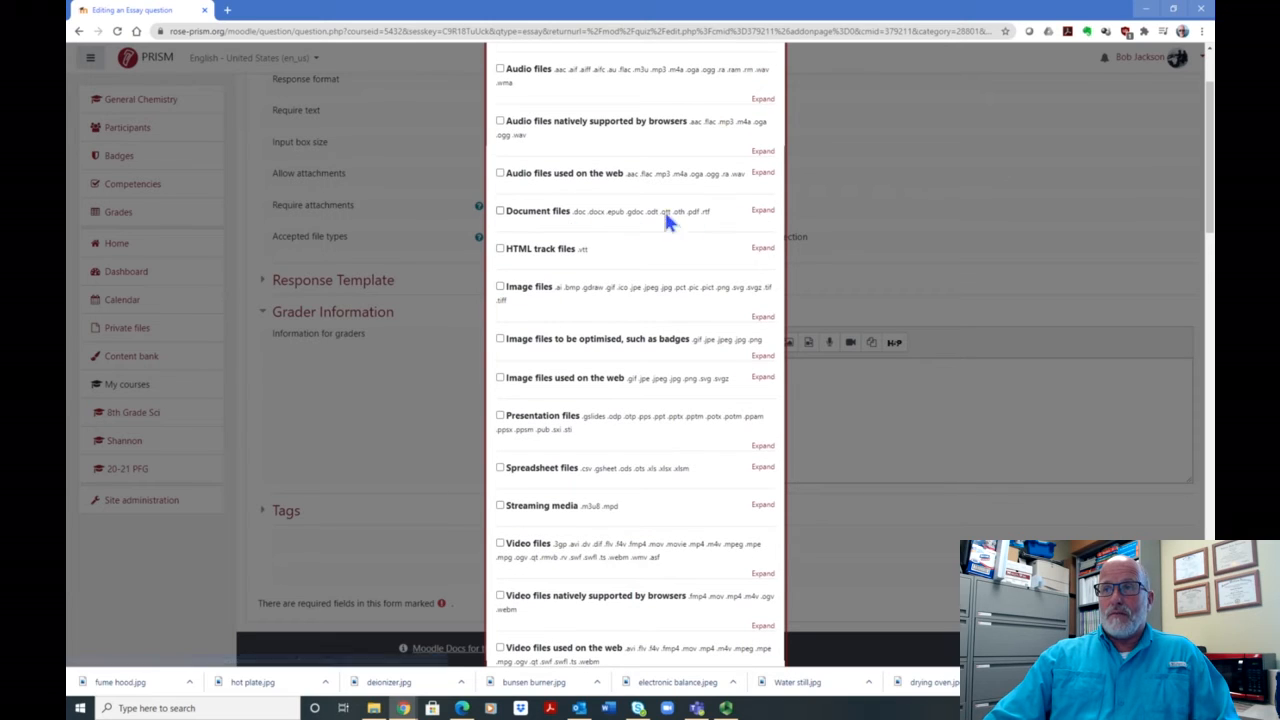
click(500, 212)
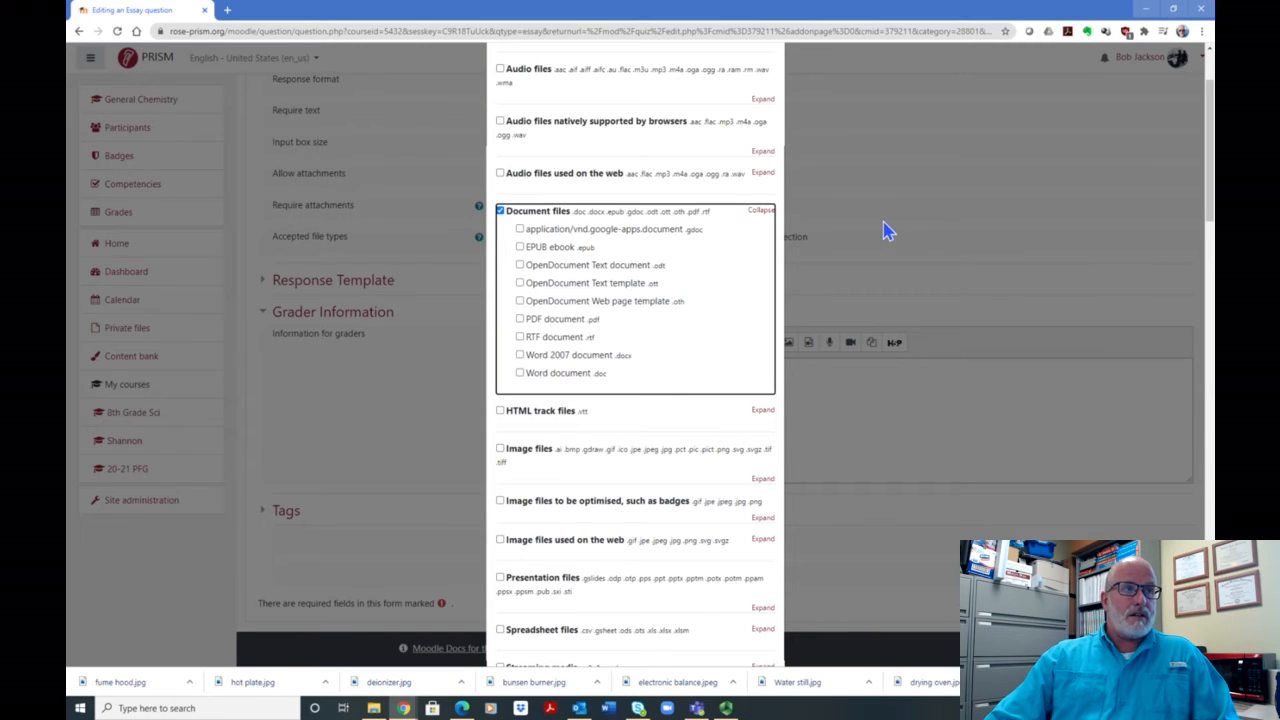
click(862, 158)
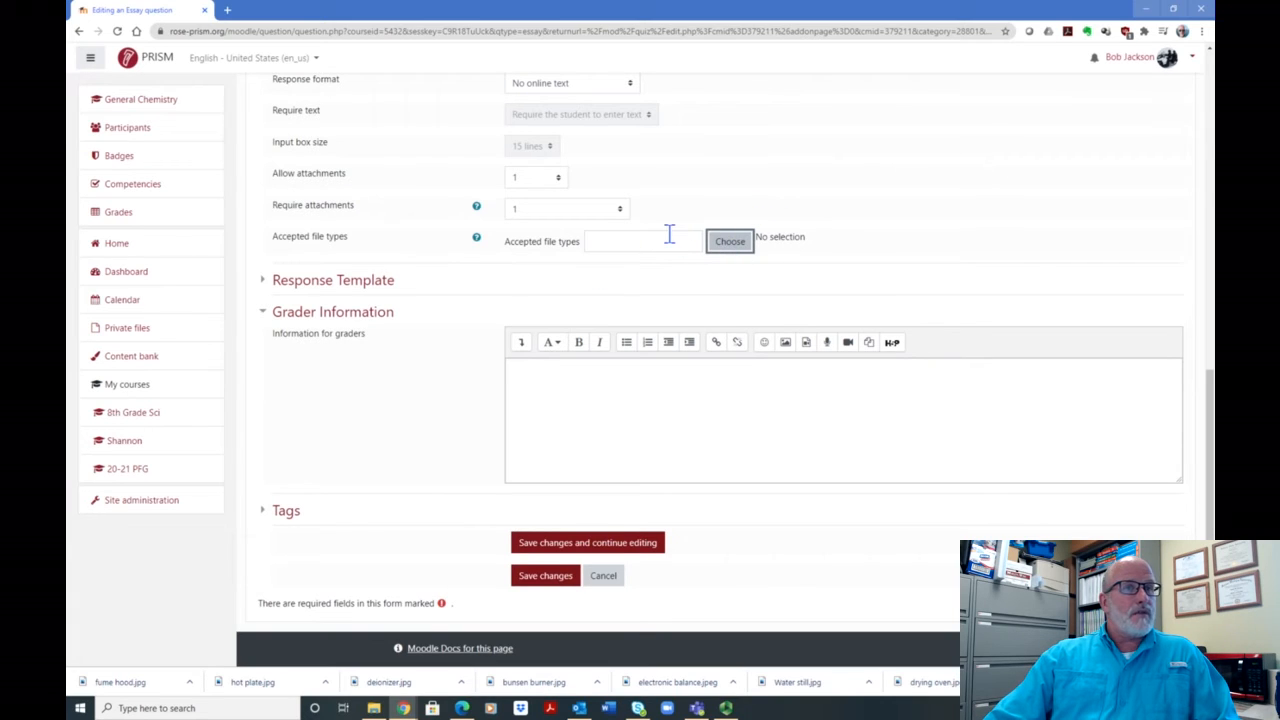
- Restrict the accepted attachment file types to Document files and save that selection
click(730, 246)
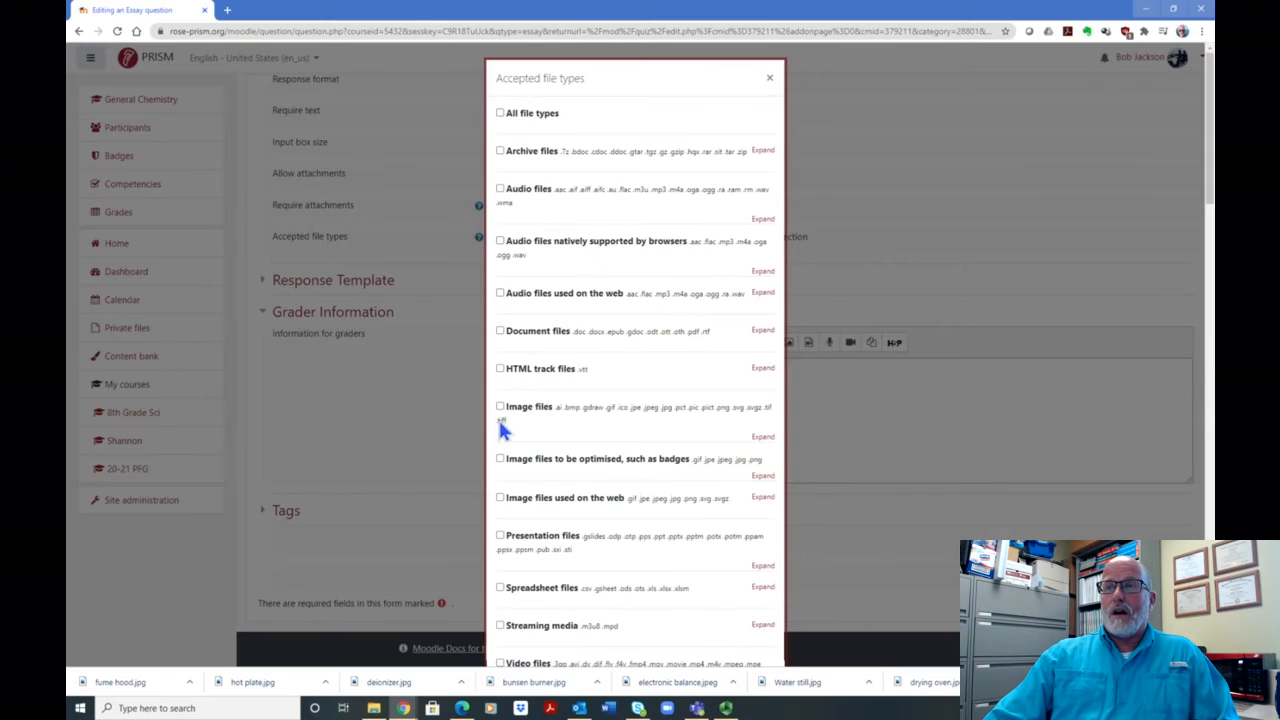
scroll(594, 323, down, 1)
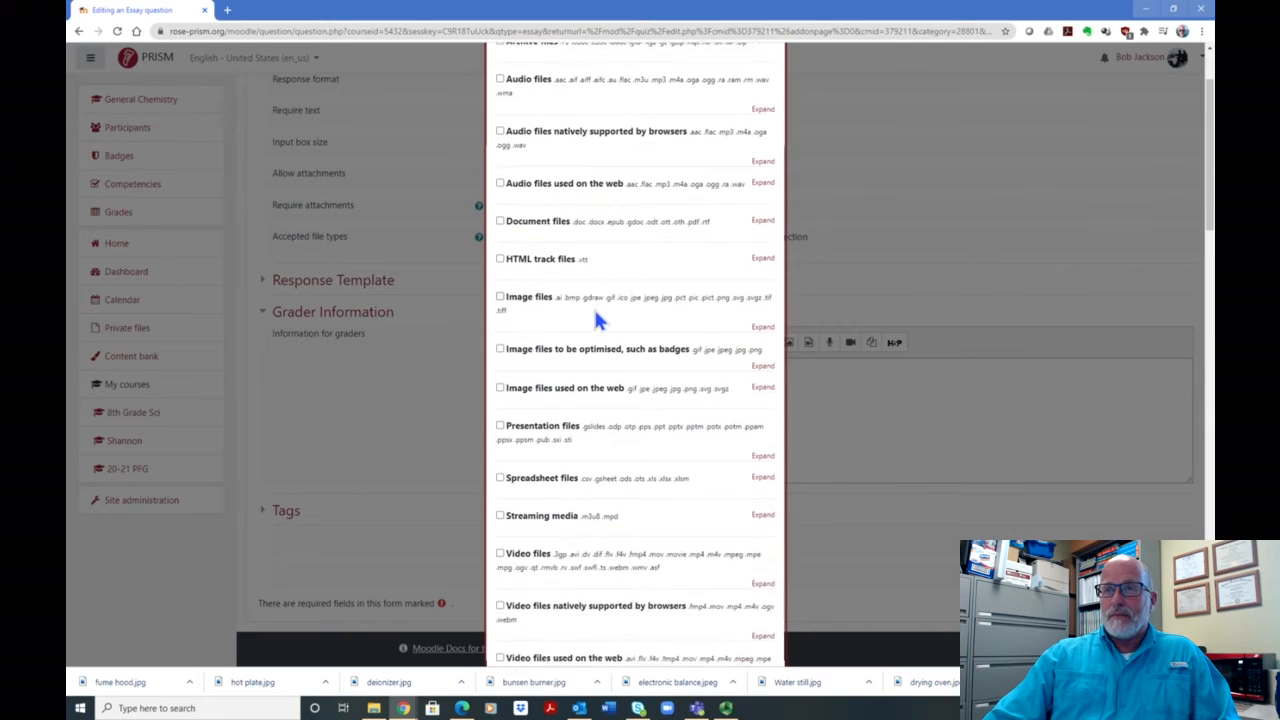
click(501, 212)
scroll(571, 223, down, 10)
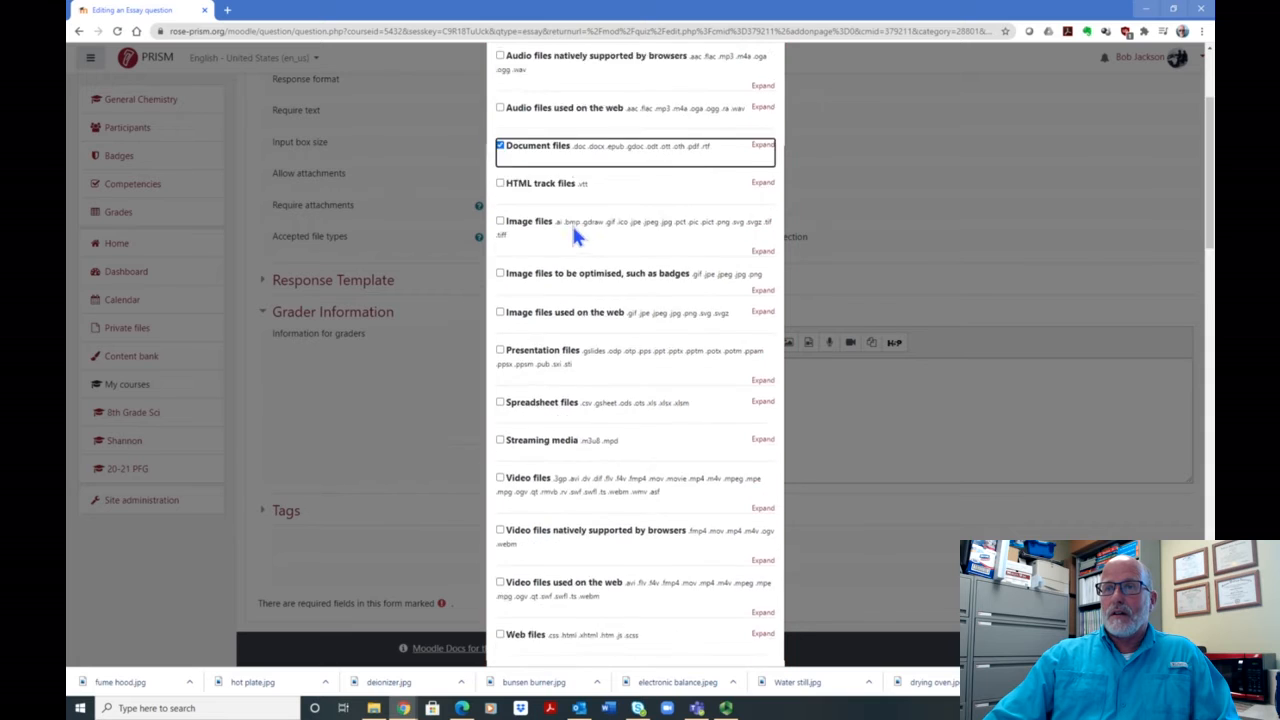
scroll(627, 261, down, 10)
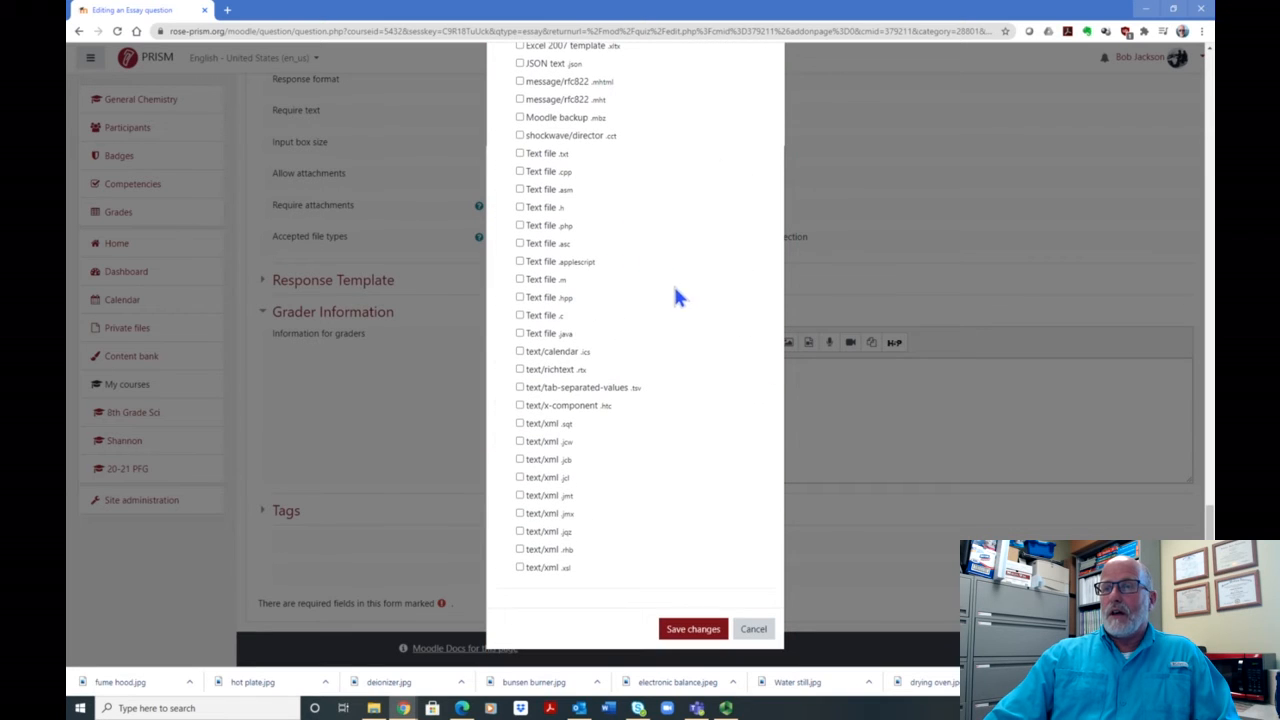
click(700, 630)
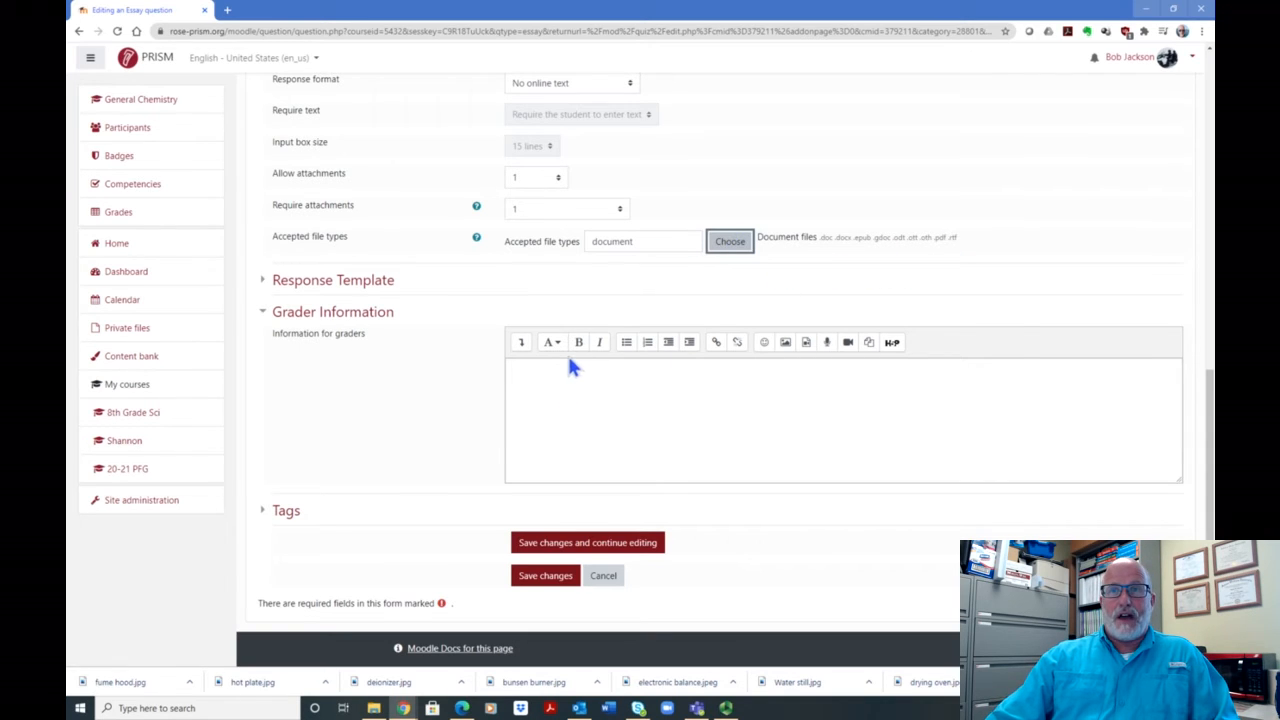
- Save the essay question and reopen Q1.4 for editing from the Quiz - Unit 1 question list
scroll(557, 366, down, 1)
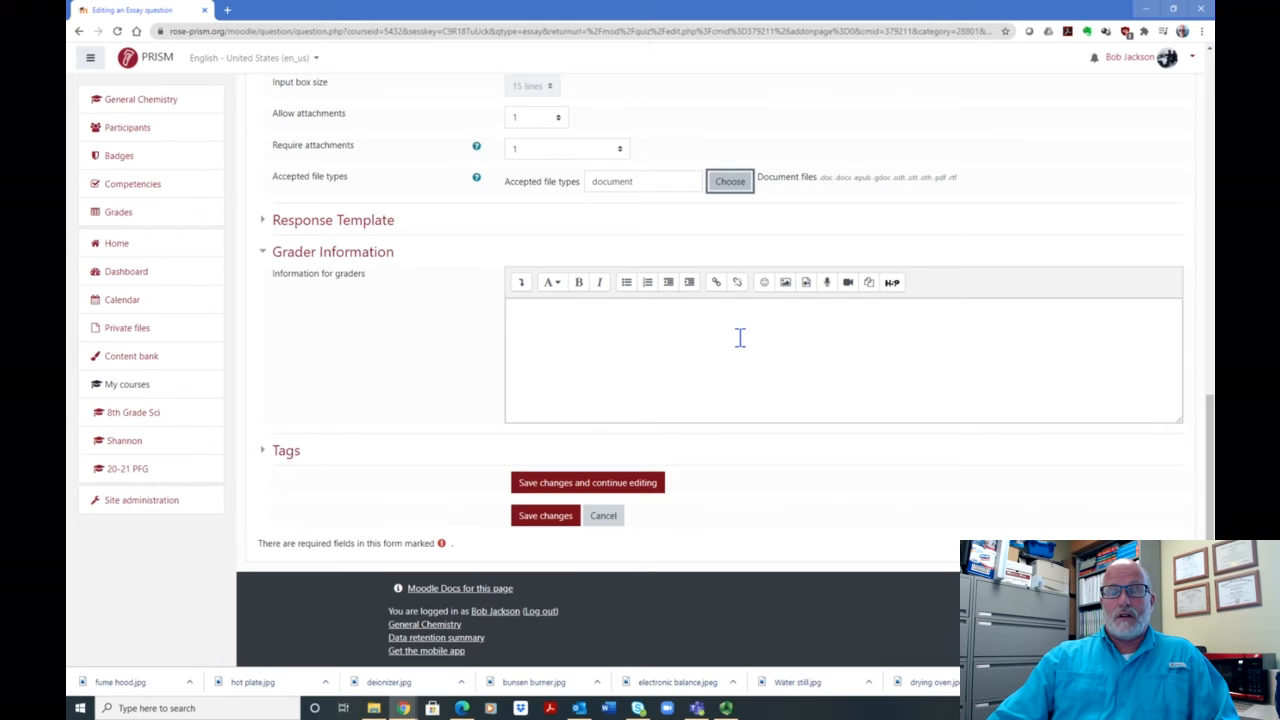
click(553, 516)
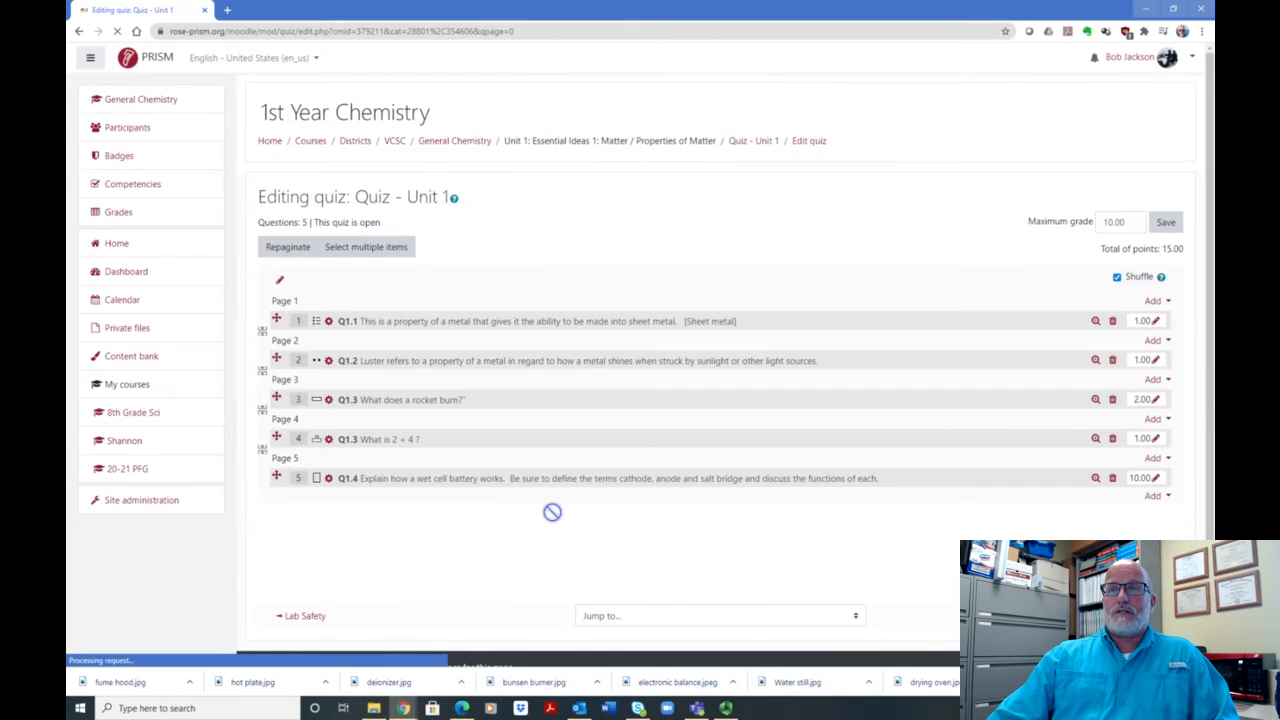
scroll(617, 330, down, 2)
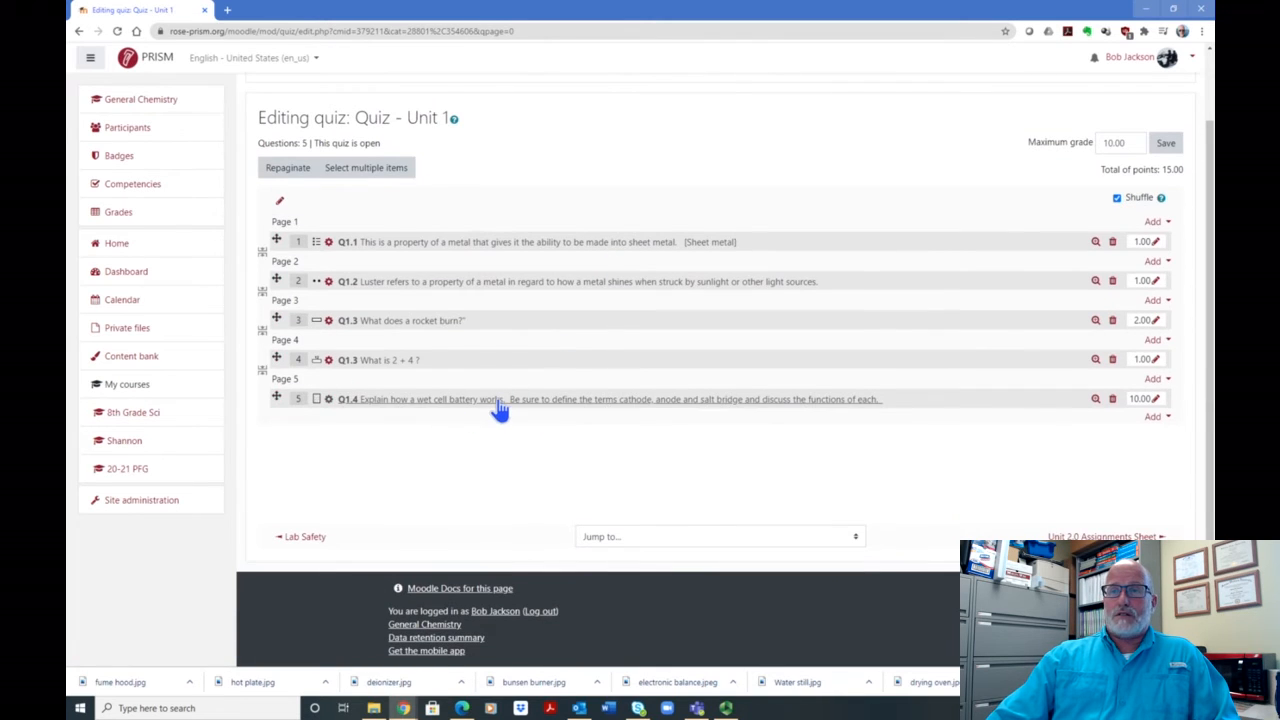
click(470, 402)
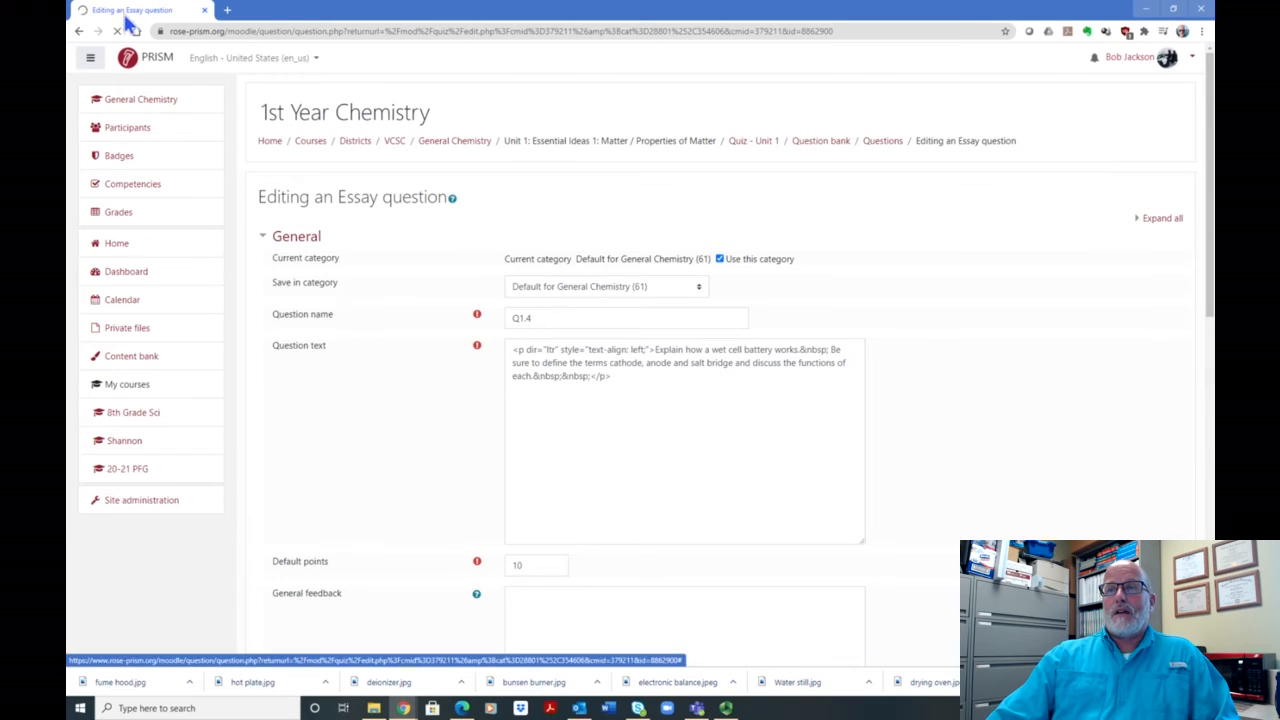
- Return to the Quiz - Unit 1 question list, preview essay question Q1.4 and close the preview
click(79, 31)
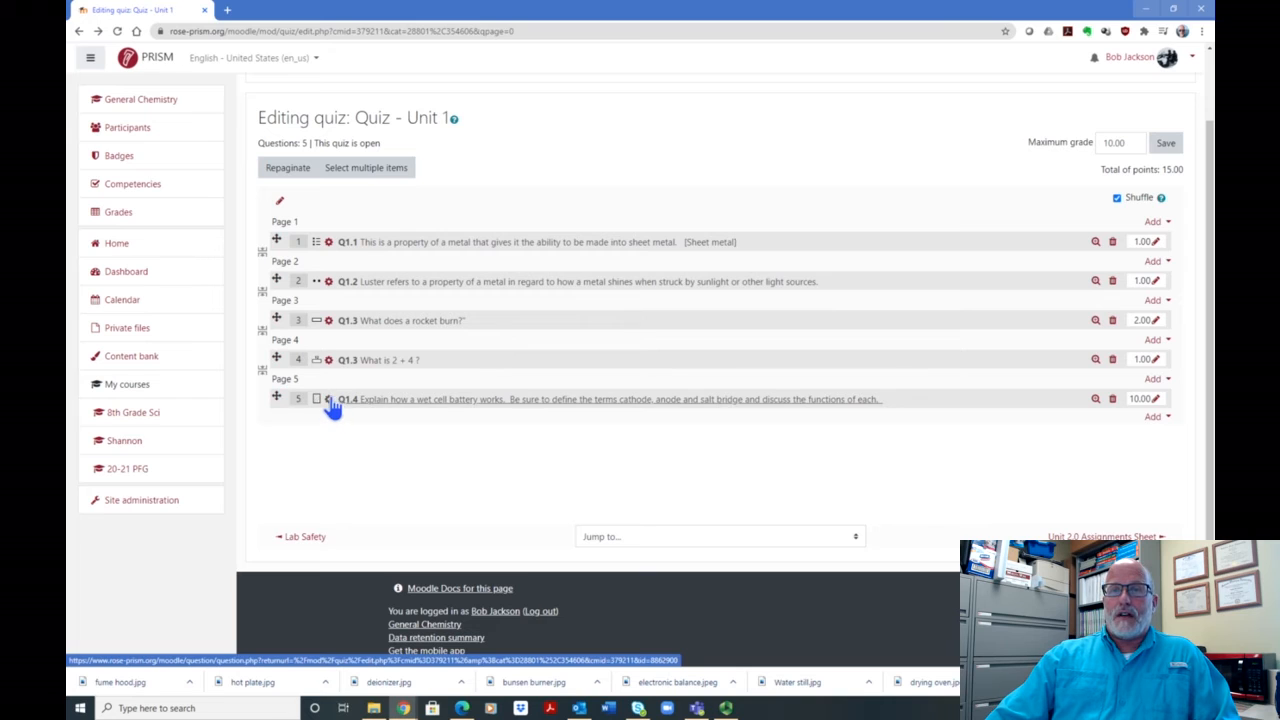
click(331, 403)
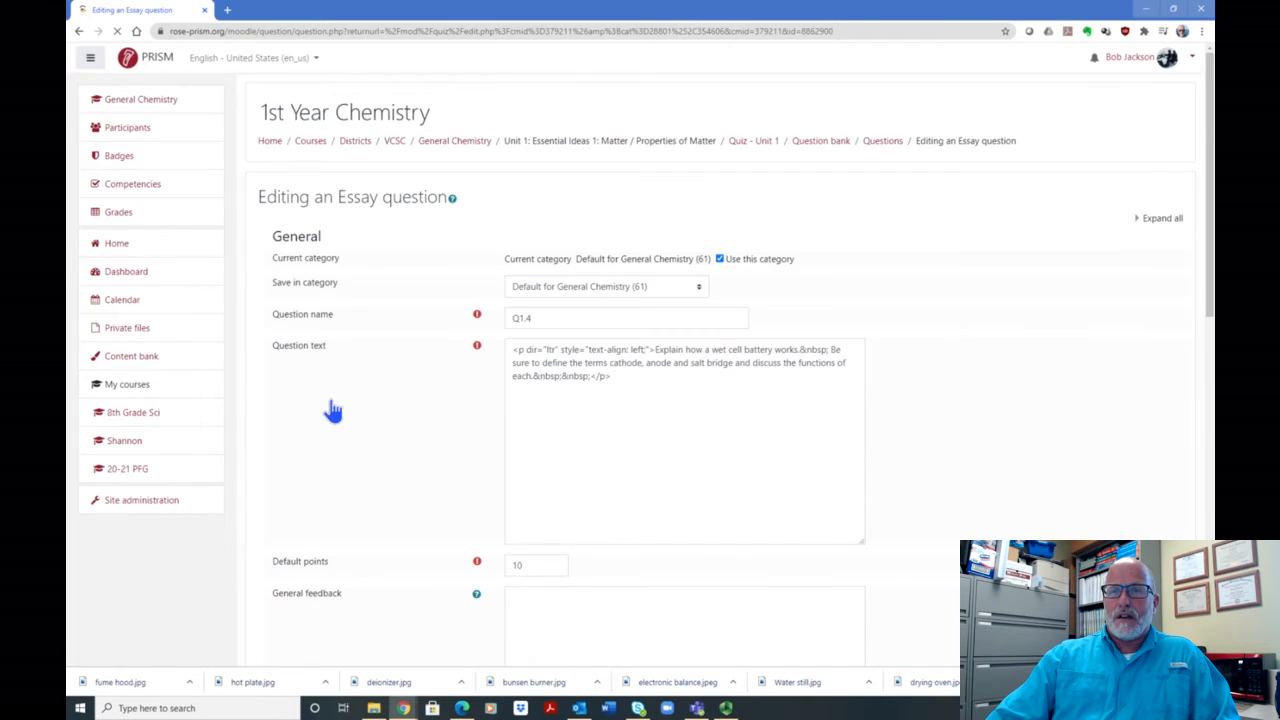
click(79, 31)
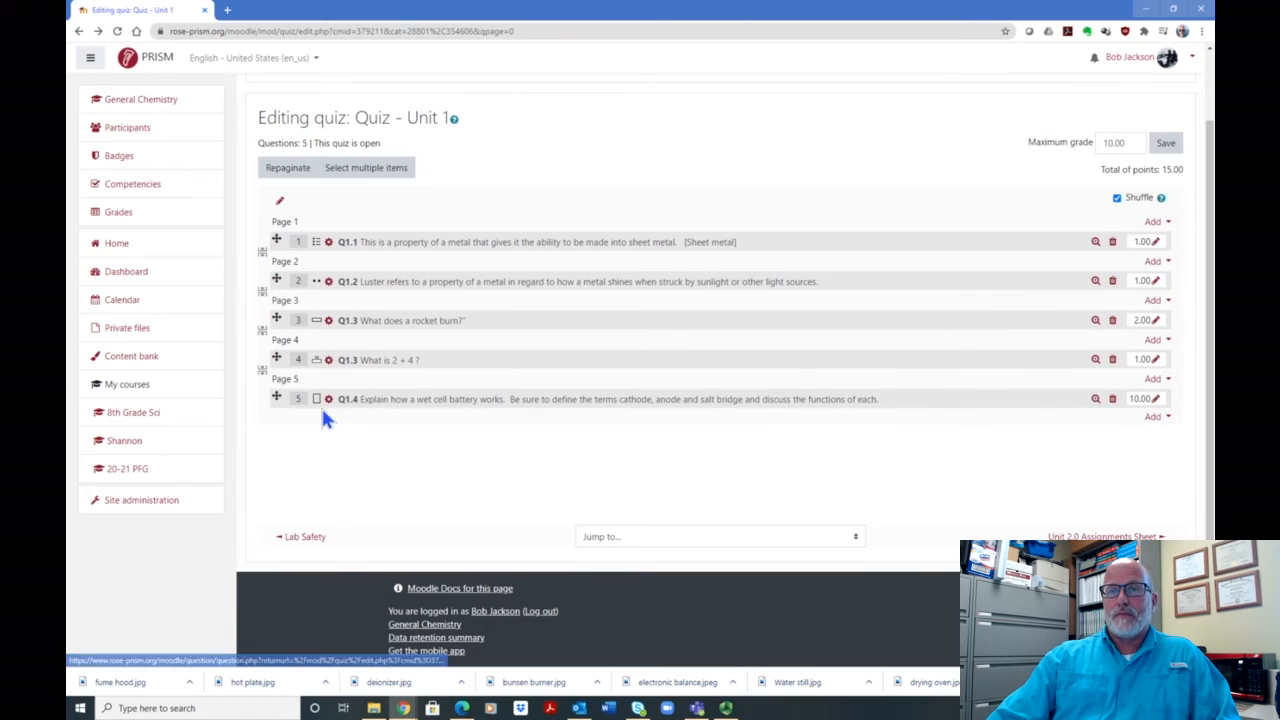
click(1095, 400)
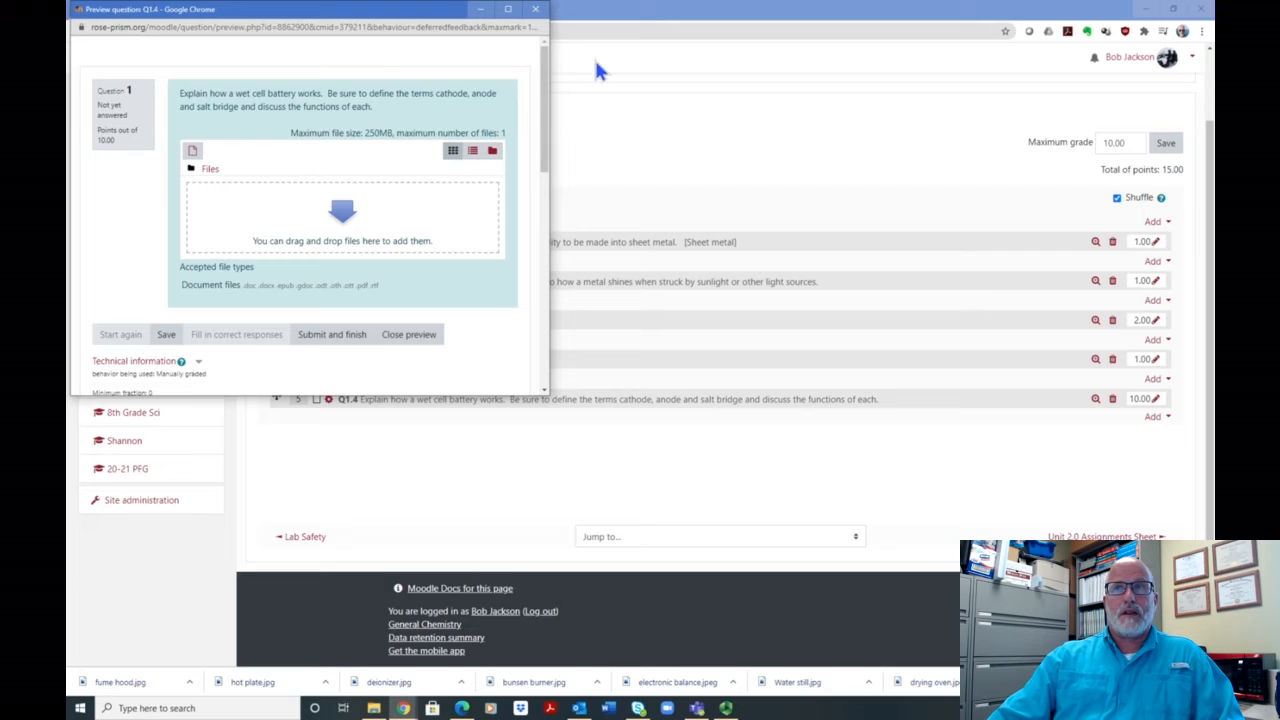
click(536, 11)
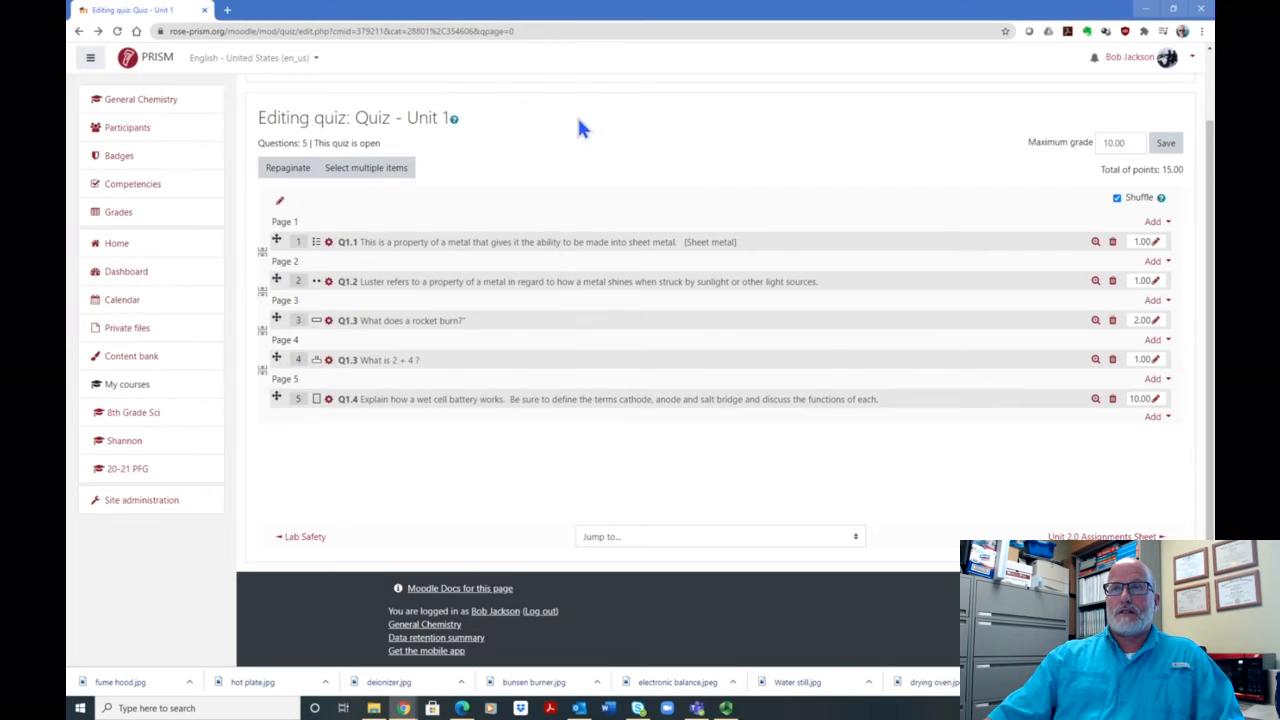
- Add a new Matching question at the end of the quiz, following Q1.4
click(1155, 420)
click(1132, 445)
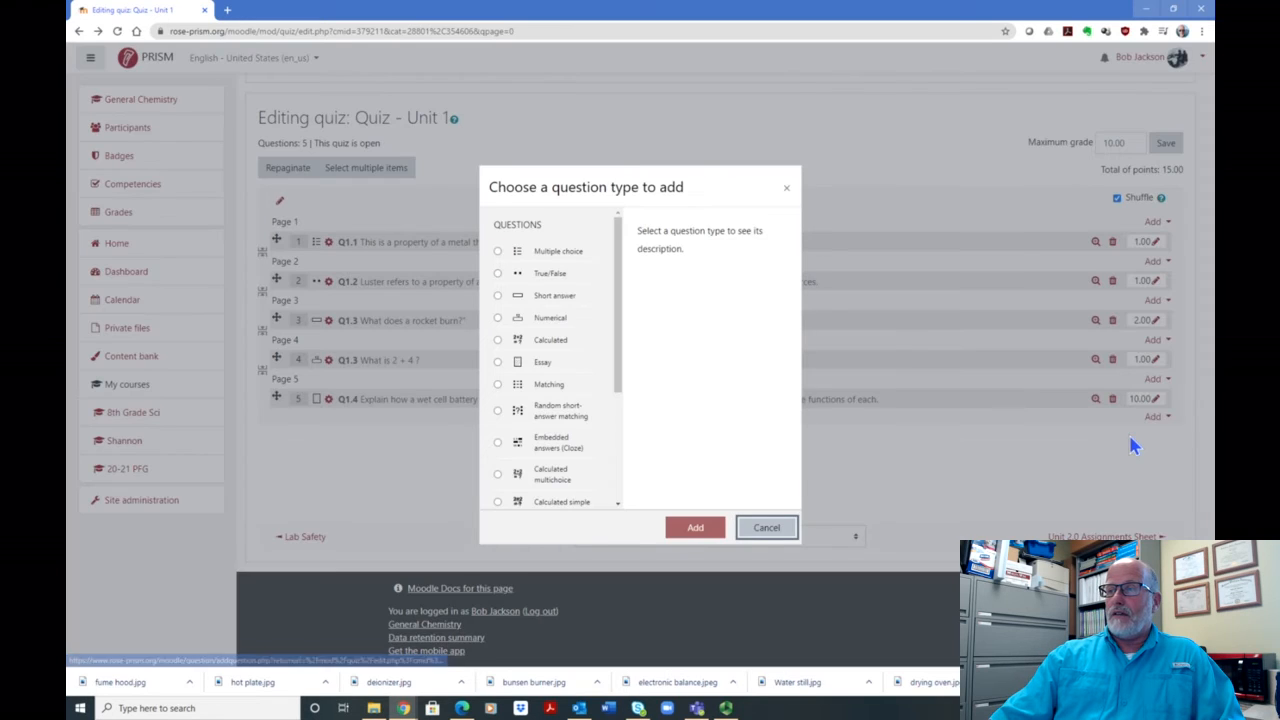
click(498, 385)
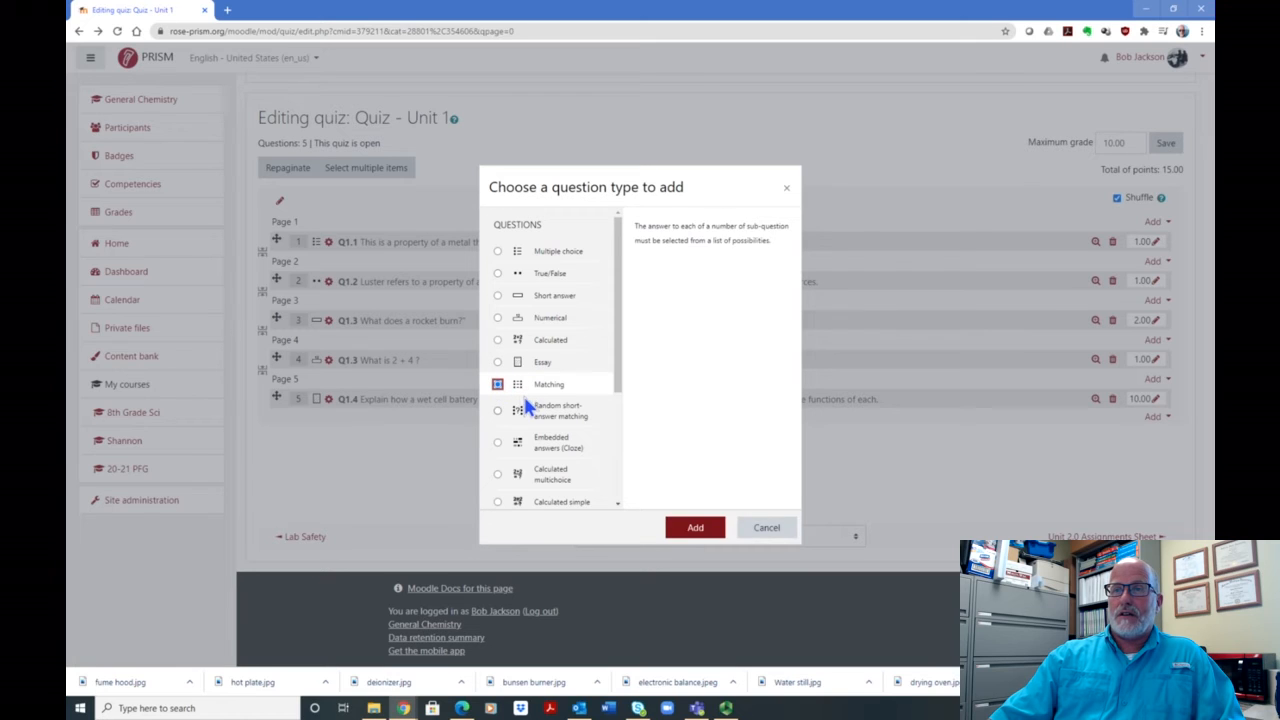
click(703, 530)
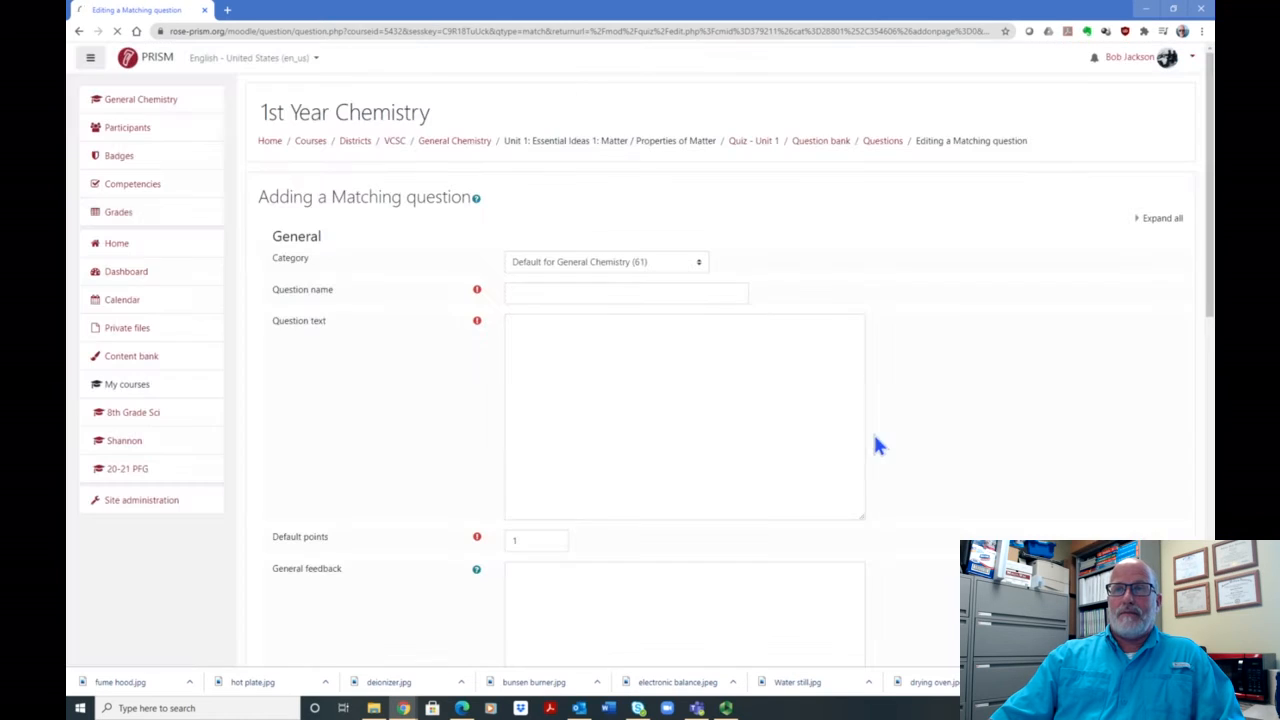
scroll(690, 240, down, 5)
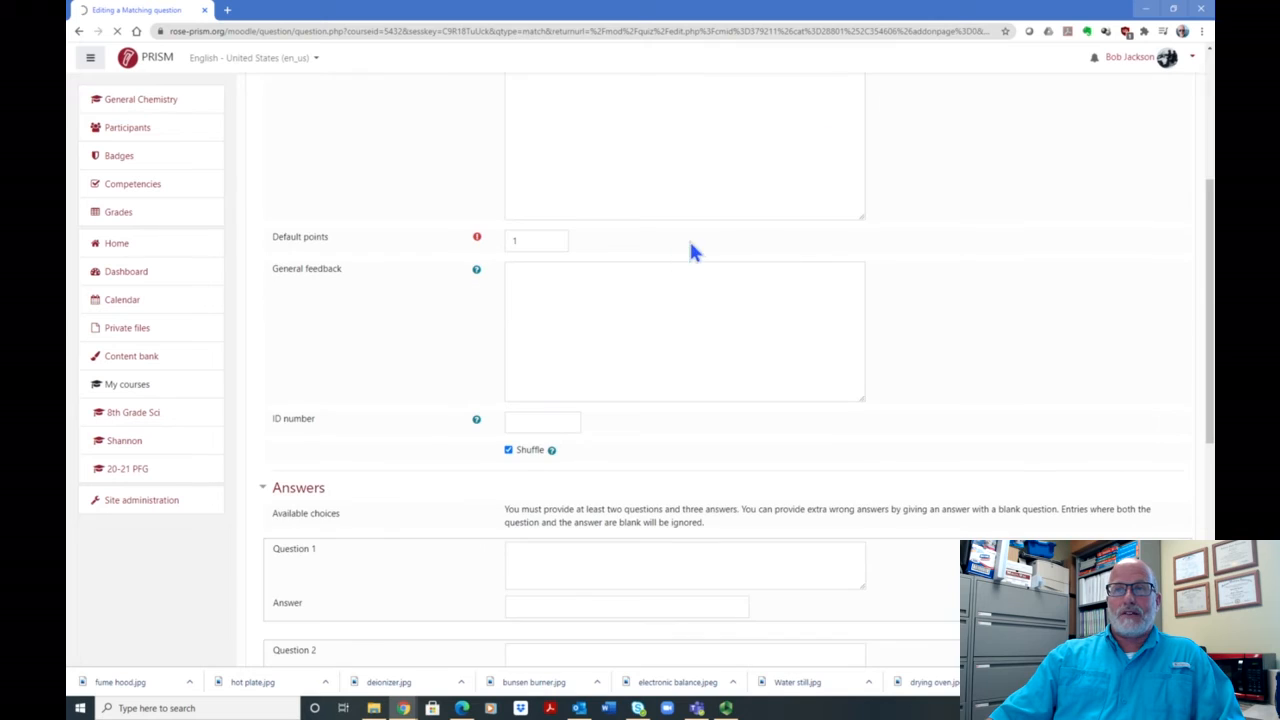
scroll(720, 225, up, 5)
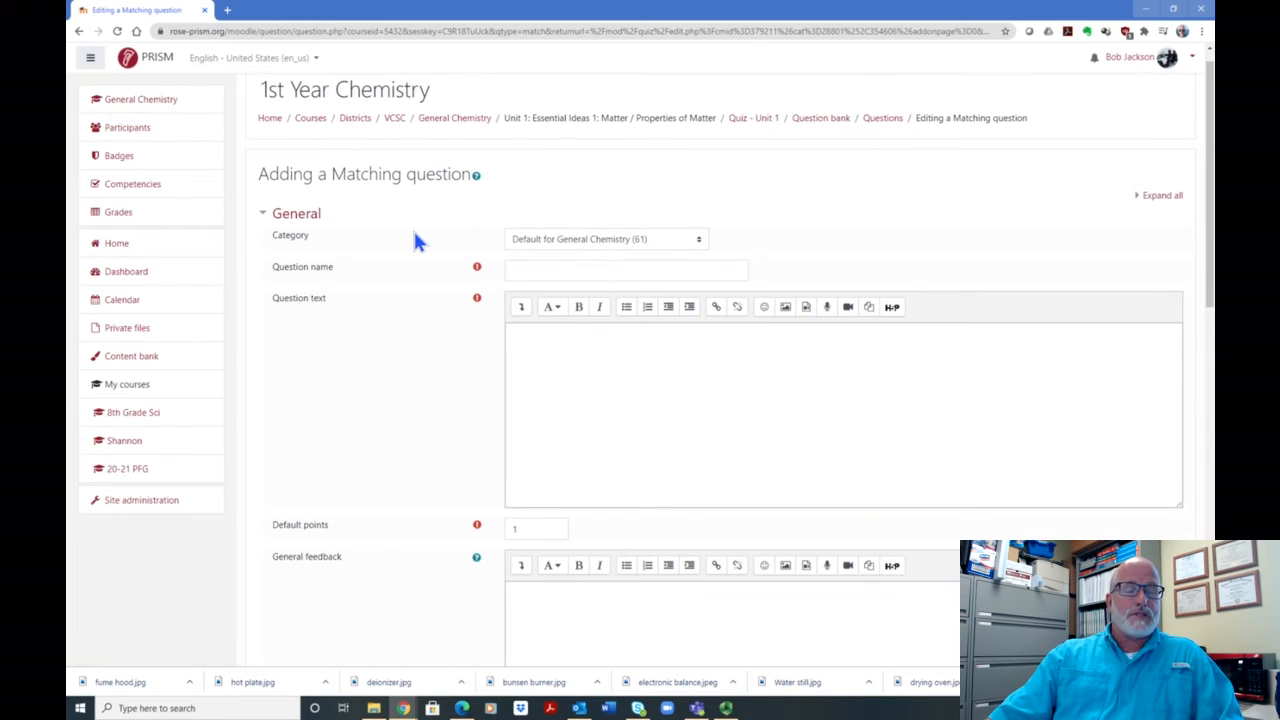
- Choose Default for General Chemistry as the matching question's category and name the question Q1.5
click(698, 245)
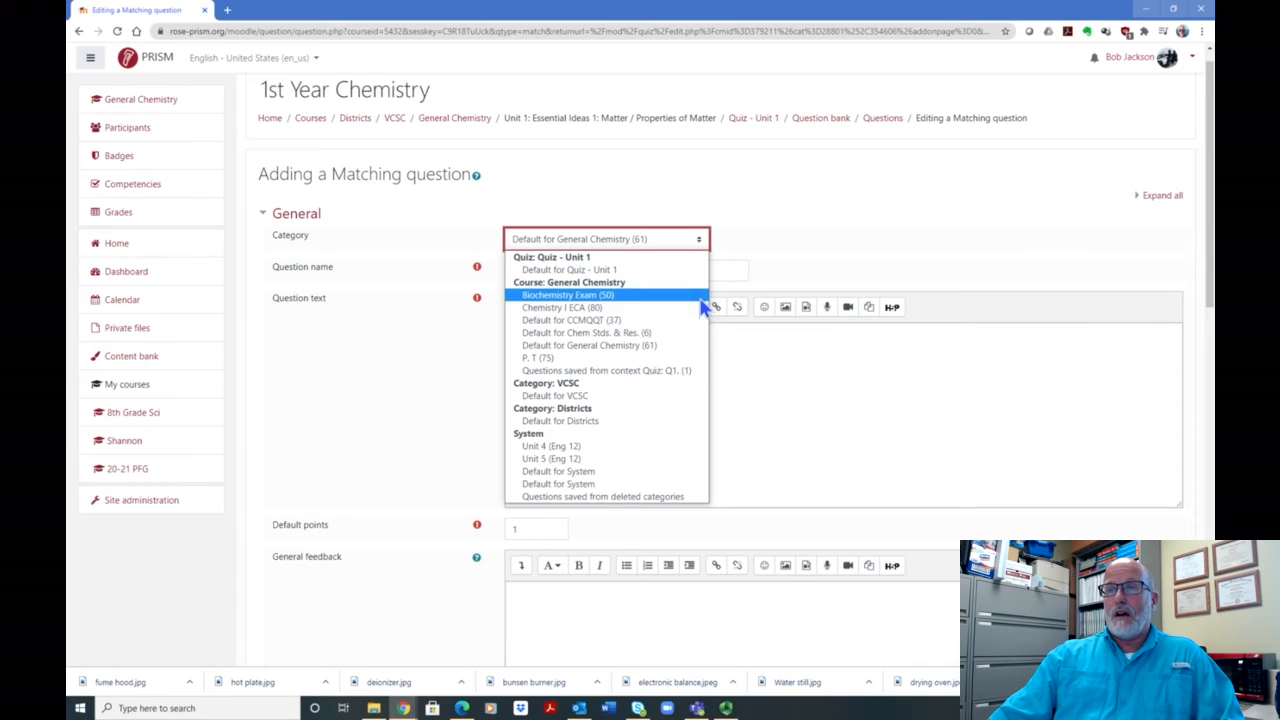
click(655, 345)
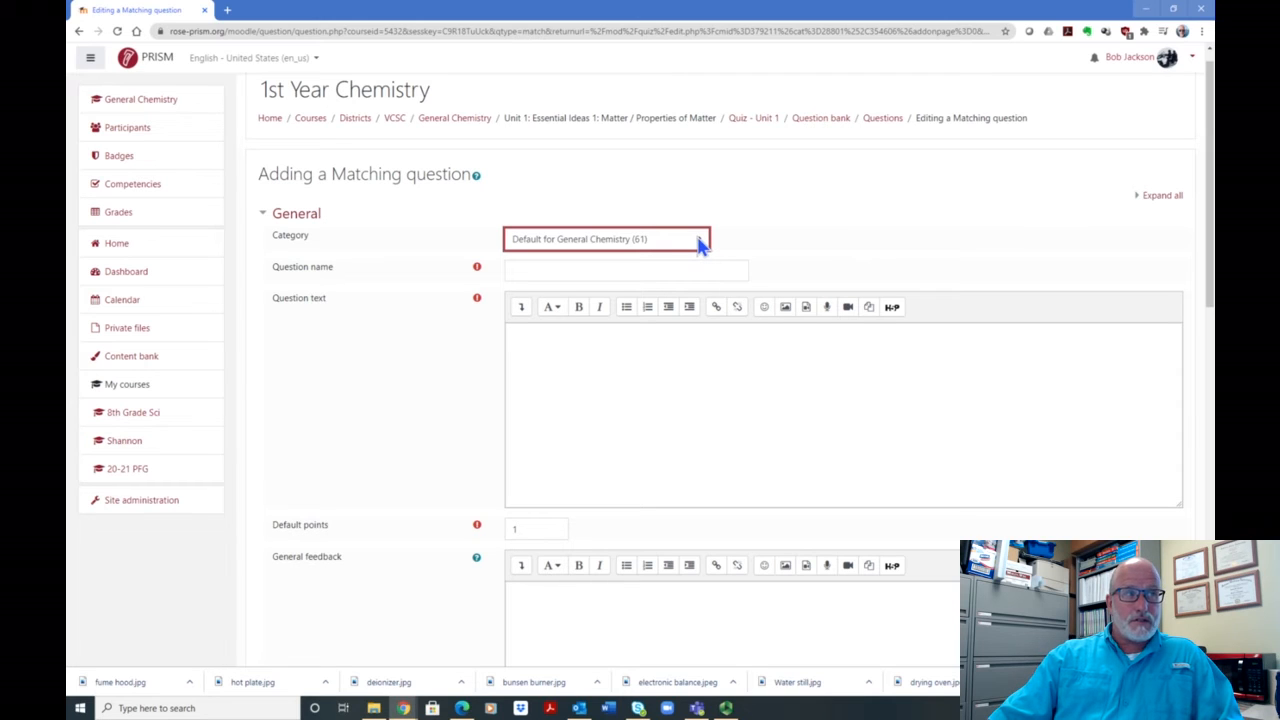
click(586, 269)
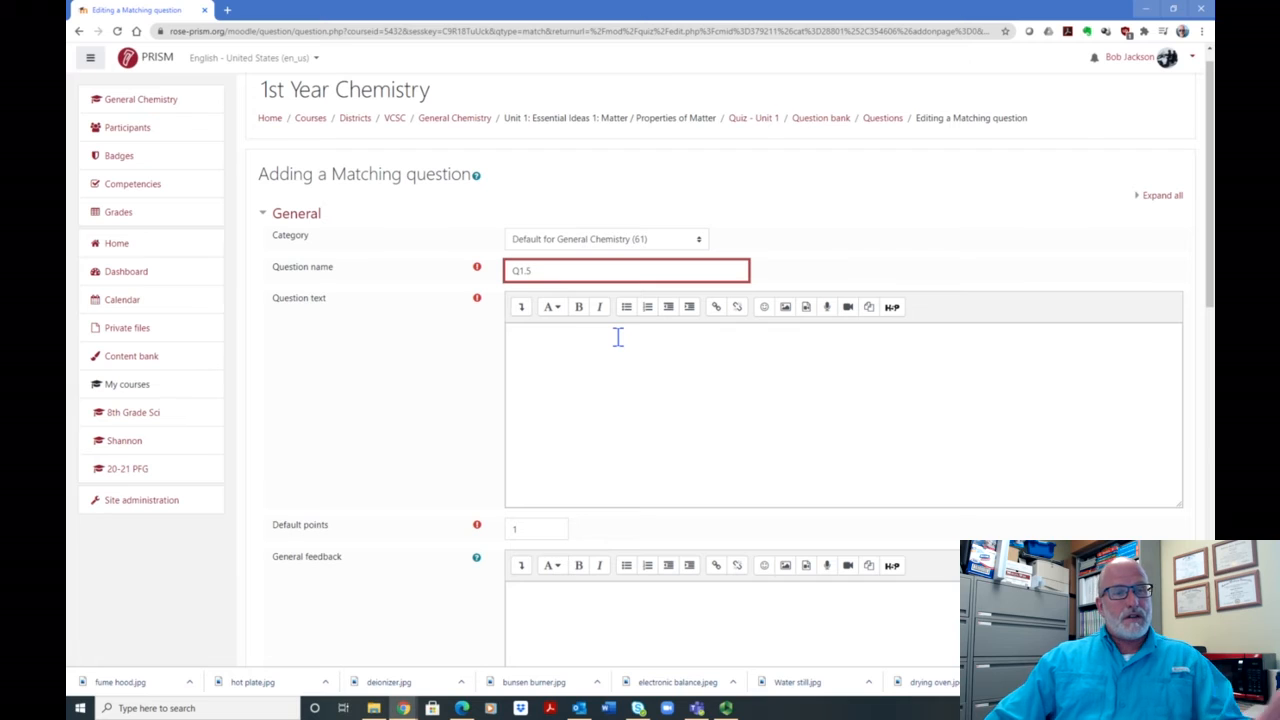
- Enter the question text "Math the following lab apparatuses or glassware to the appropriate term."
scroll(606, 330, down, 2)
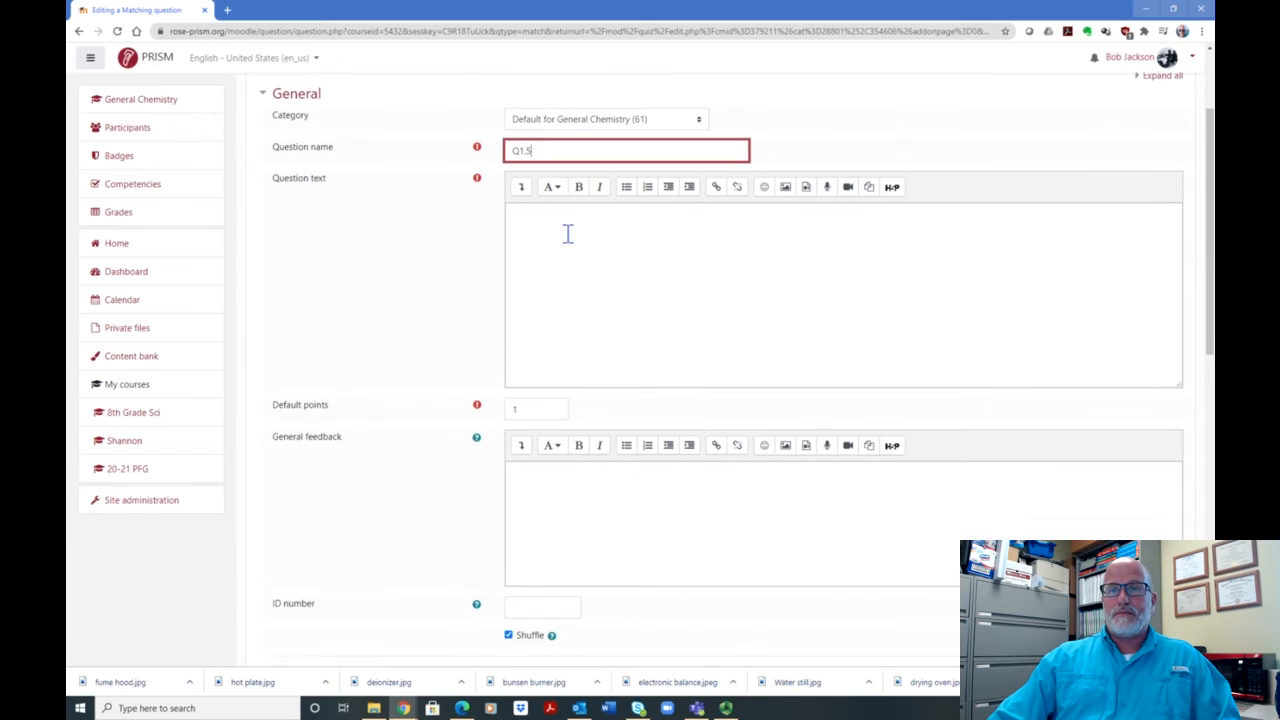
click(558, 222)
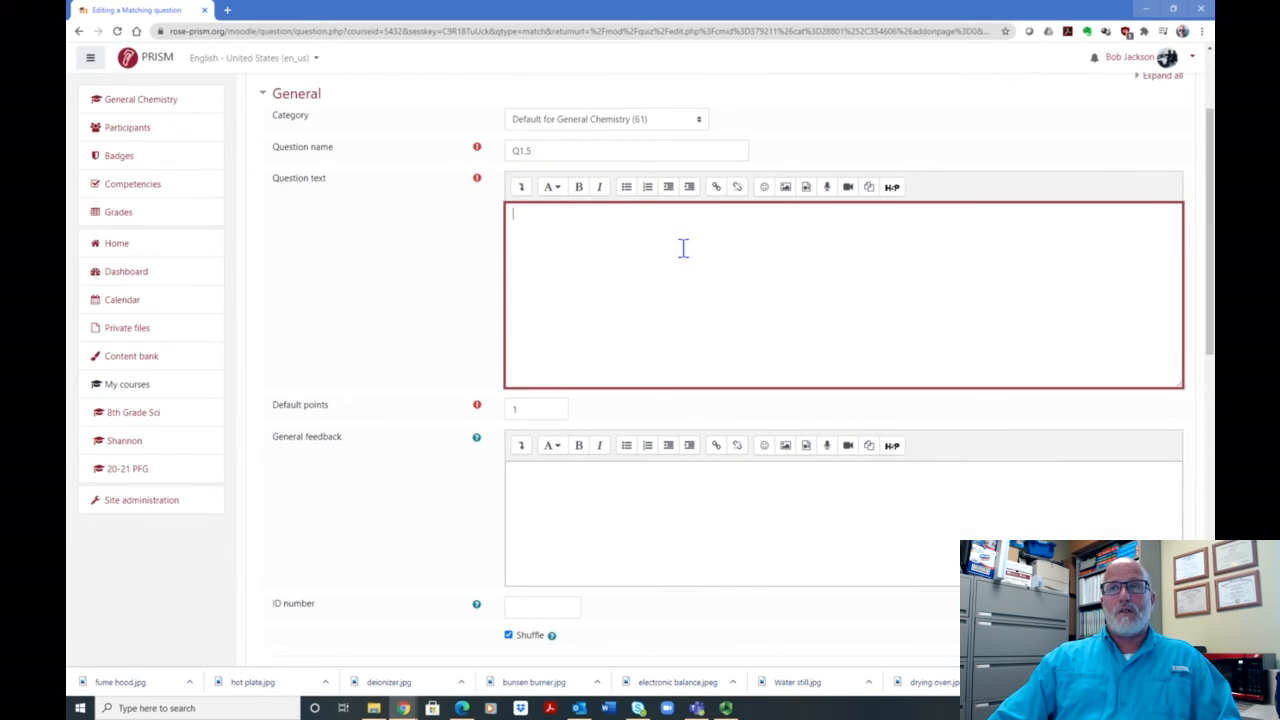
click(1174, 10)
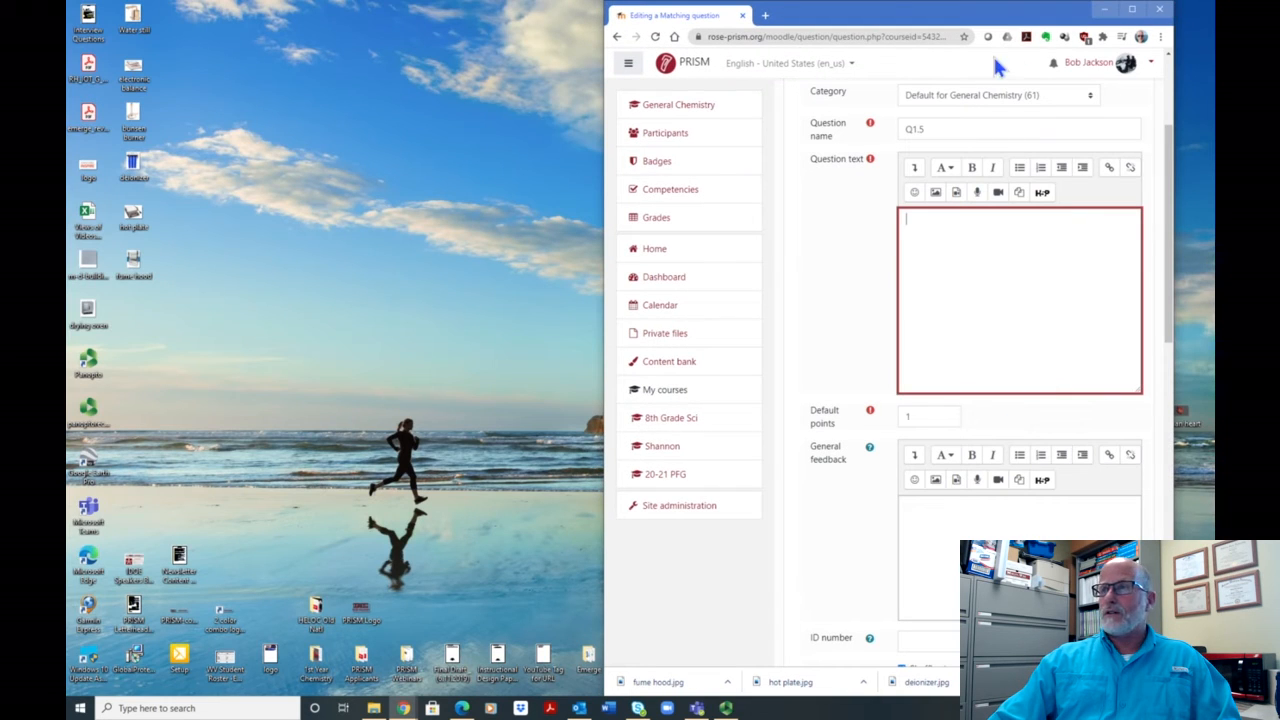
click(925, 228)
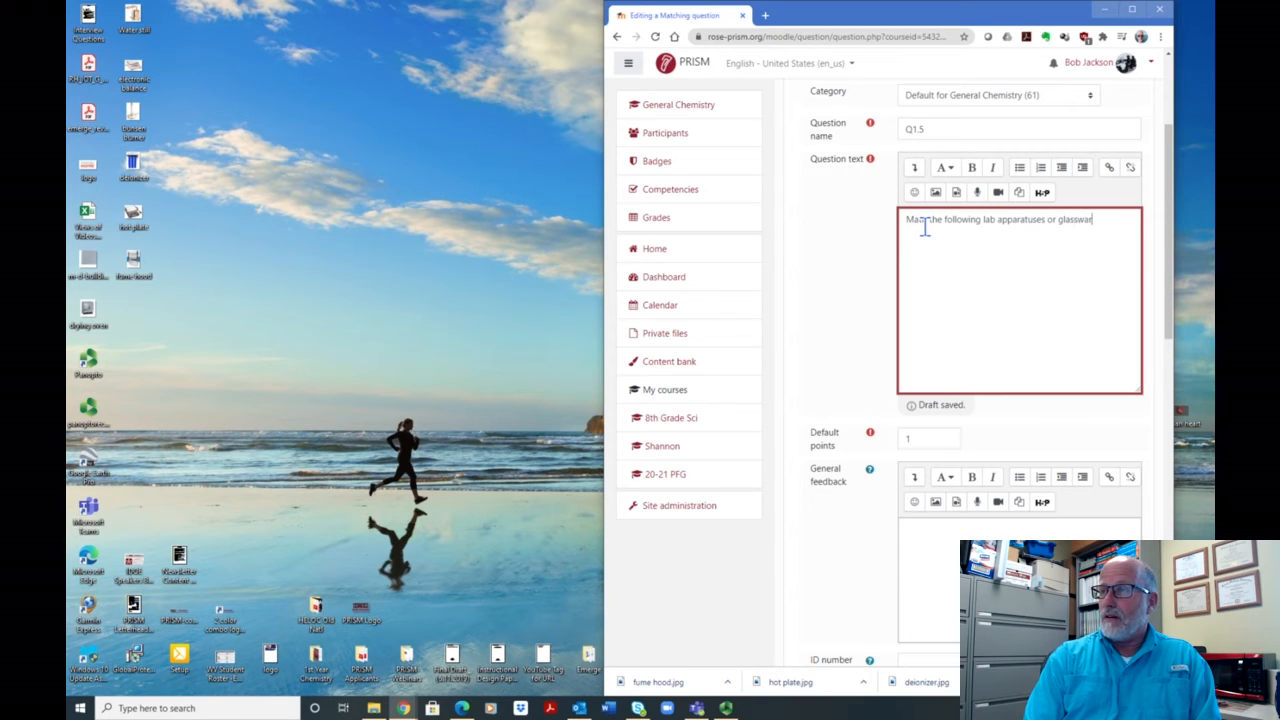
text(e to the ap)
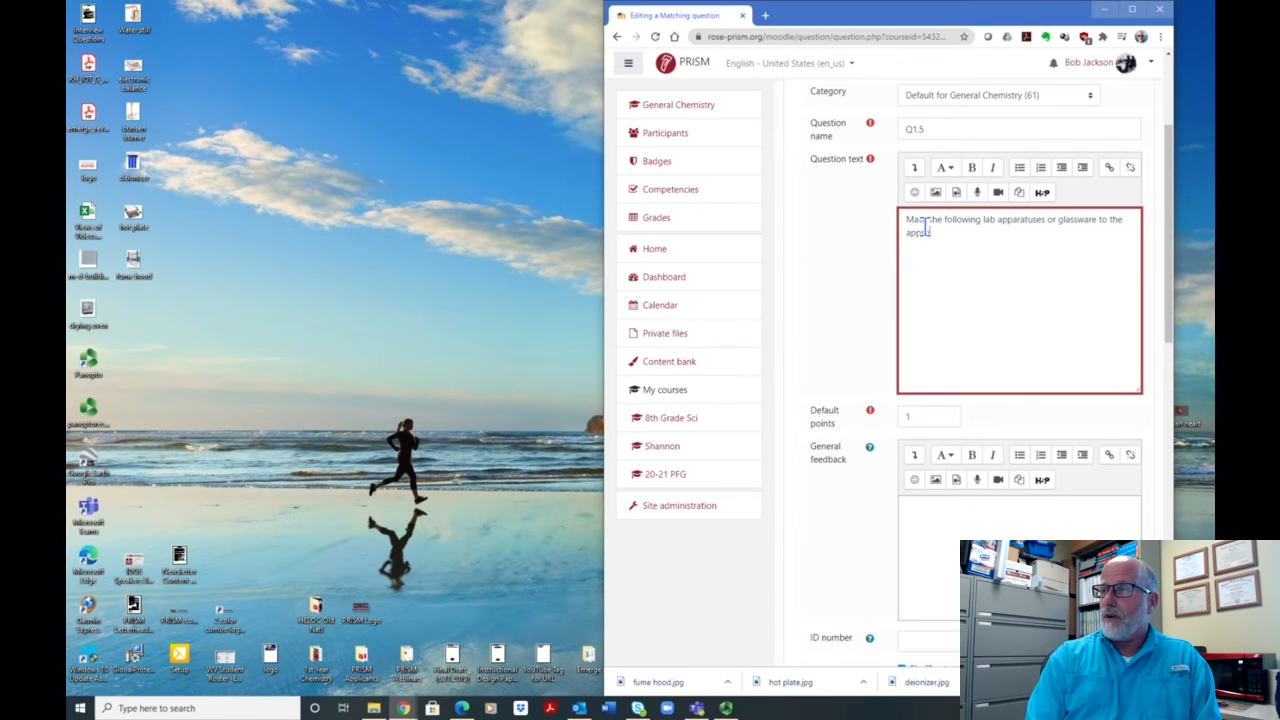
text(propriate term.)
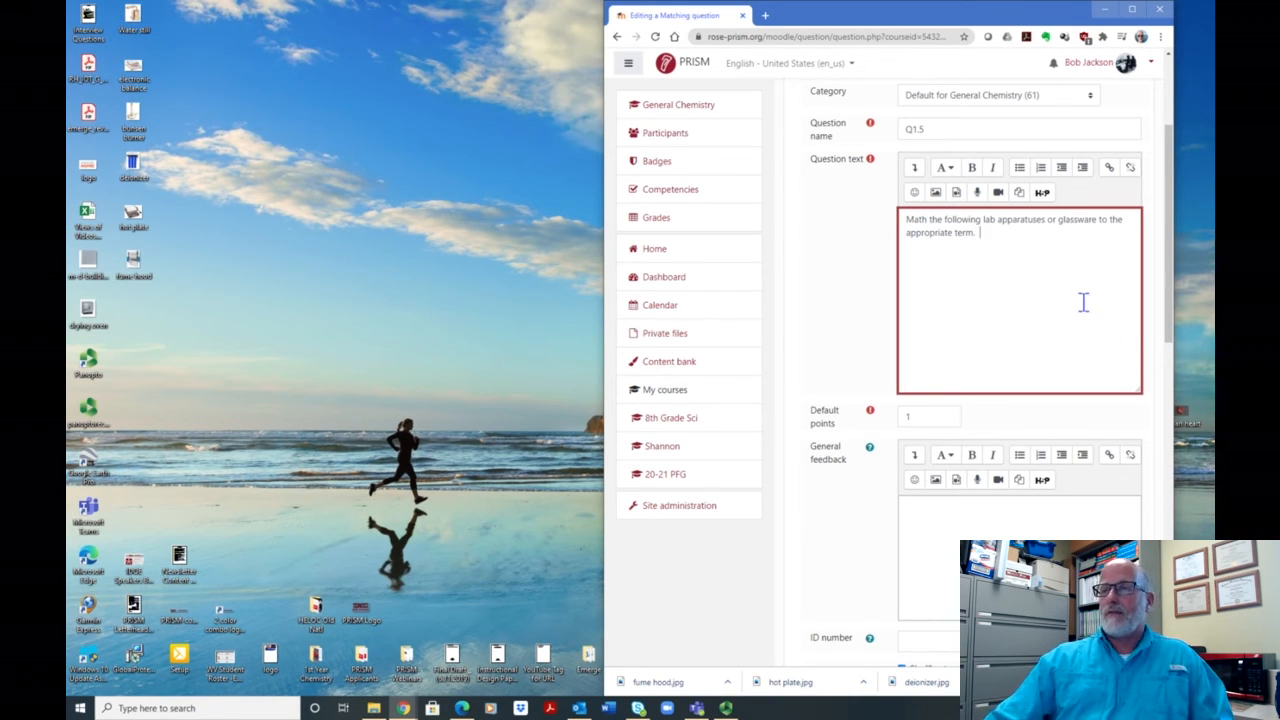
click(1132, 10)
- Upload fume hood.jpg from the Desktop as the image for Question 1 in the Answers section
scroll(1030, 173, down, 2)
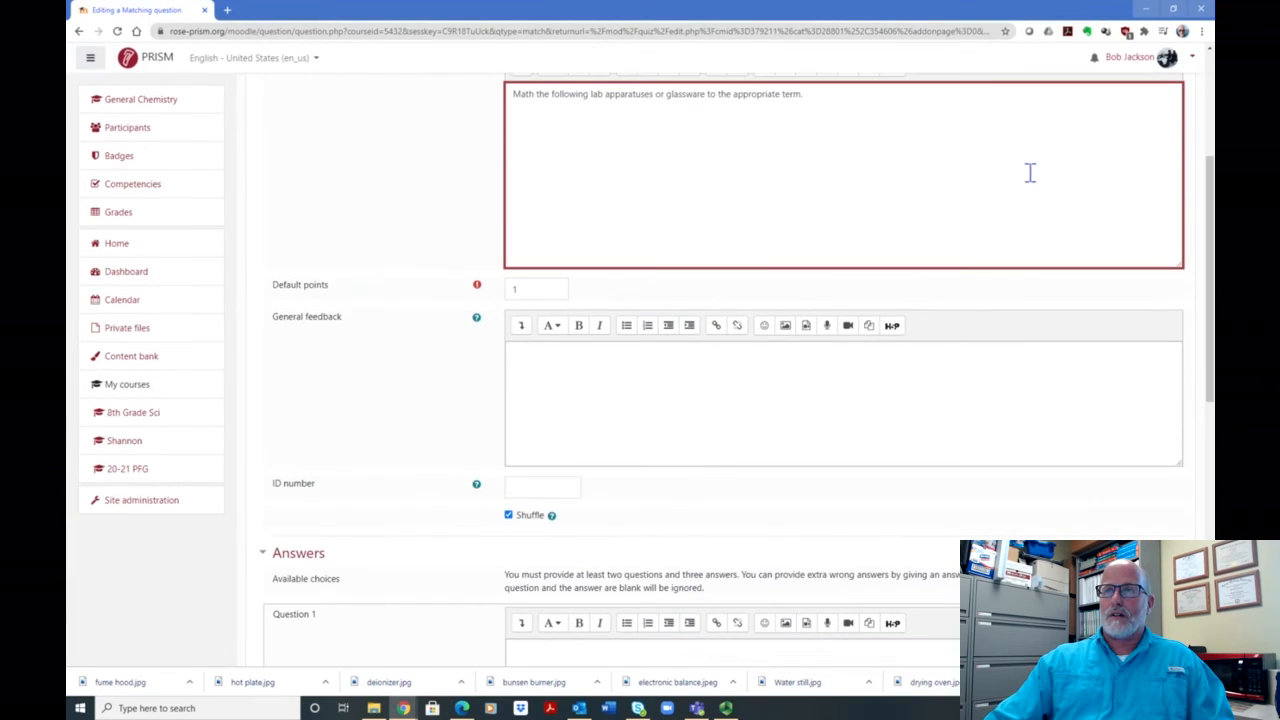
scroll(871, 231, down, 5)
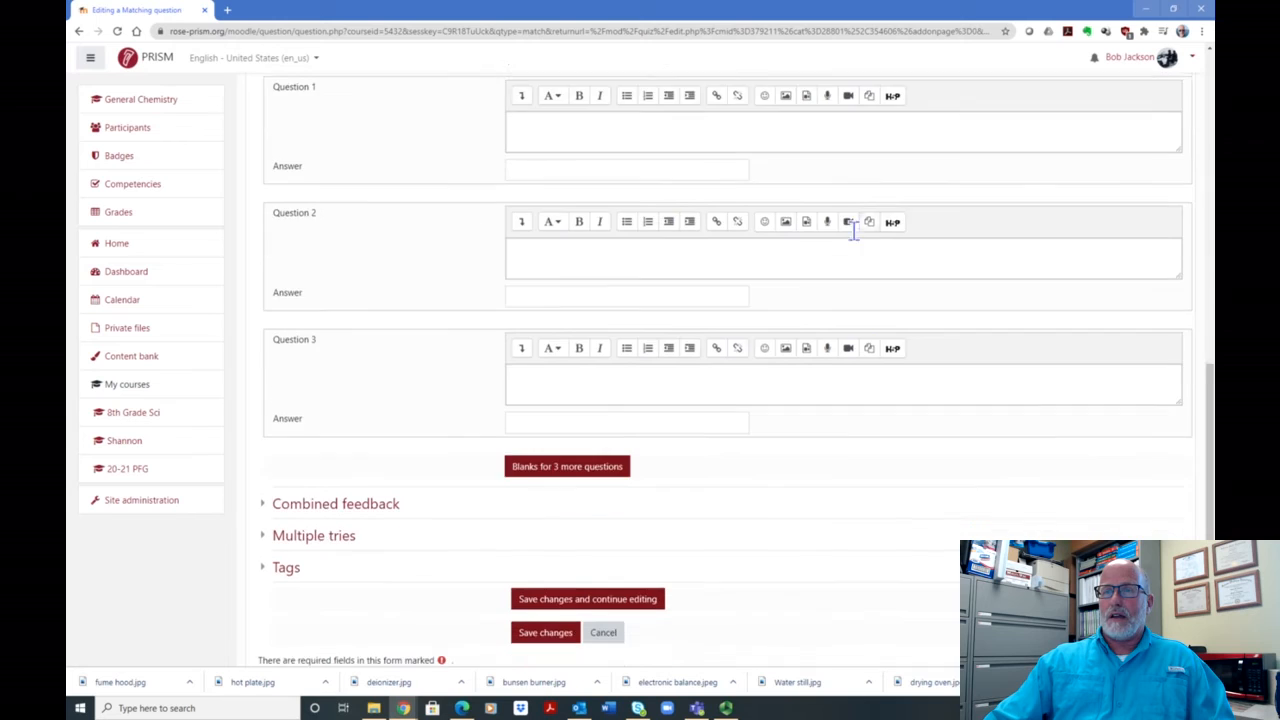
scroll(687, 170, up, 5)
scroll(687, 170, down, 3)
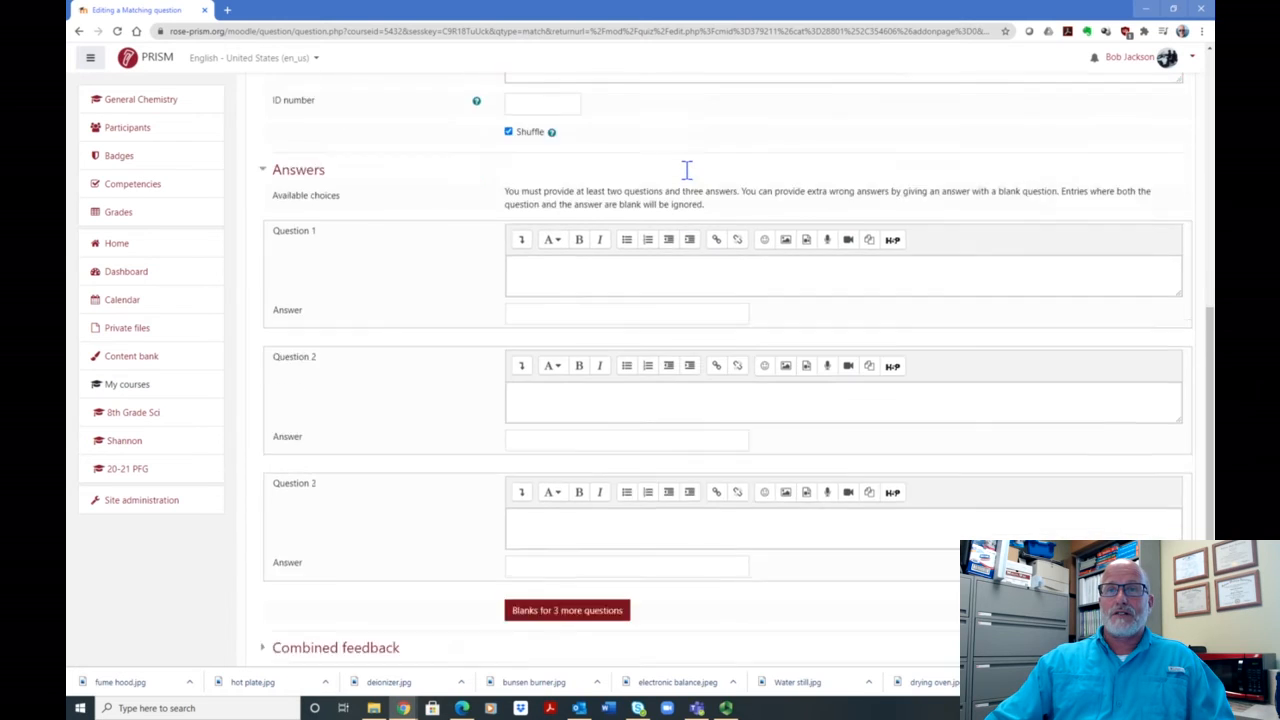
scroll(687, 170, down, 1)
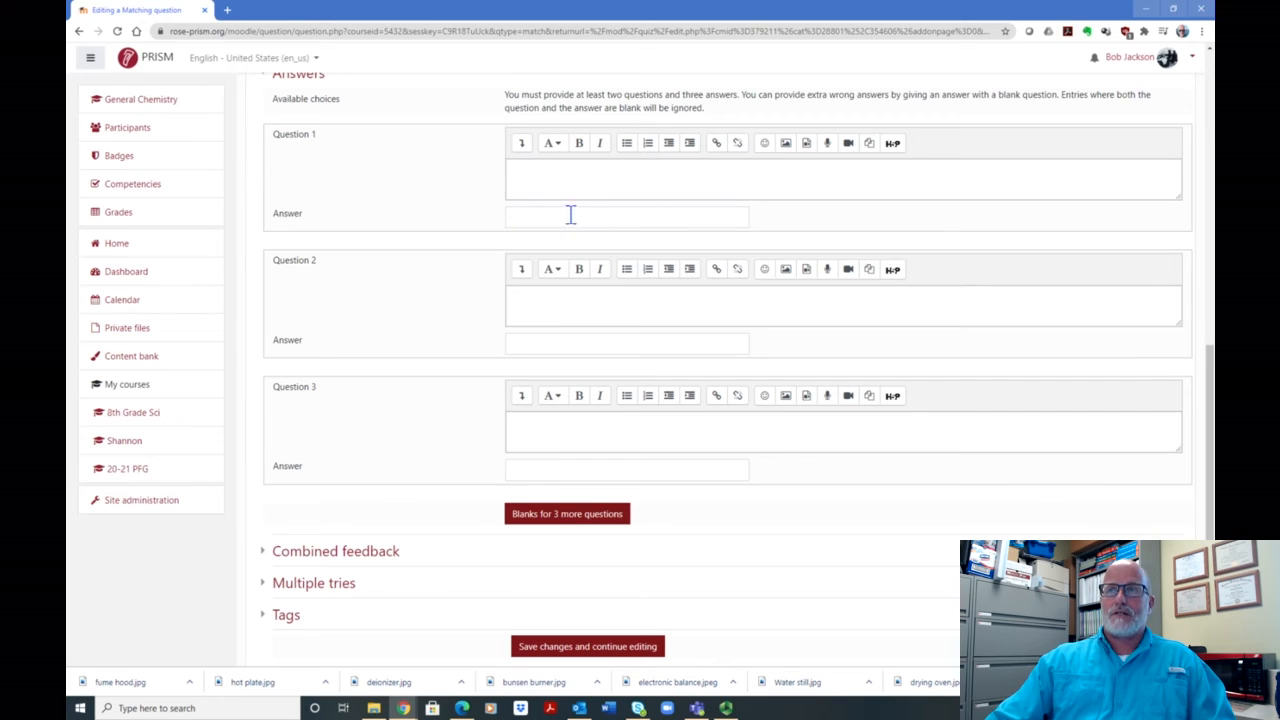
click(786, 146)
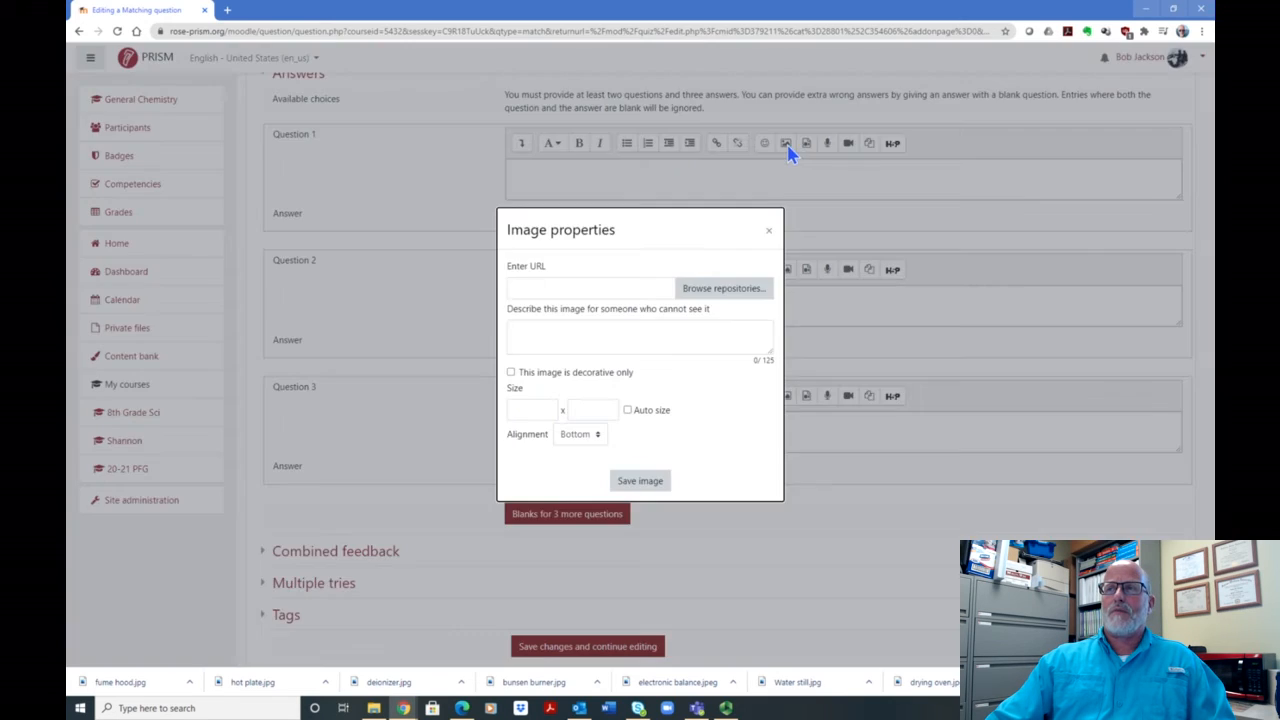
click(723, 290)
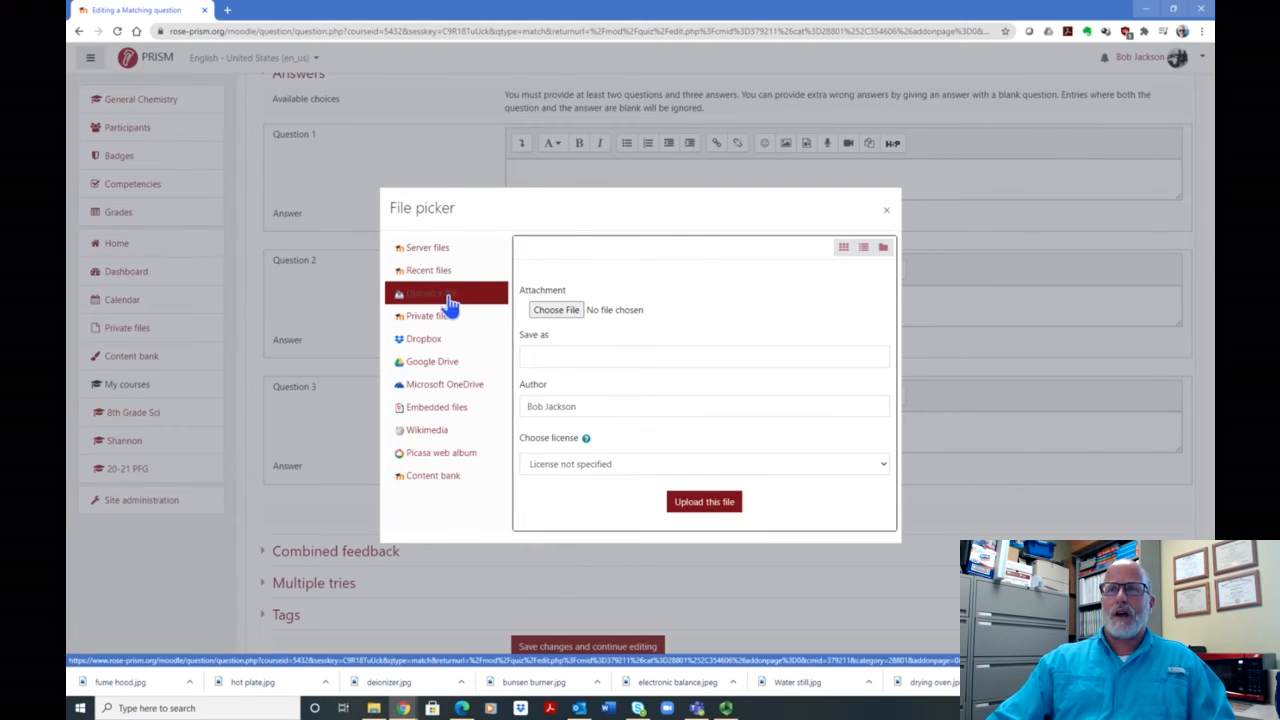
click(545, 310)
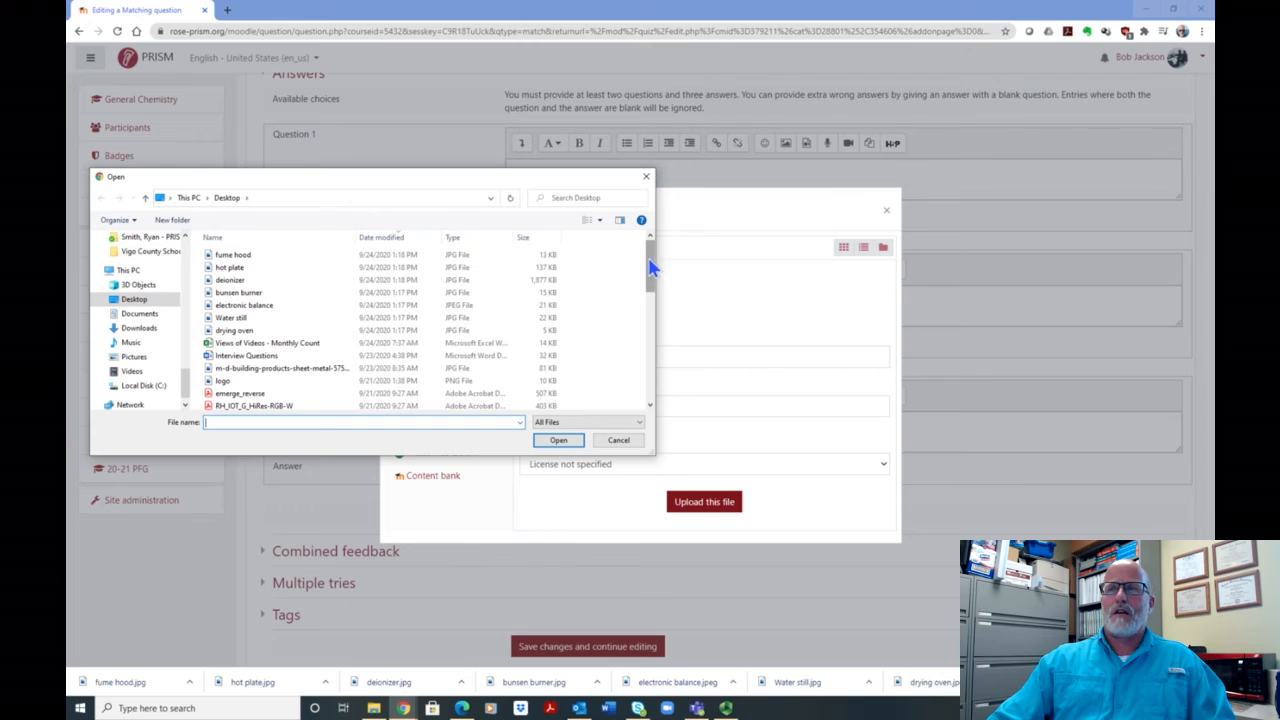
double_click(240, 256)
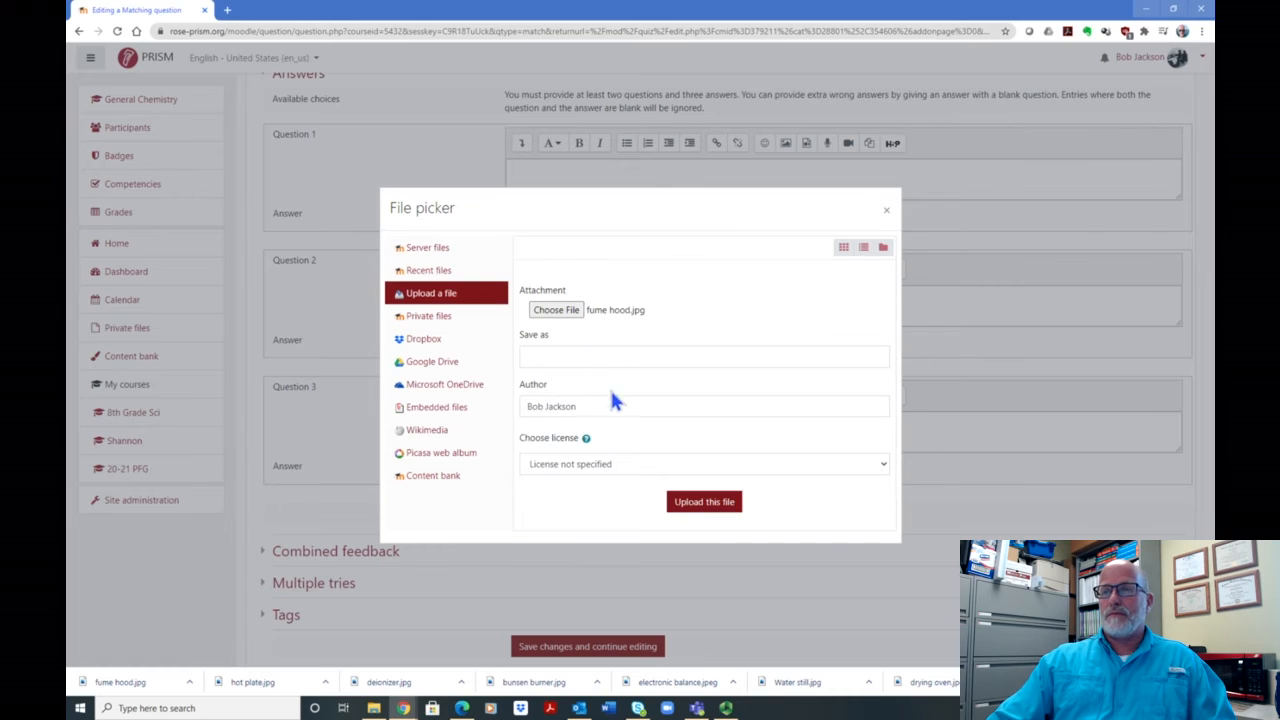
click(704, 507)
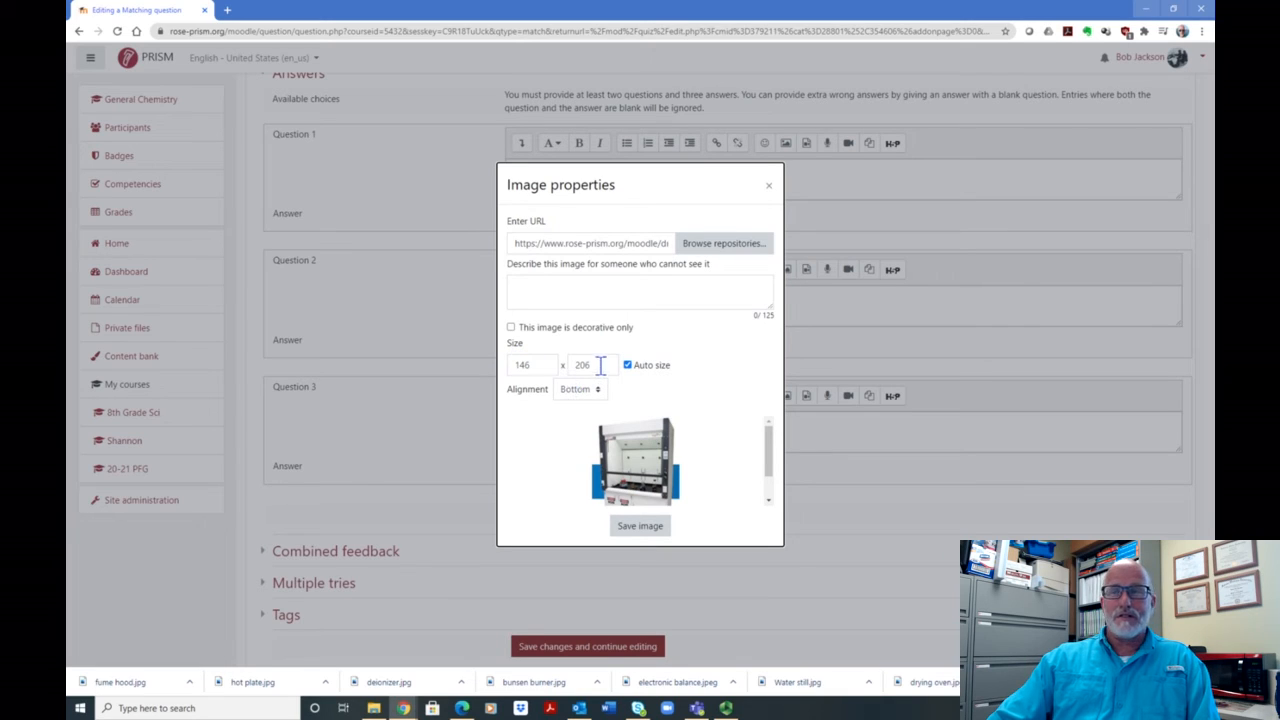
- Describe the image as "fume hood", save it into Question 1 and enlarge that text box to show more of the picture
click(535, 285)
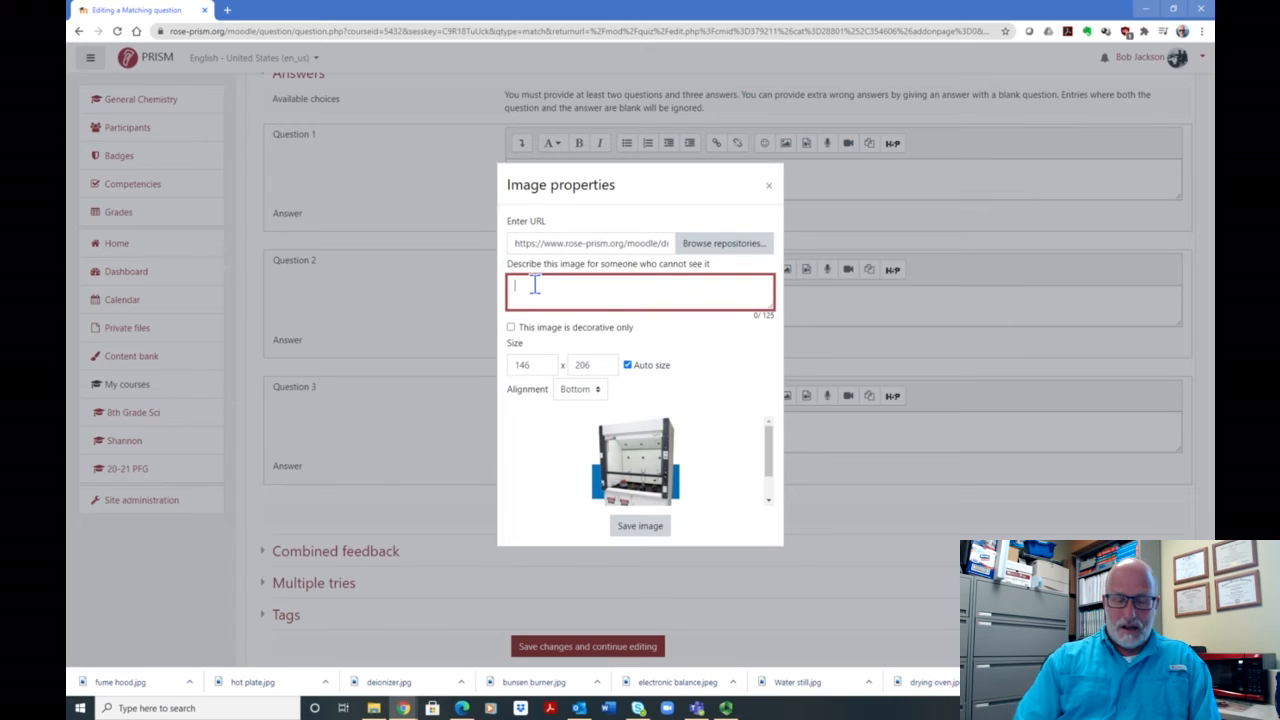
text(fume hood)
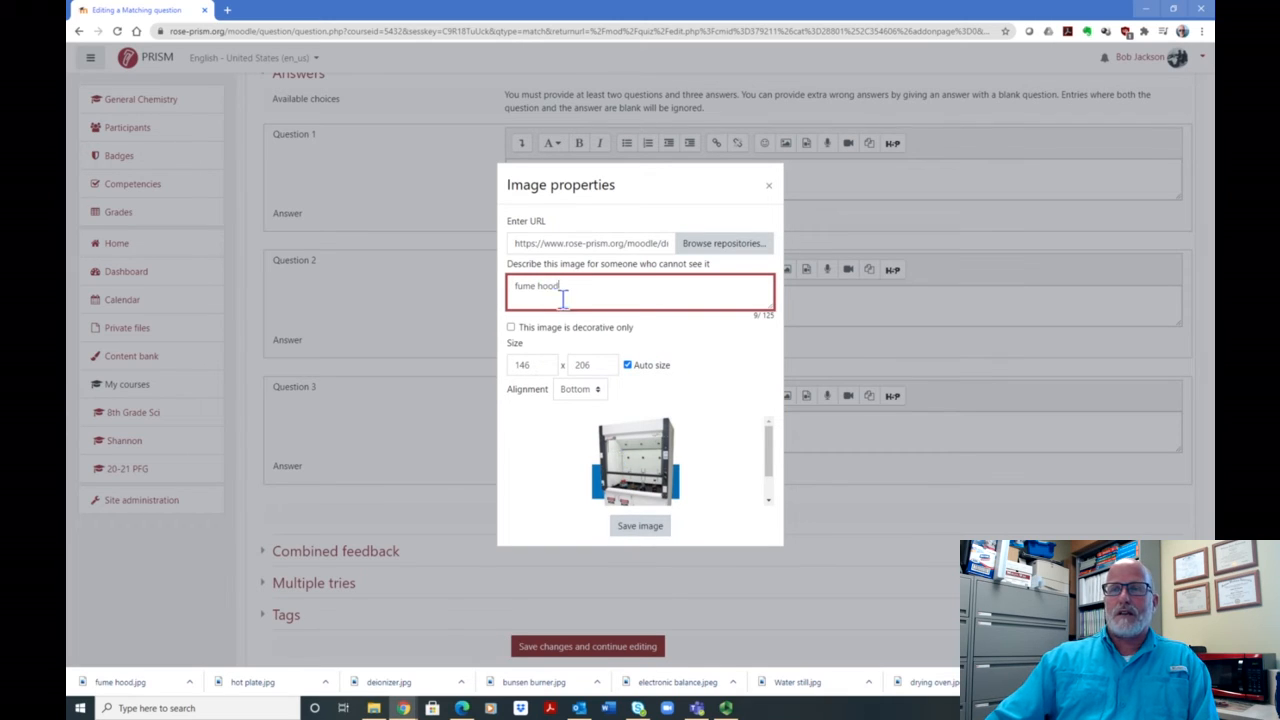
click(643, 530)
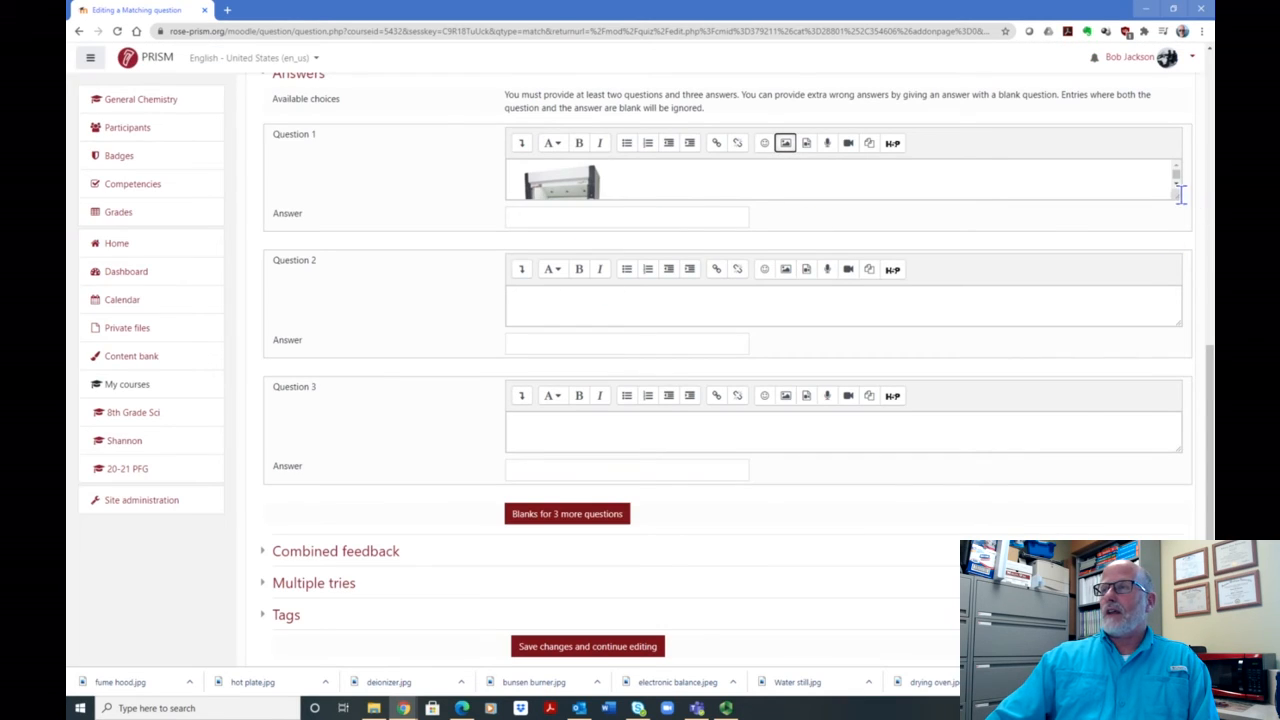
drag(1178, 197, 1180, 262)
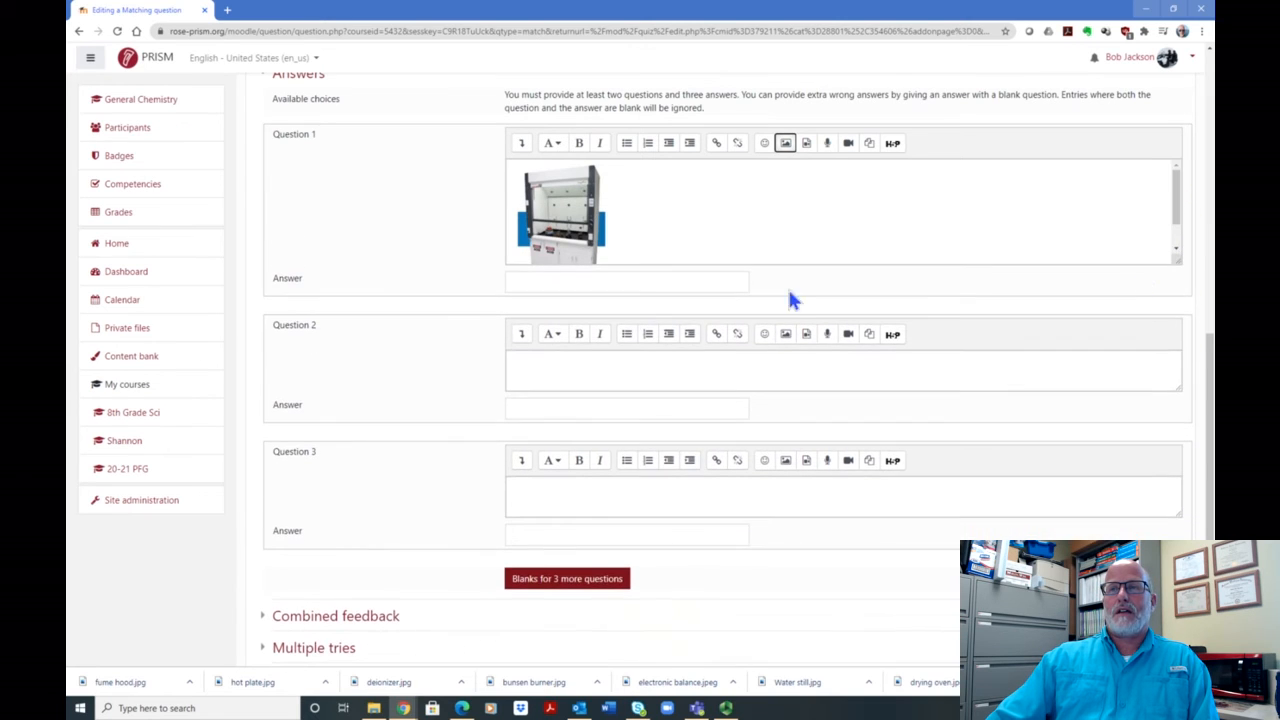
- Enter "Fume hood" as the answer matching the Question 1 image
click(555, 281)
text(Fo)
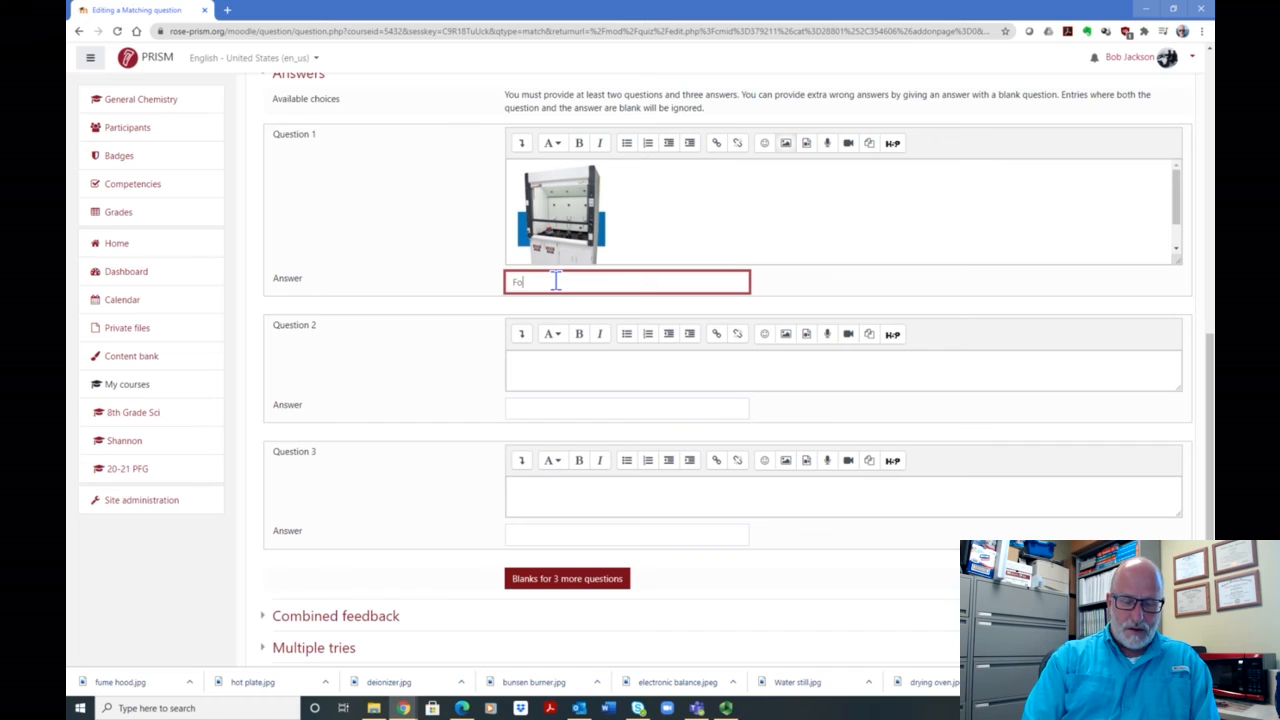
text(me)
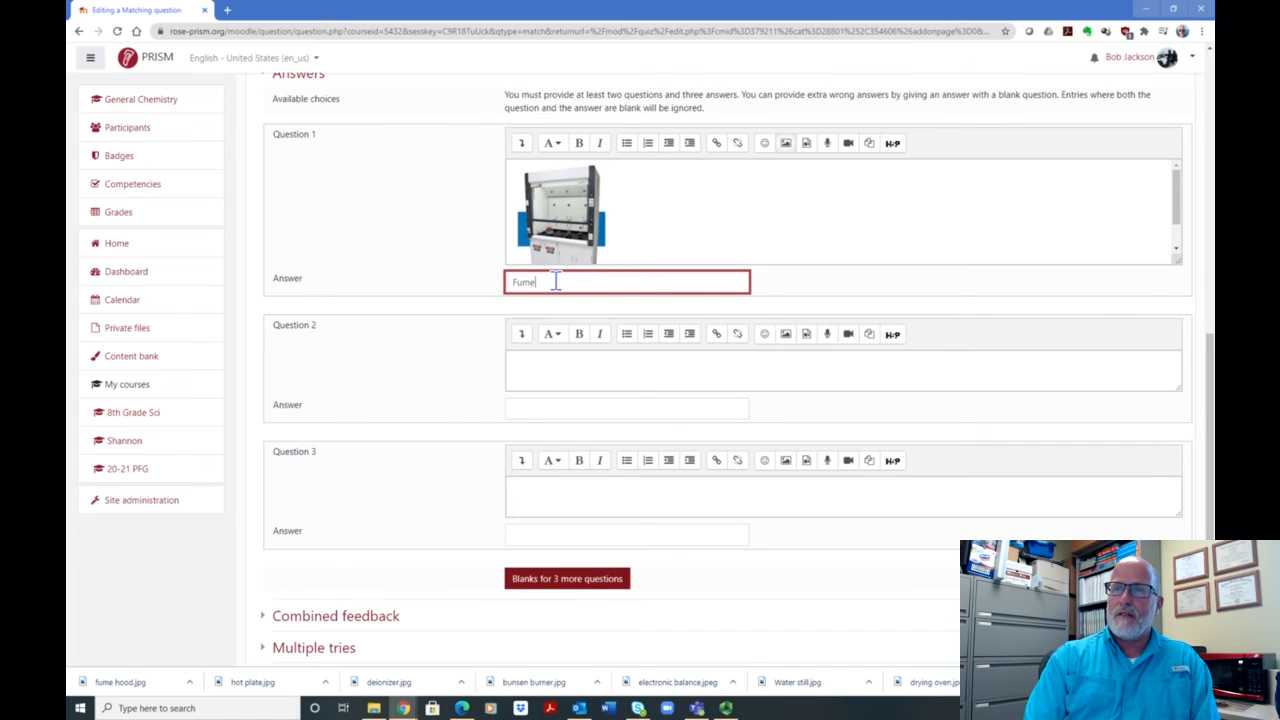
text( hoo)
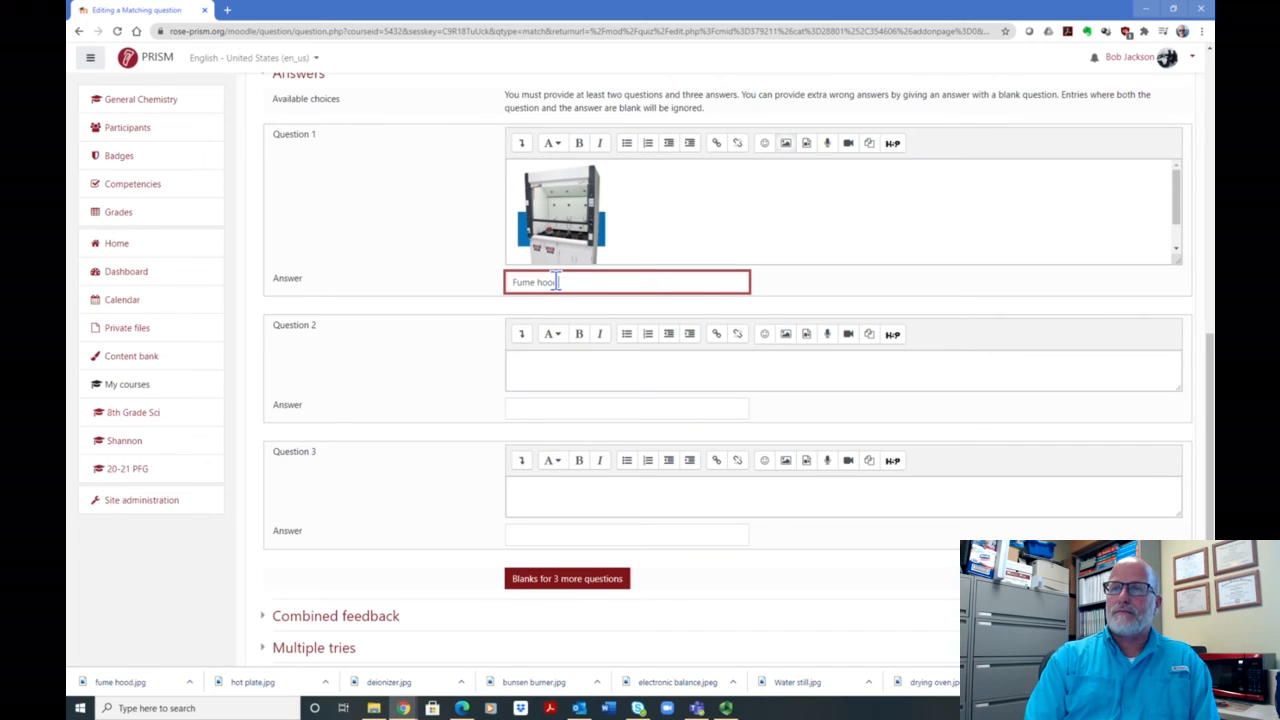
- Finish the Question 1 answer "Fume hood" and upload hot plate.jpg from the Desktop as the image for Question 2
text(d)
scroll(652, 309, down, 1)
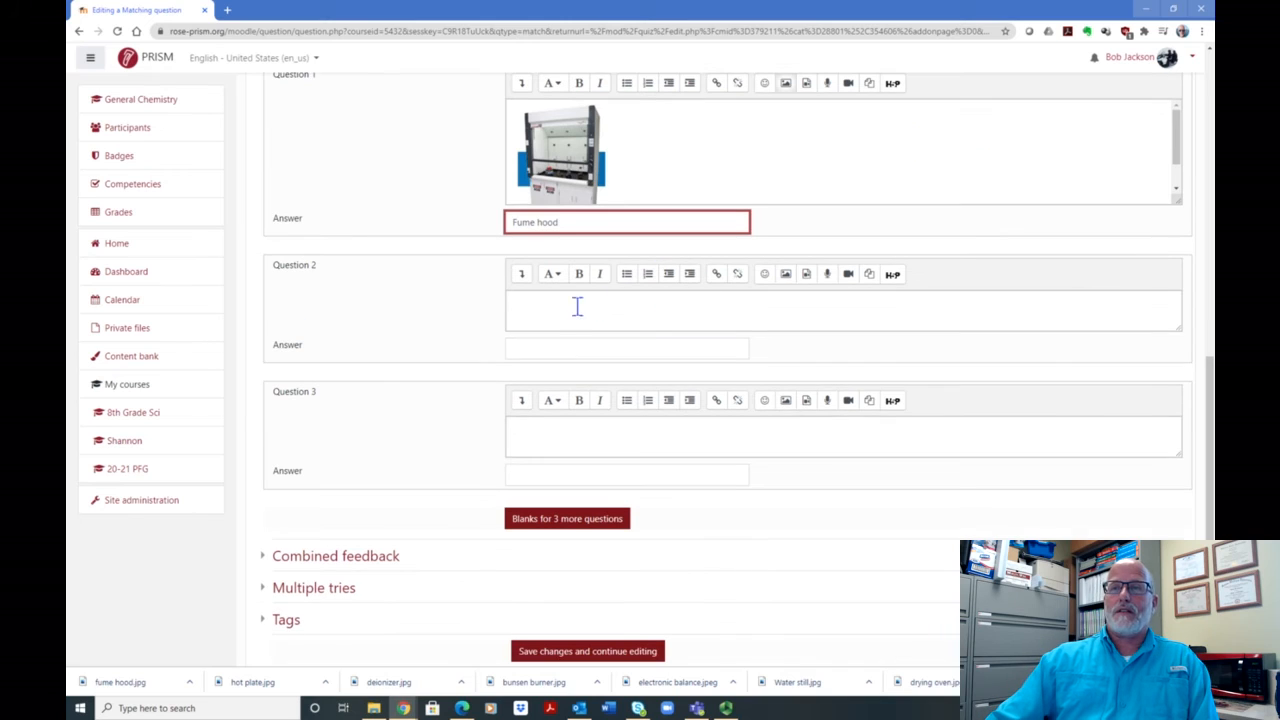
click(549, 304)
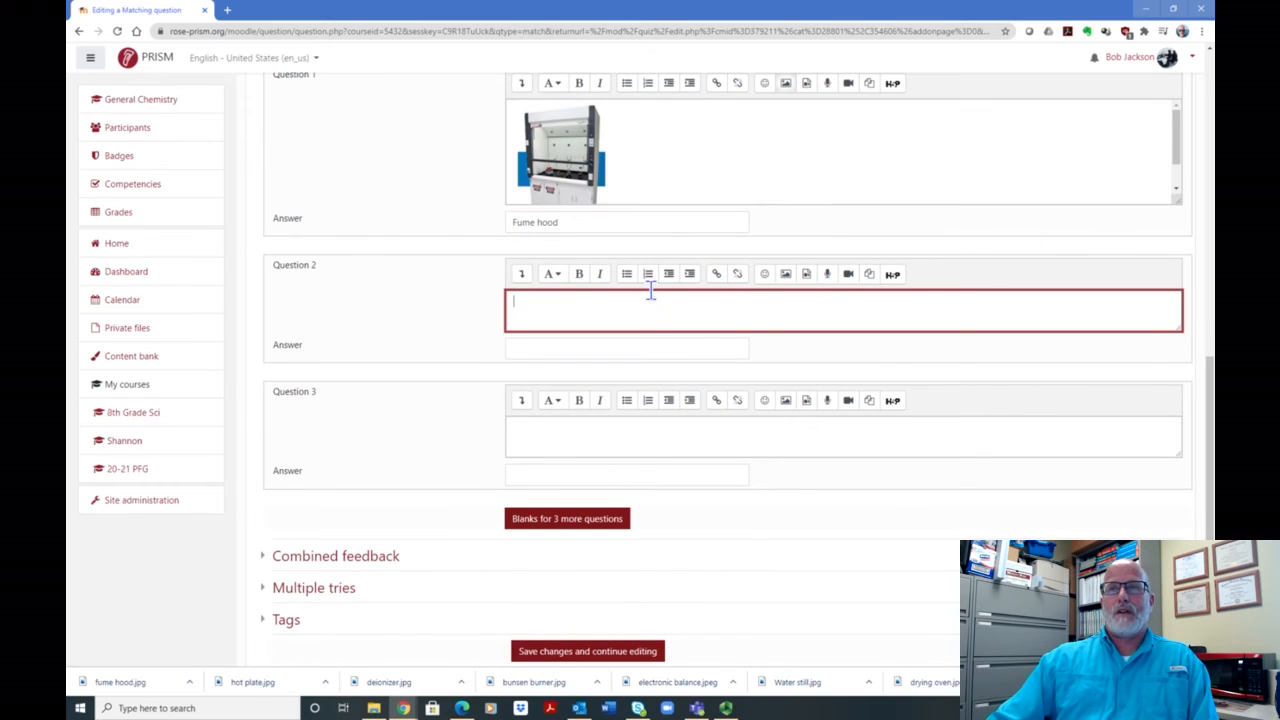
click(786, 276)
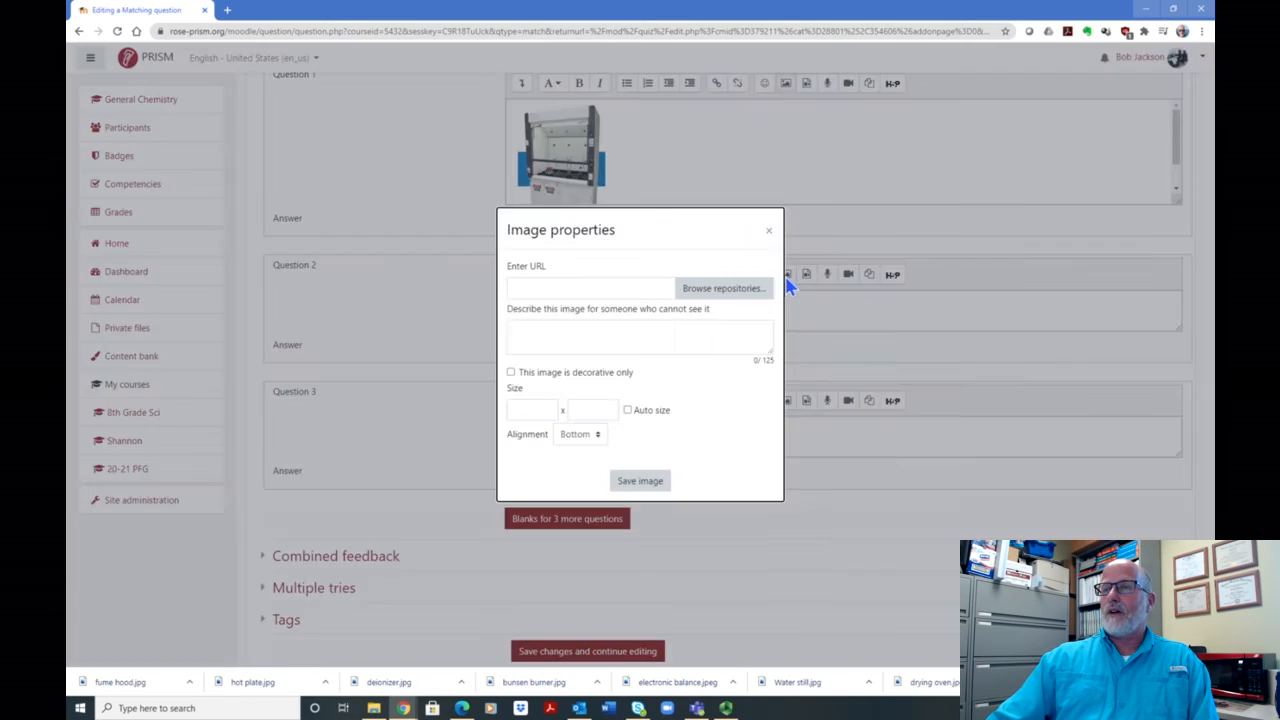
click(706, 292)
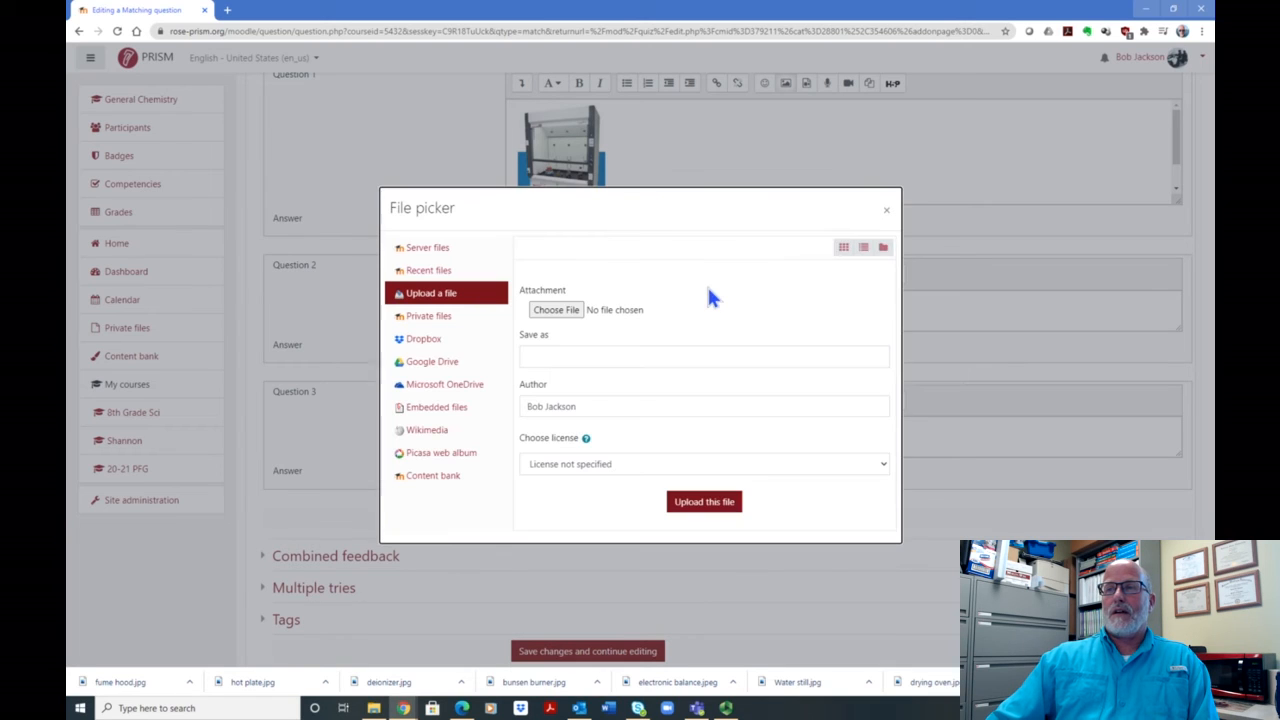
click(561, 311)
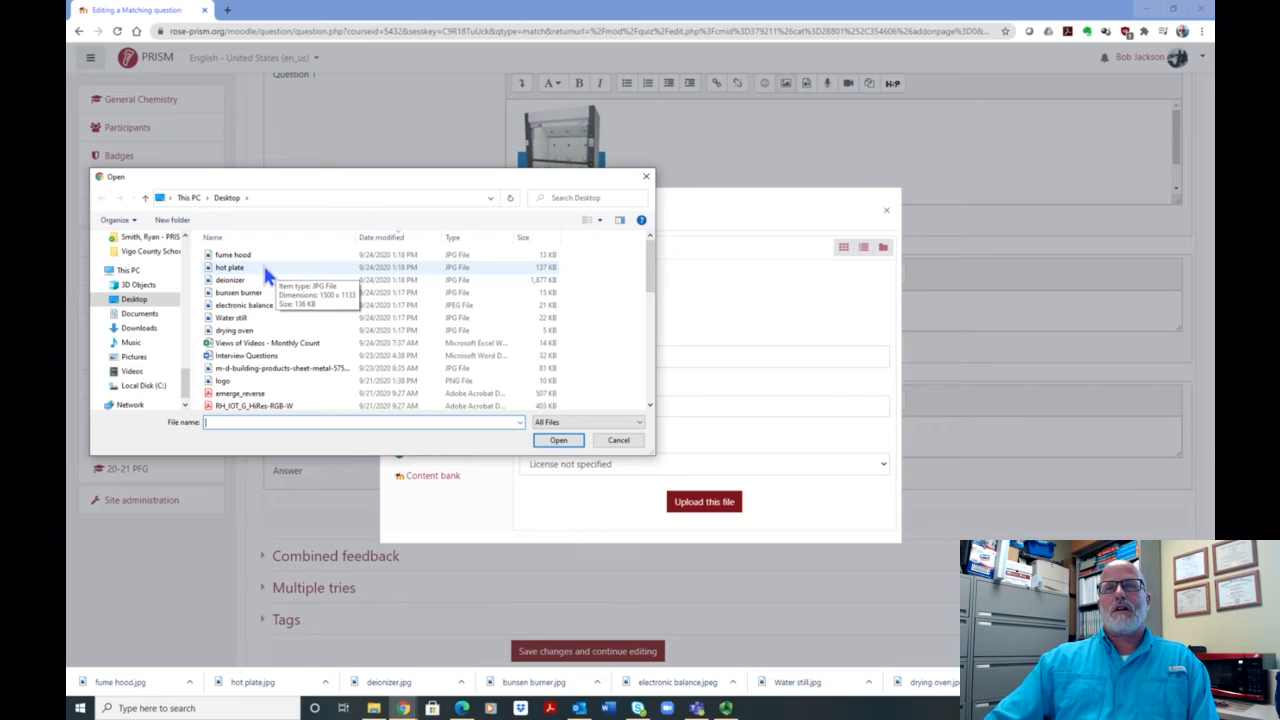
double_click(263, 265)
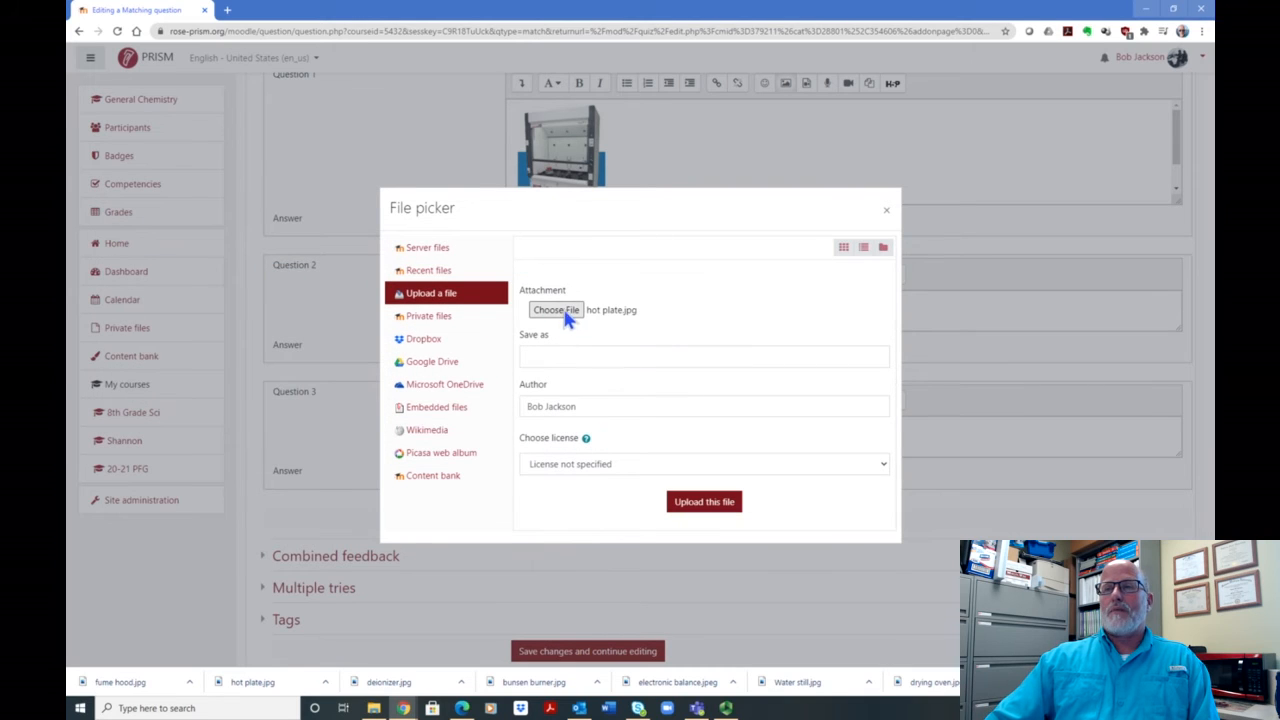
click(717, 505)
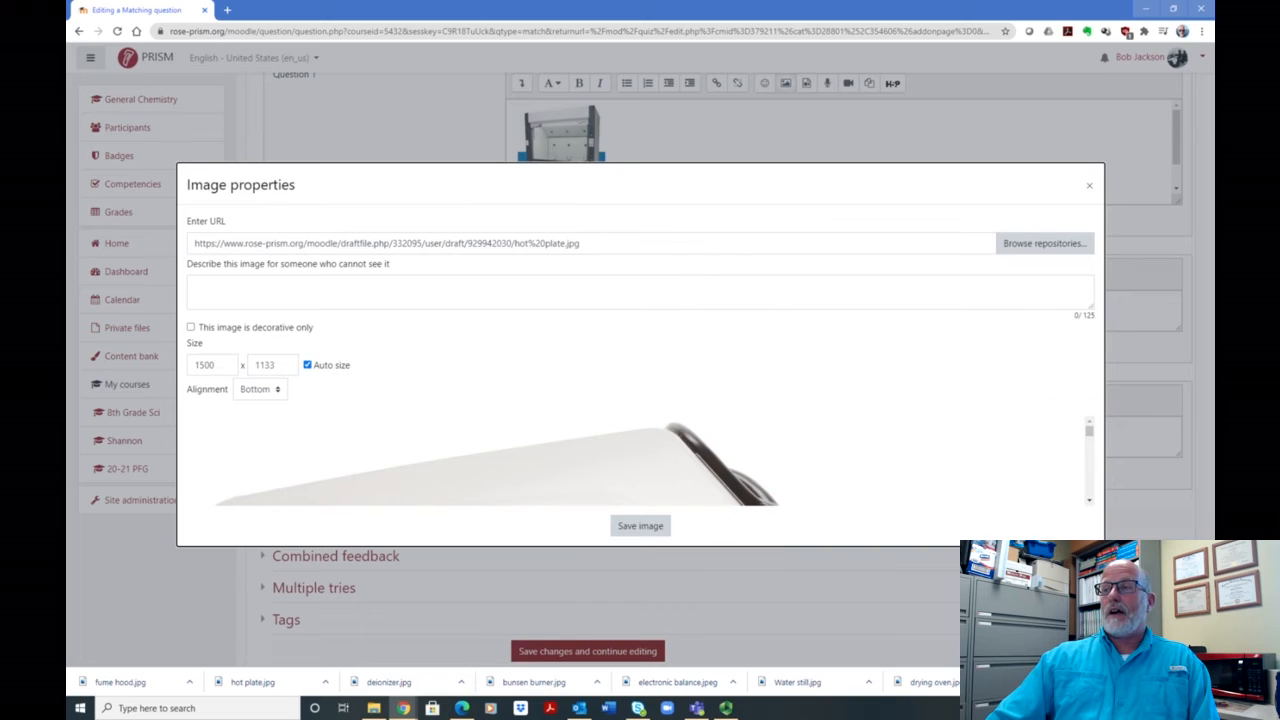
- Set the hot plate image's width to 150, keeping Auto size on so the height scales with it
key(ctrl+a)
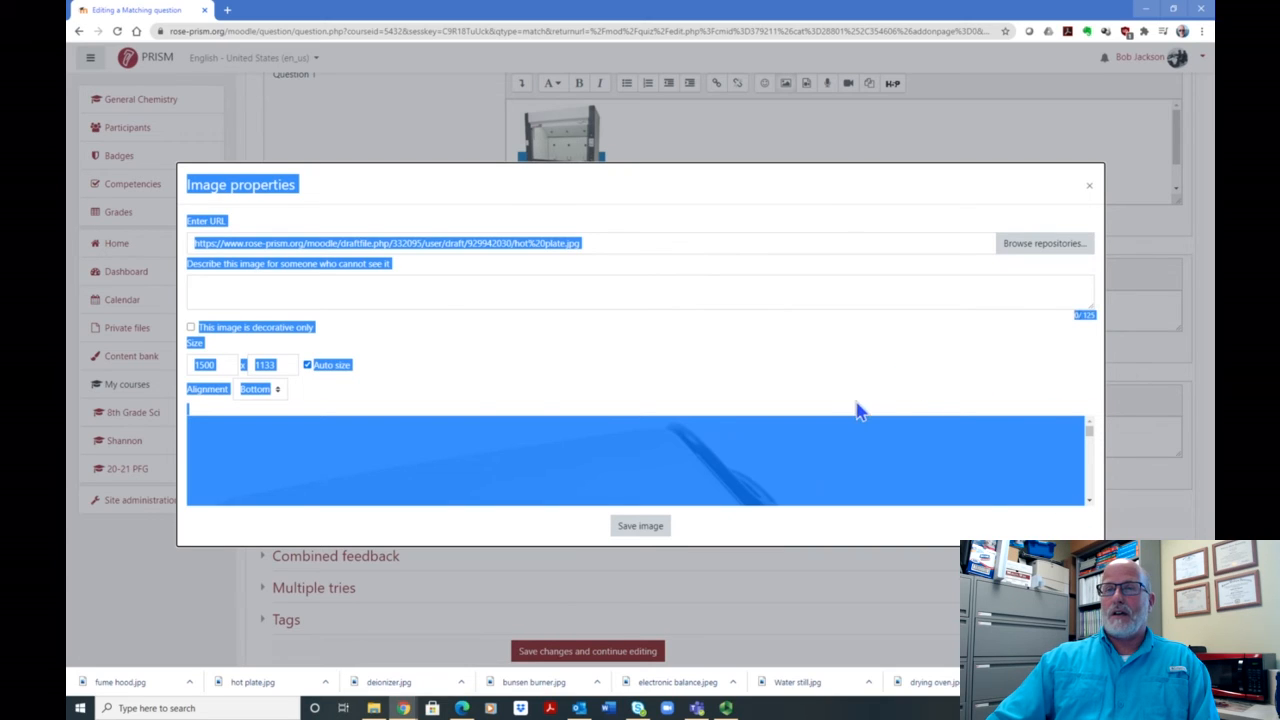
click(801, 341)
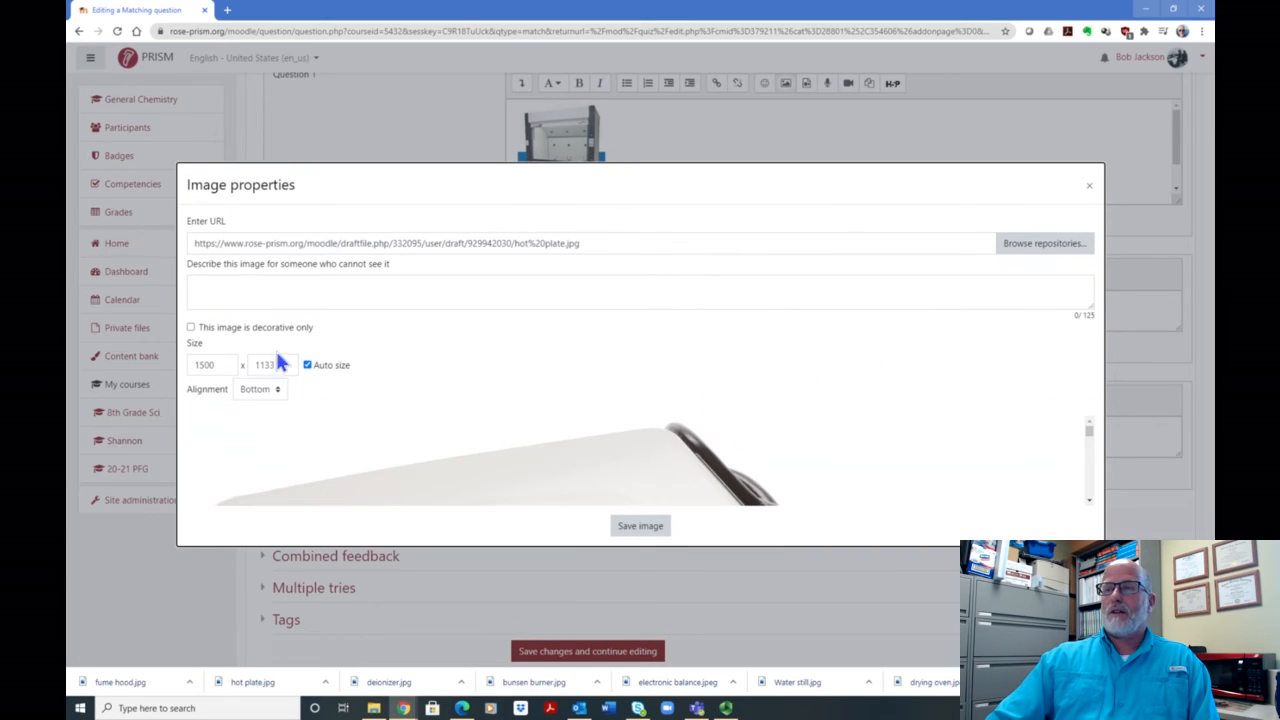
drag(226, 364, 185, 359)
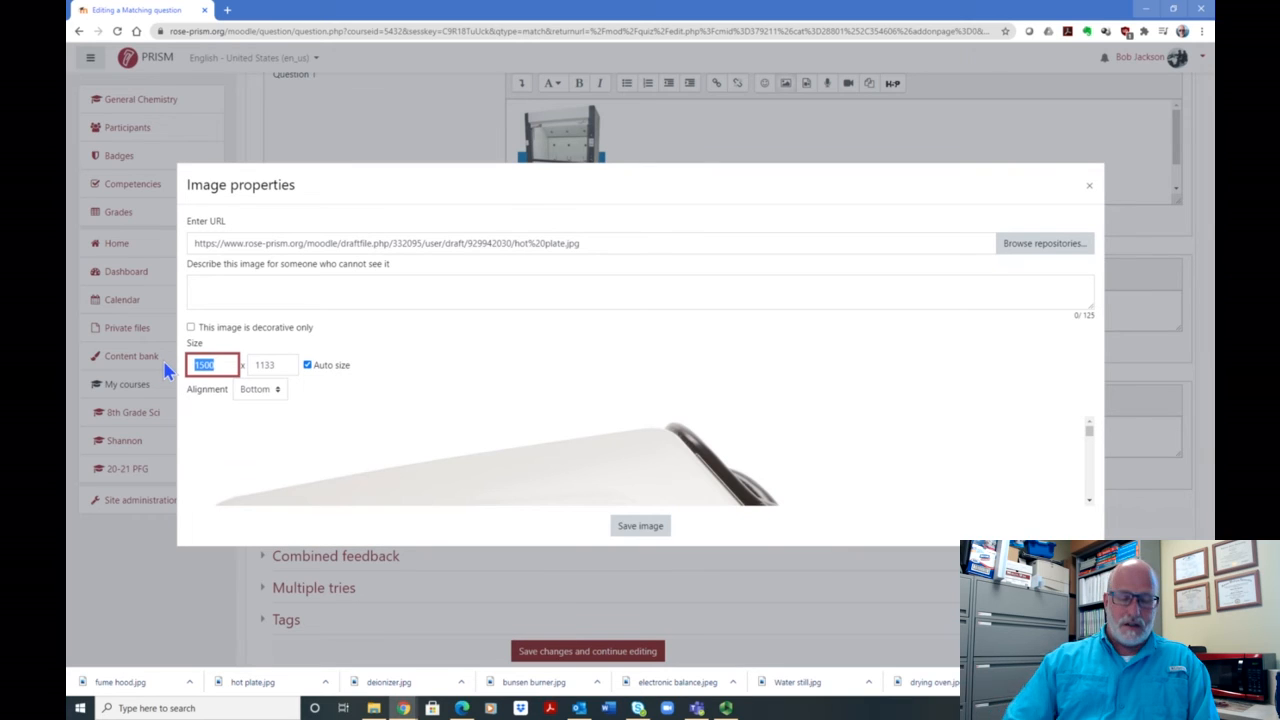
text(150)
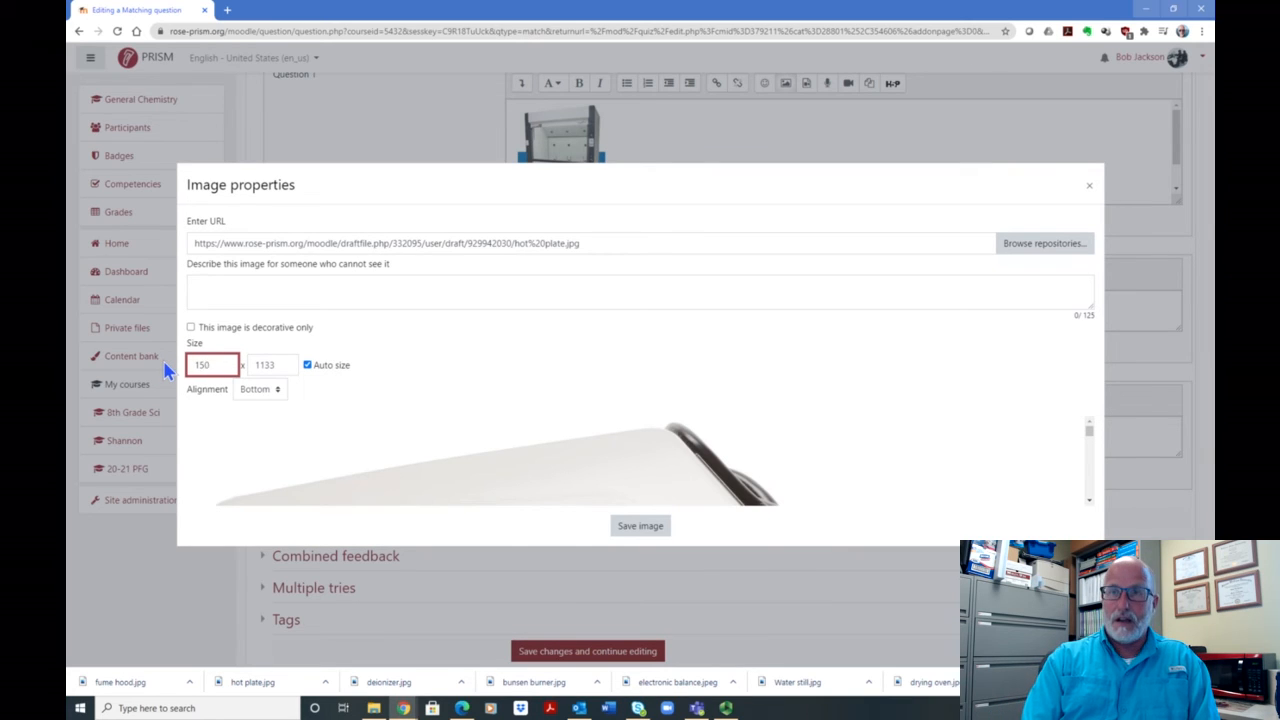
key(Tab)
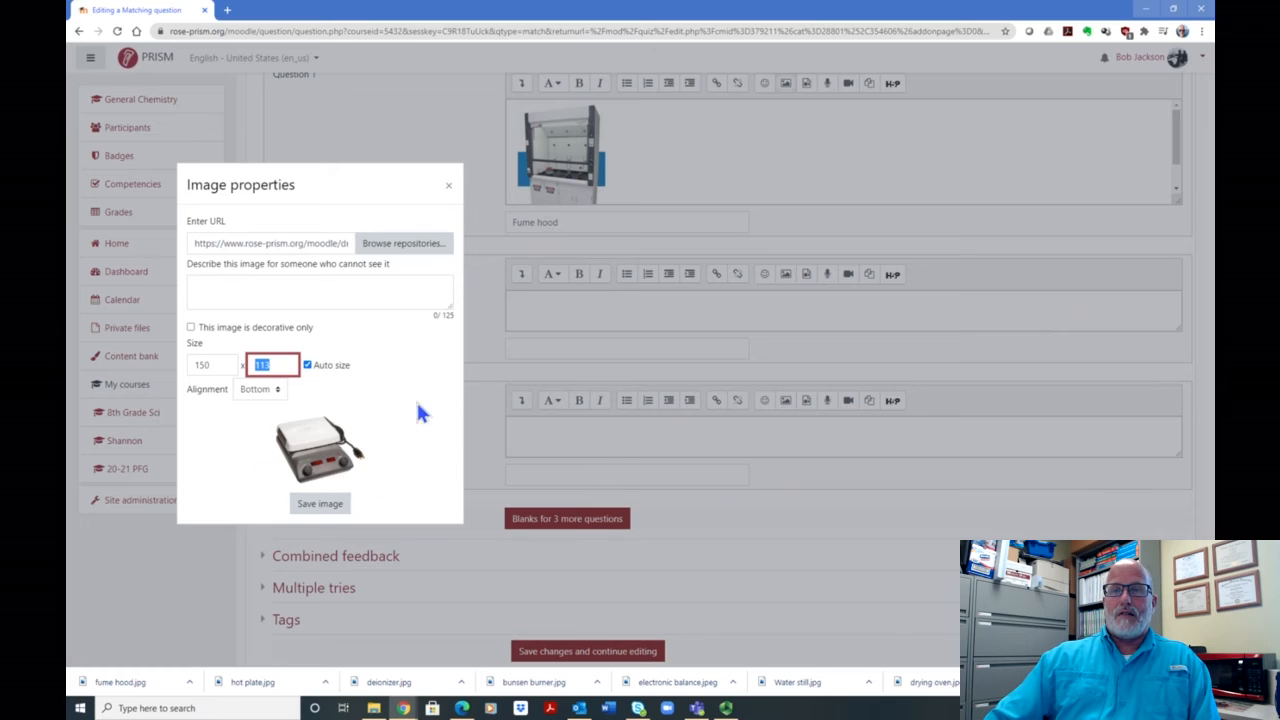
- Describe the image as "hot plate" and save it into Question 2
click(322, 505)
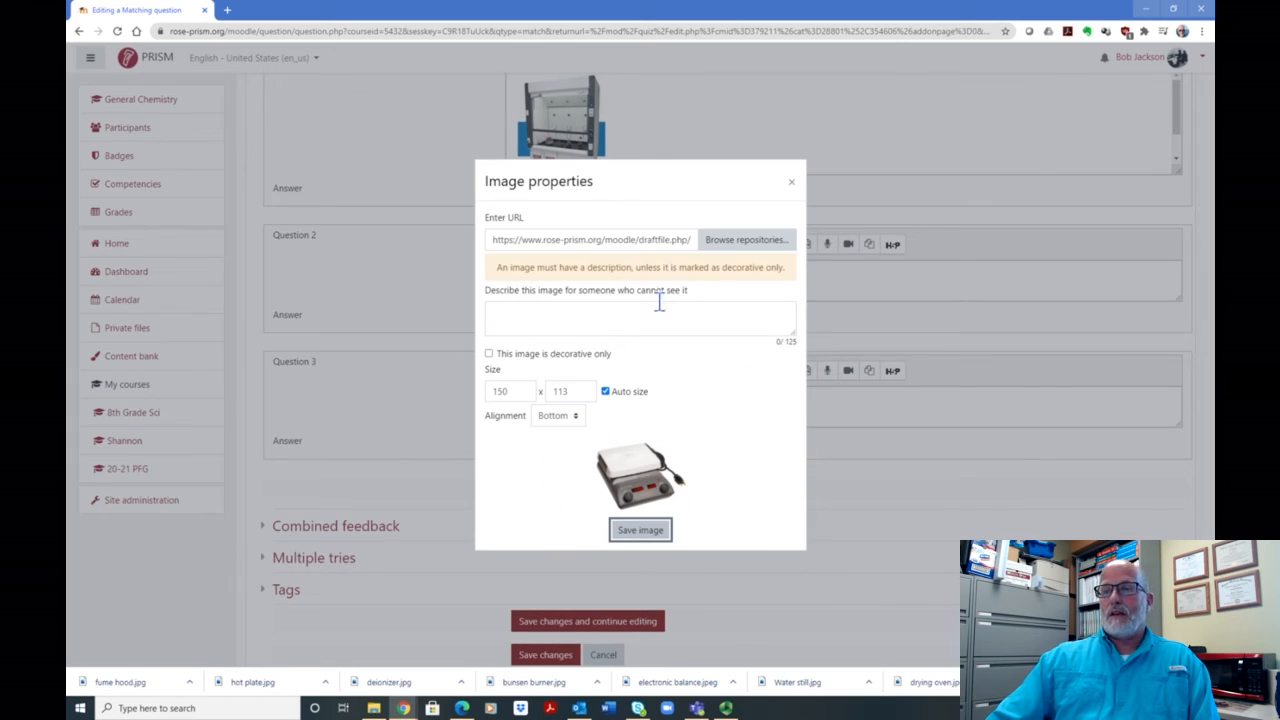
click(552, 318)
text(hot plate)
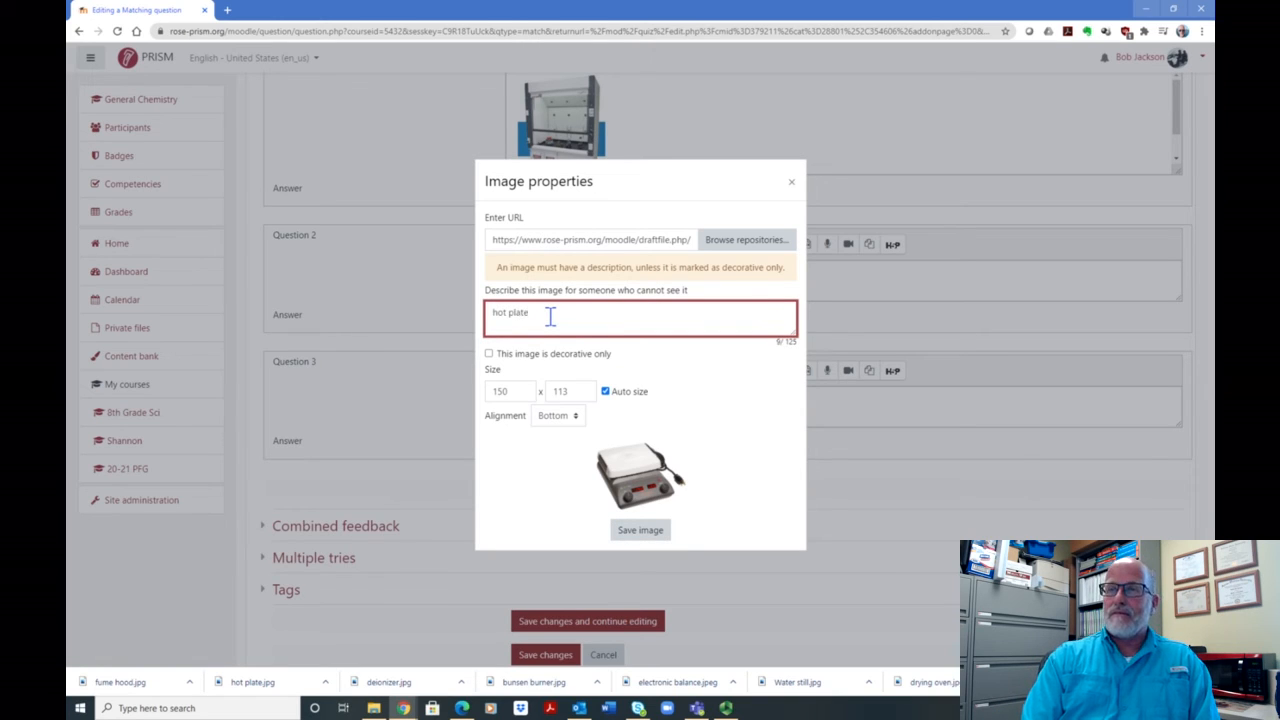
click(652, 530)
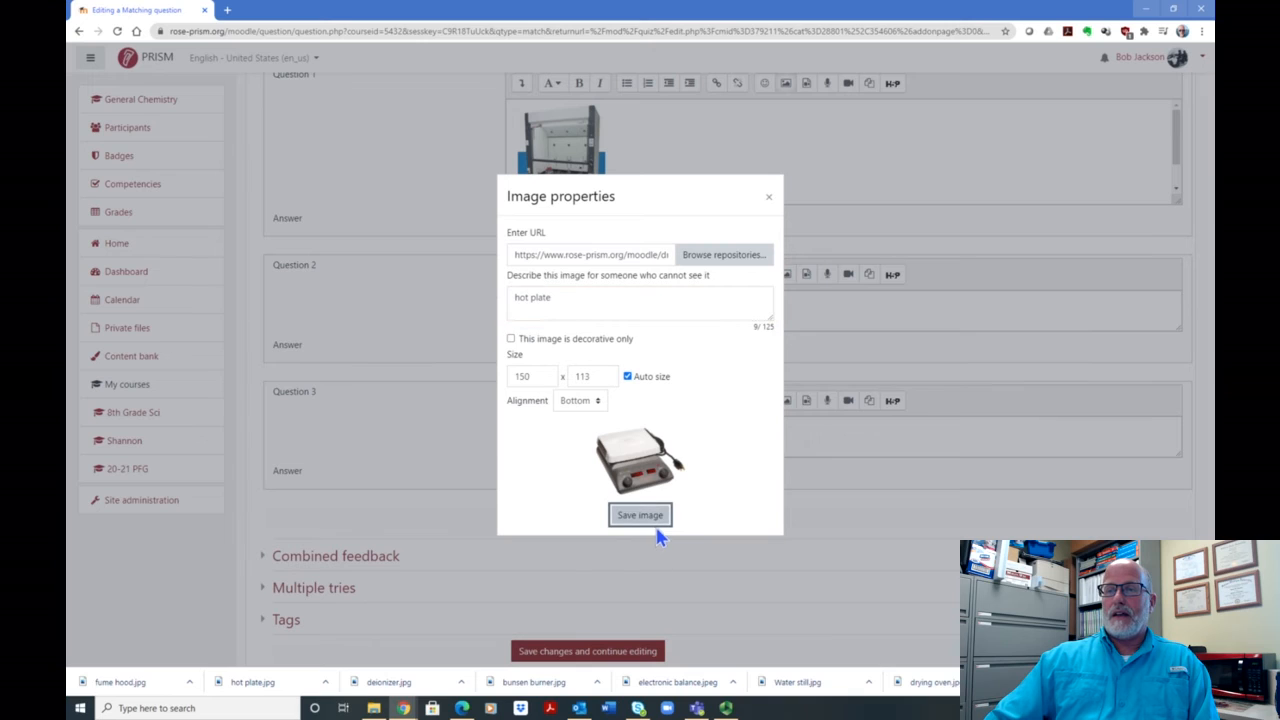
click(642, 517)
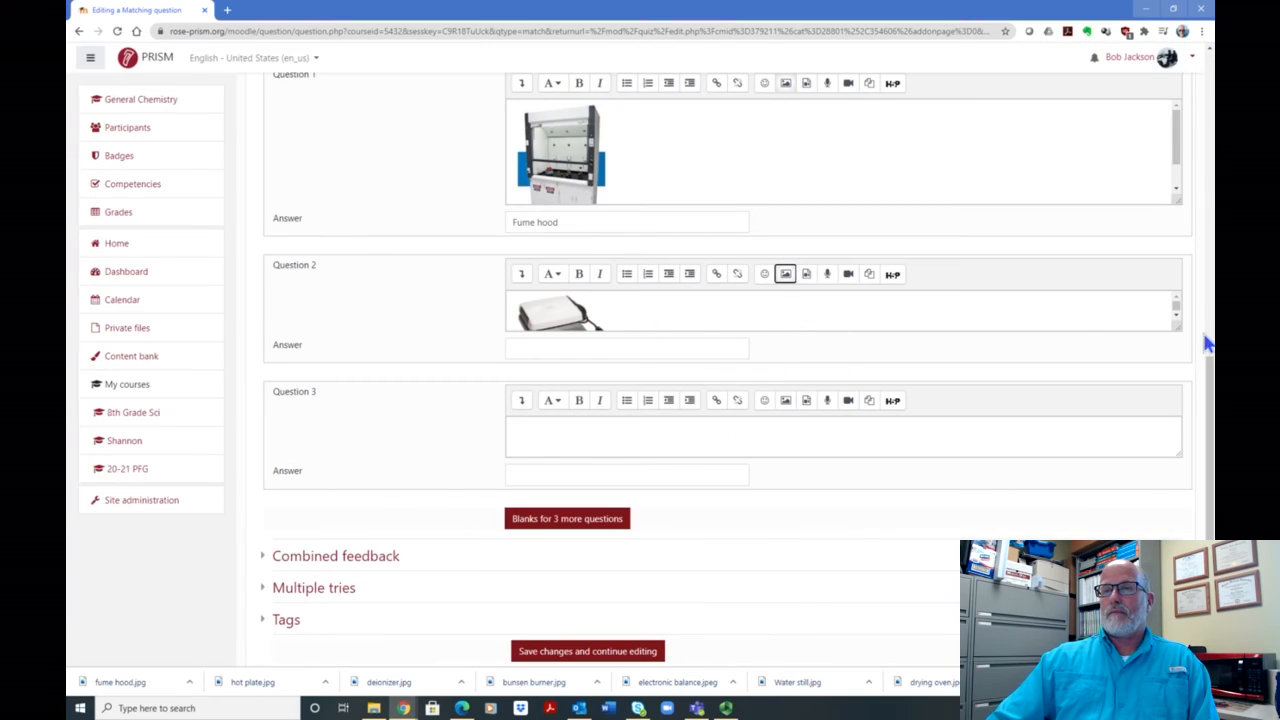
- Enlarge the Question 2 text box to show the whole picture and enter "hot plate" as its matching answer
drag(1178, 327, 1146, 423)
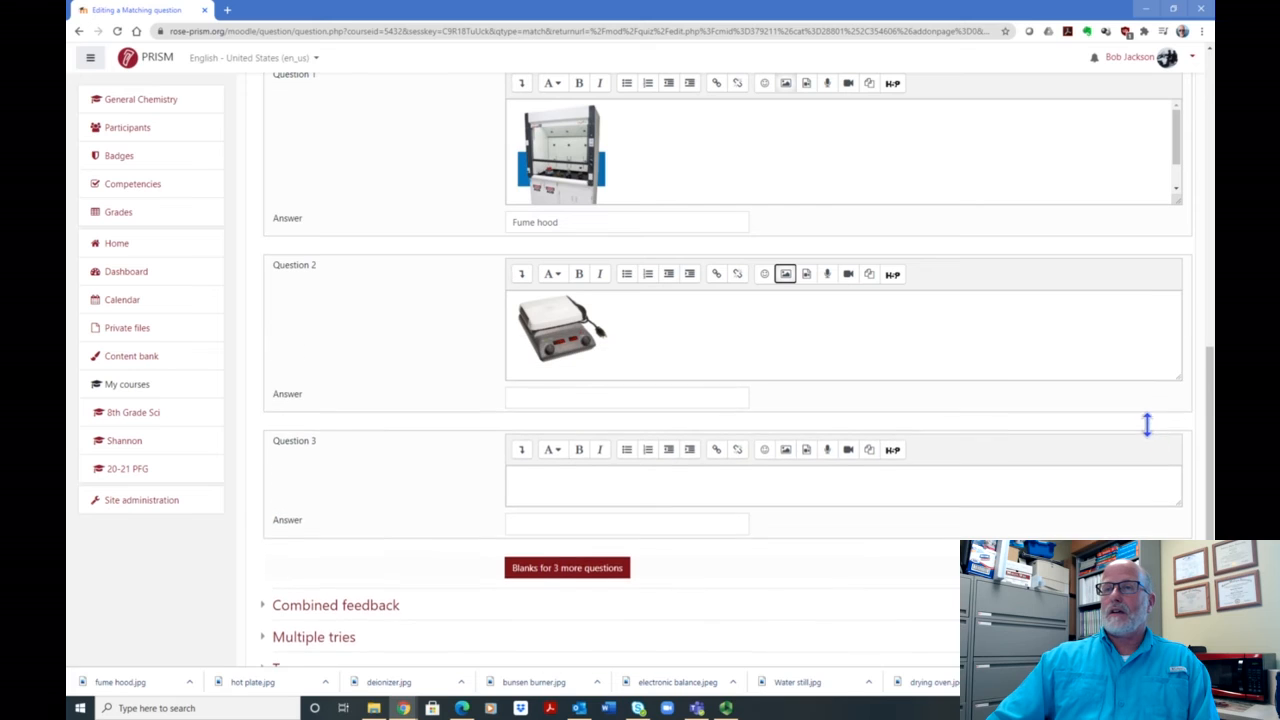
click(525, 442)
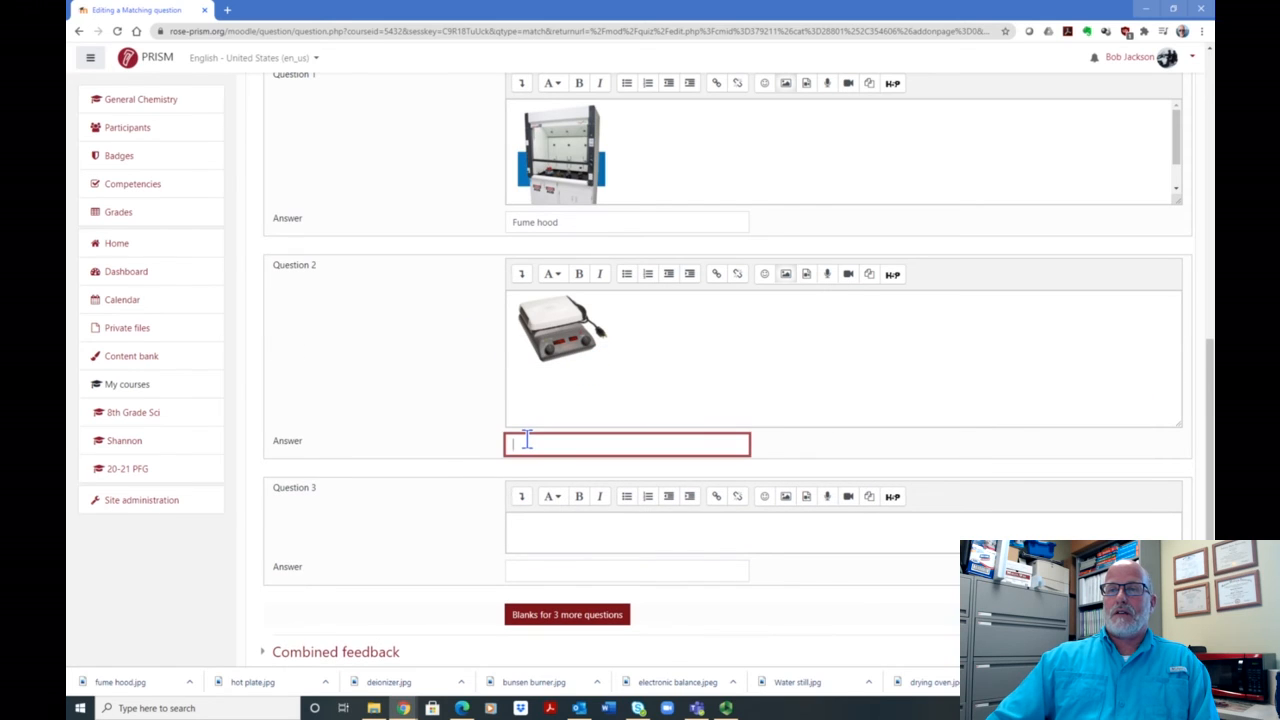
text(hot plate)
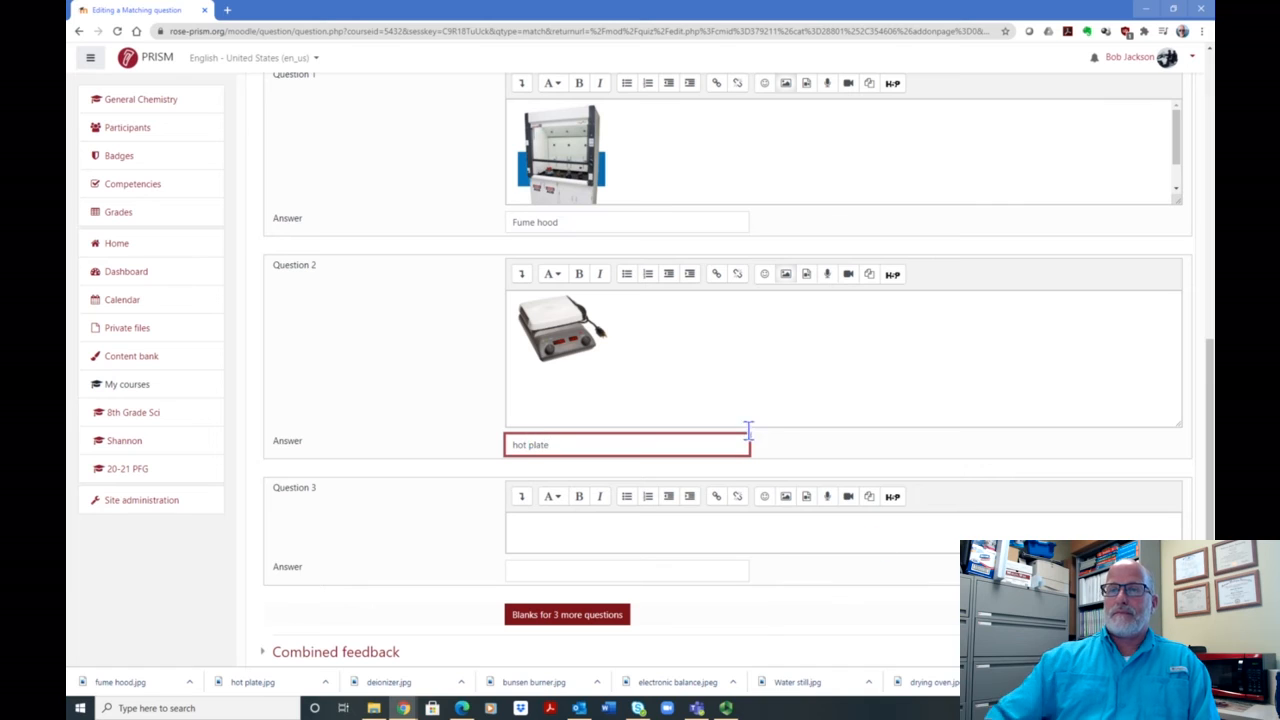
- Upload bunsen burner.jpg from the Desktop as the image for Question 3
scroll(1100, 306, down, 1)
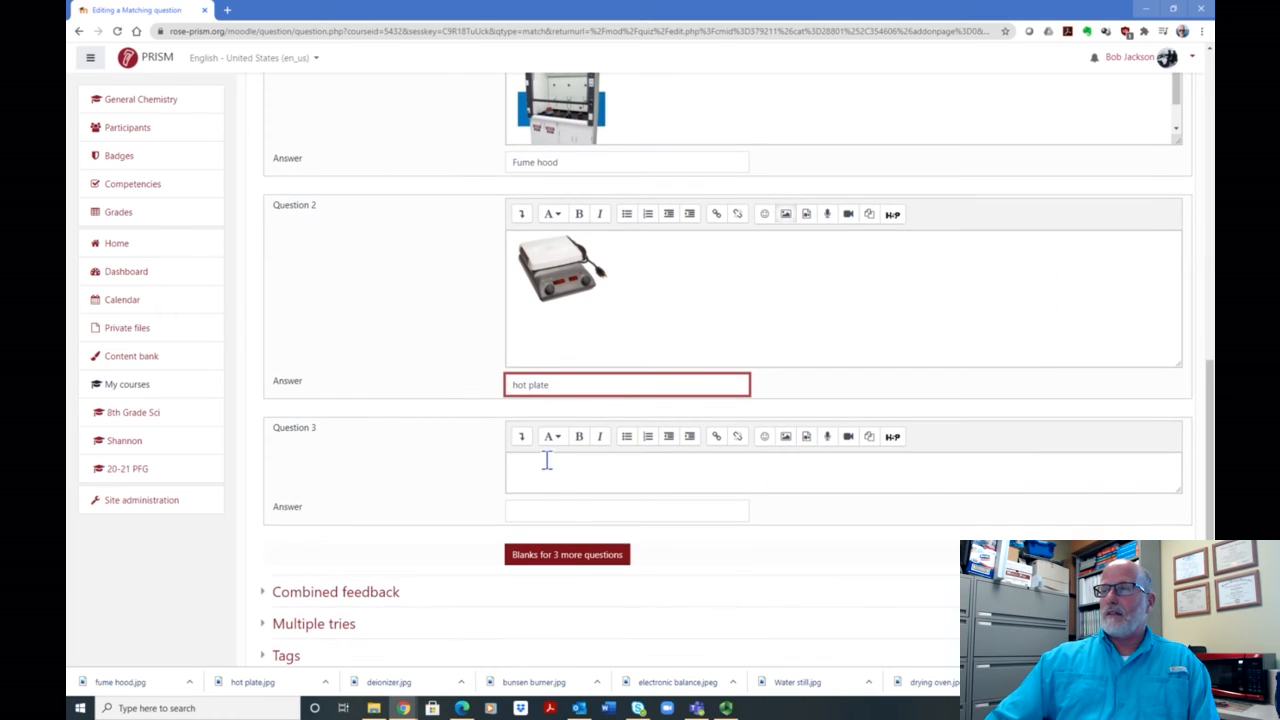
click(588, 468)
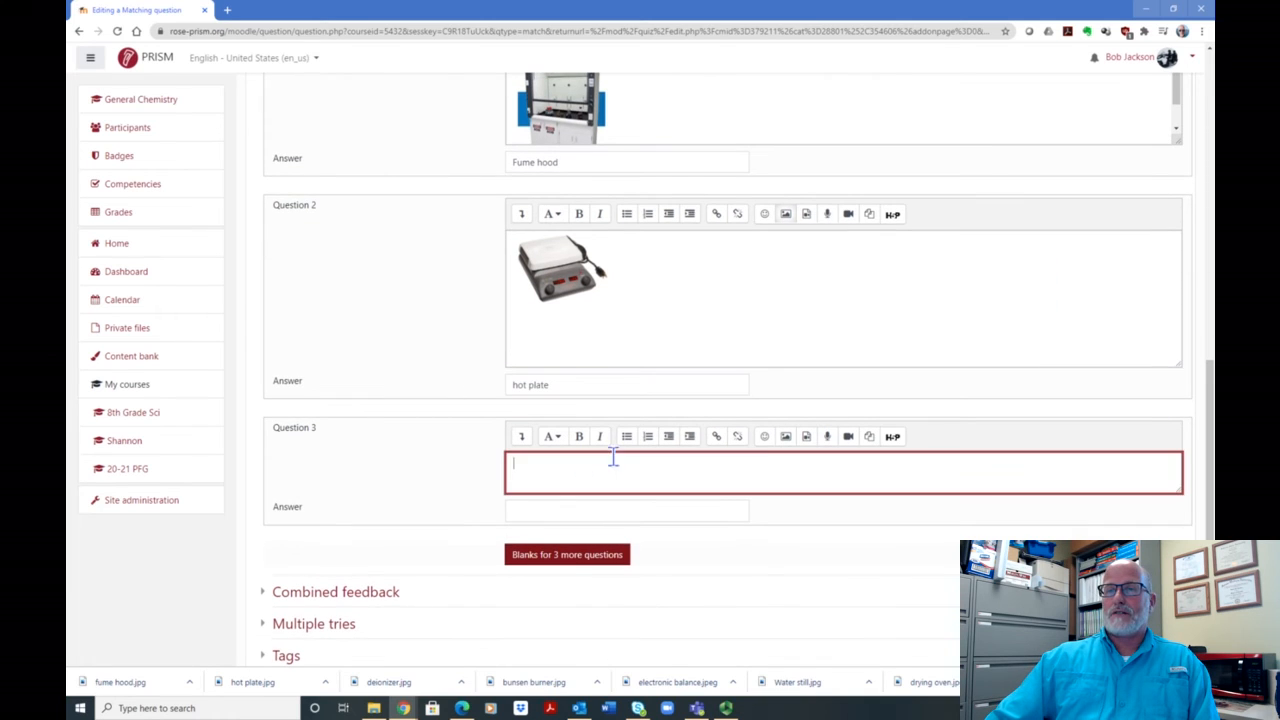
click(785, 436)
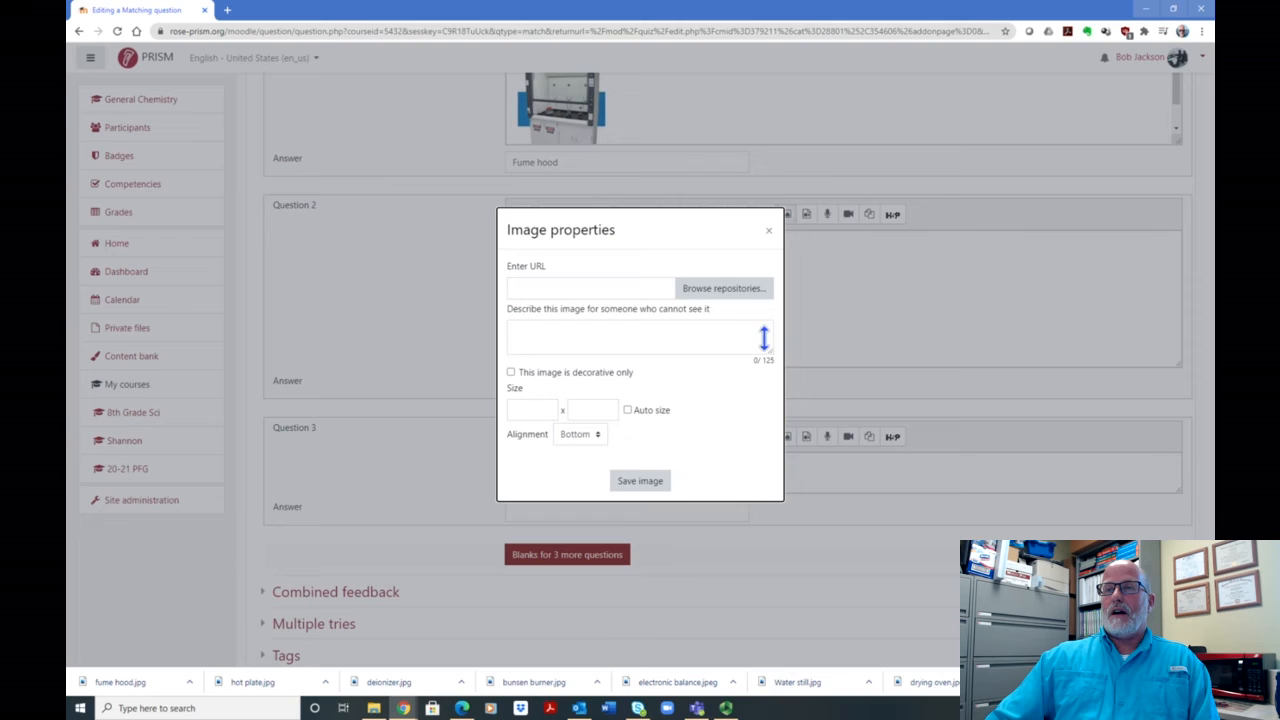
click(720, 290)
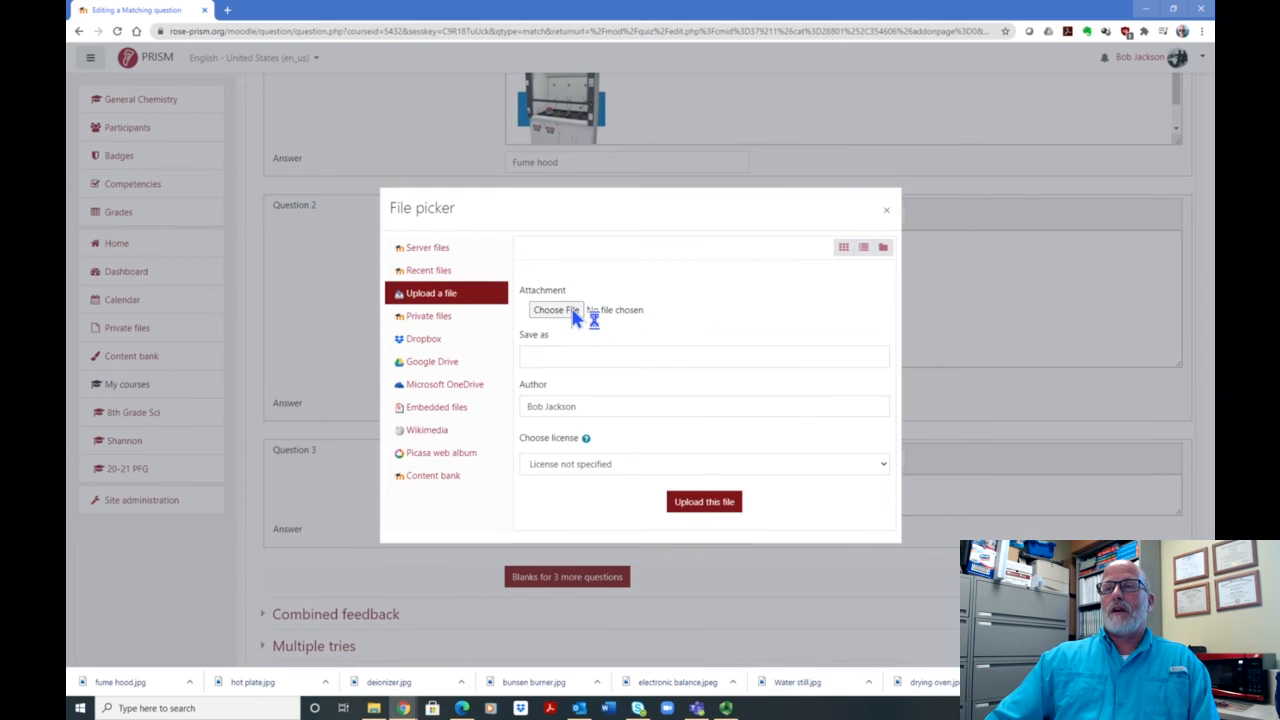
click(578, 314)
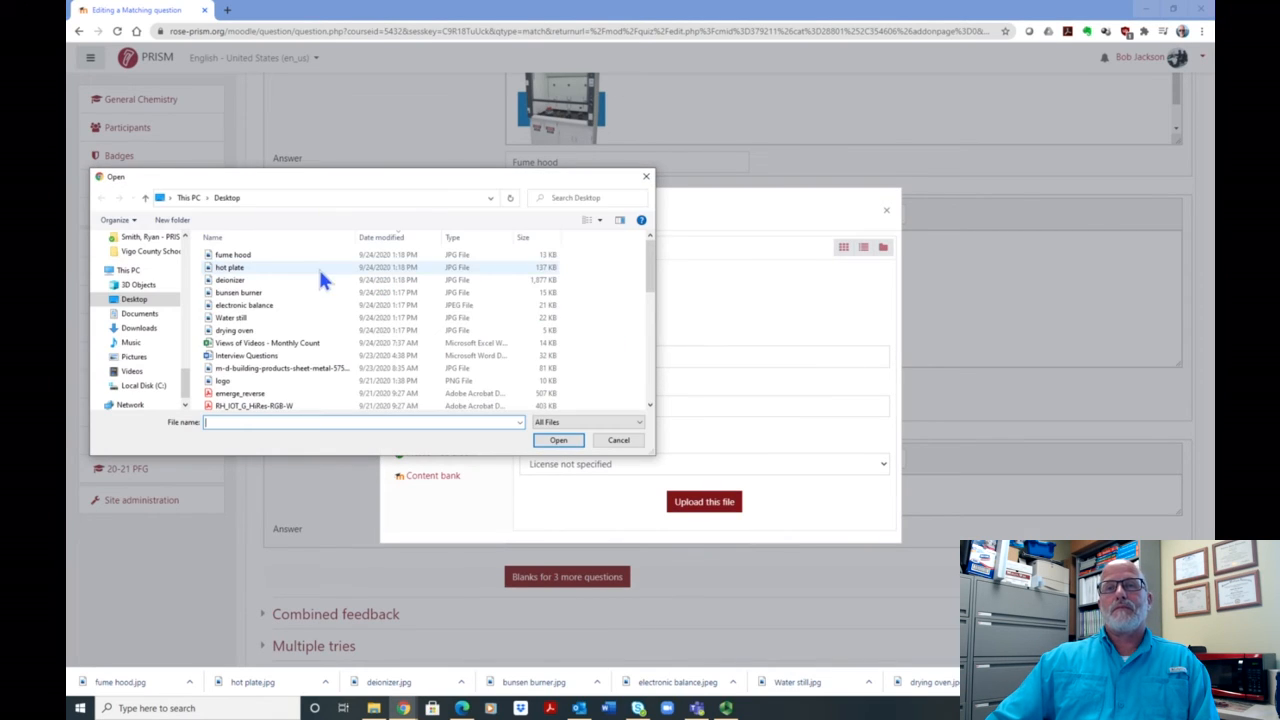
double_click(269, 291)
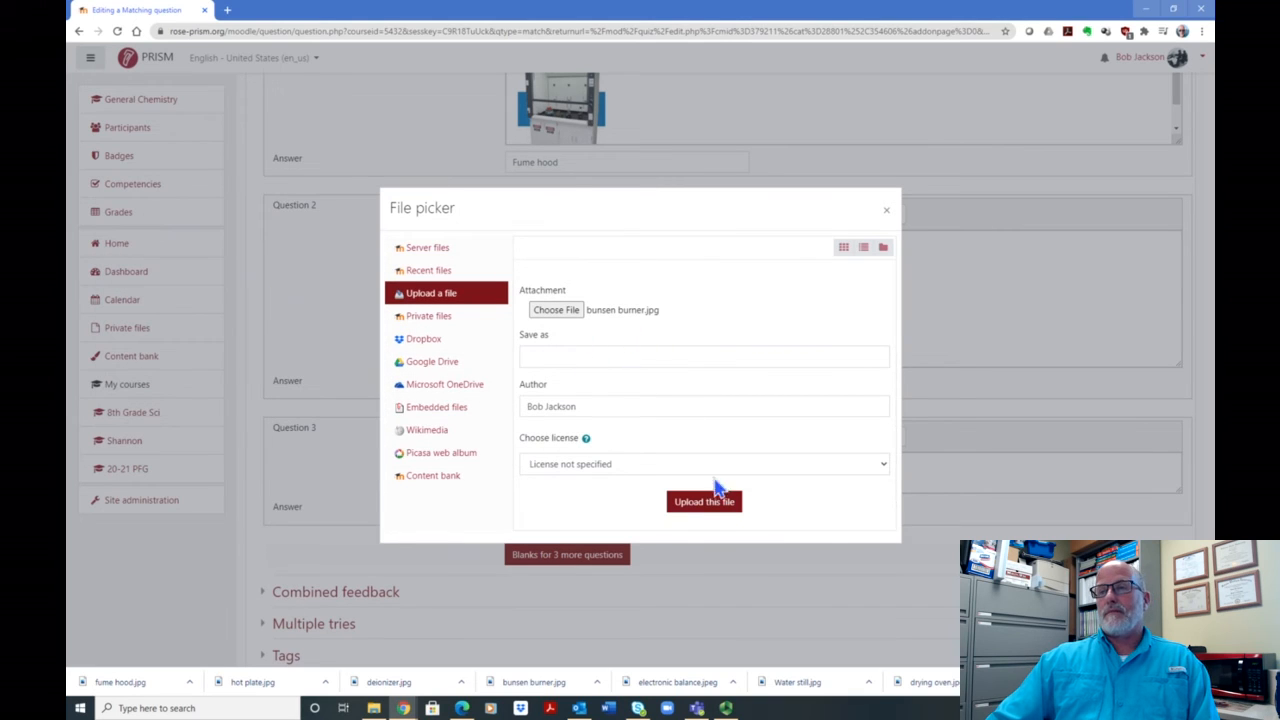
click(705, 508)
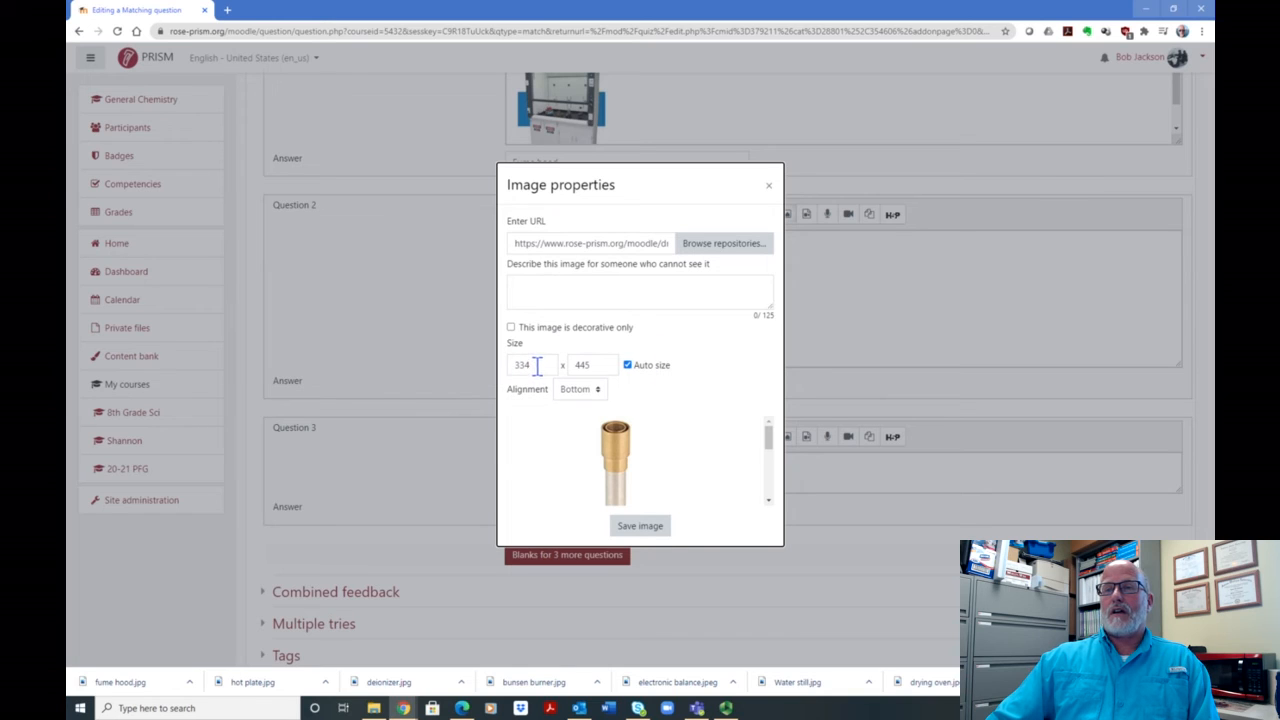
- Describe the image as "Bunsen burner" and save it into Question 3 at its original size
click(548, 287)
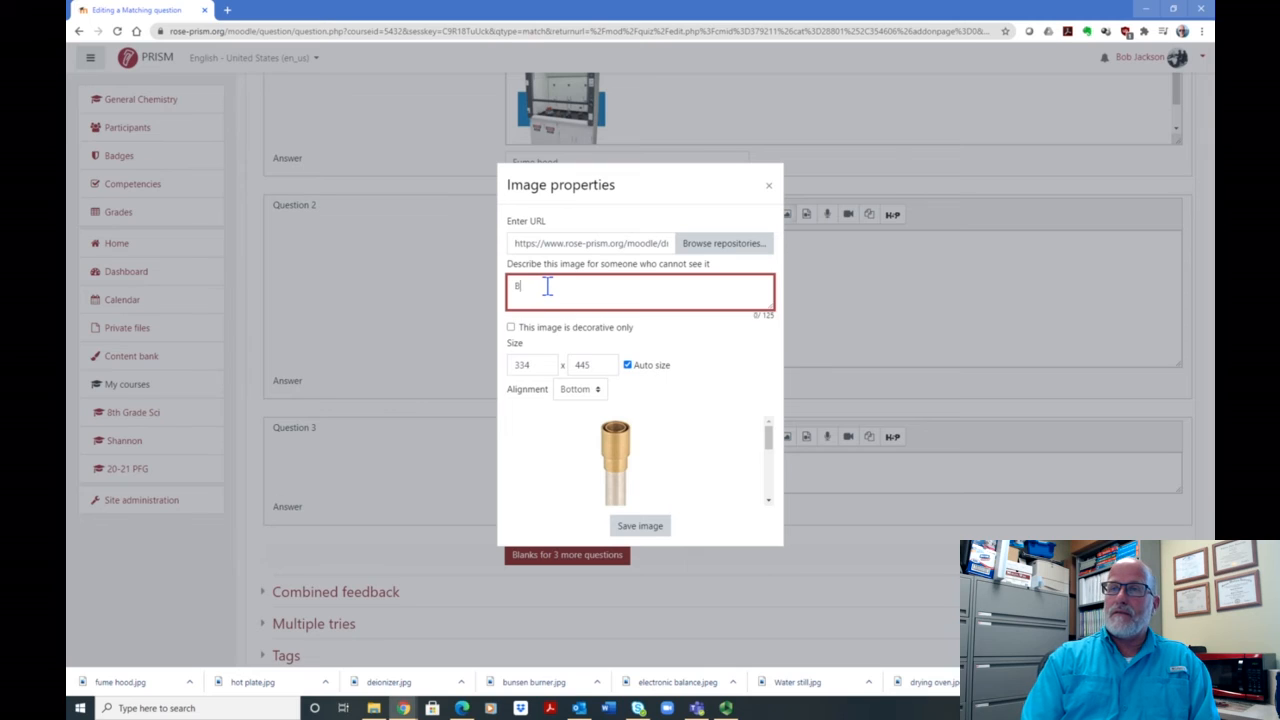
text(unsen burner)
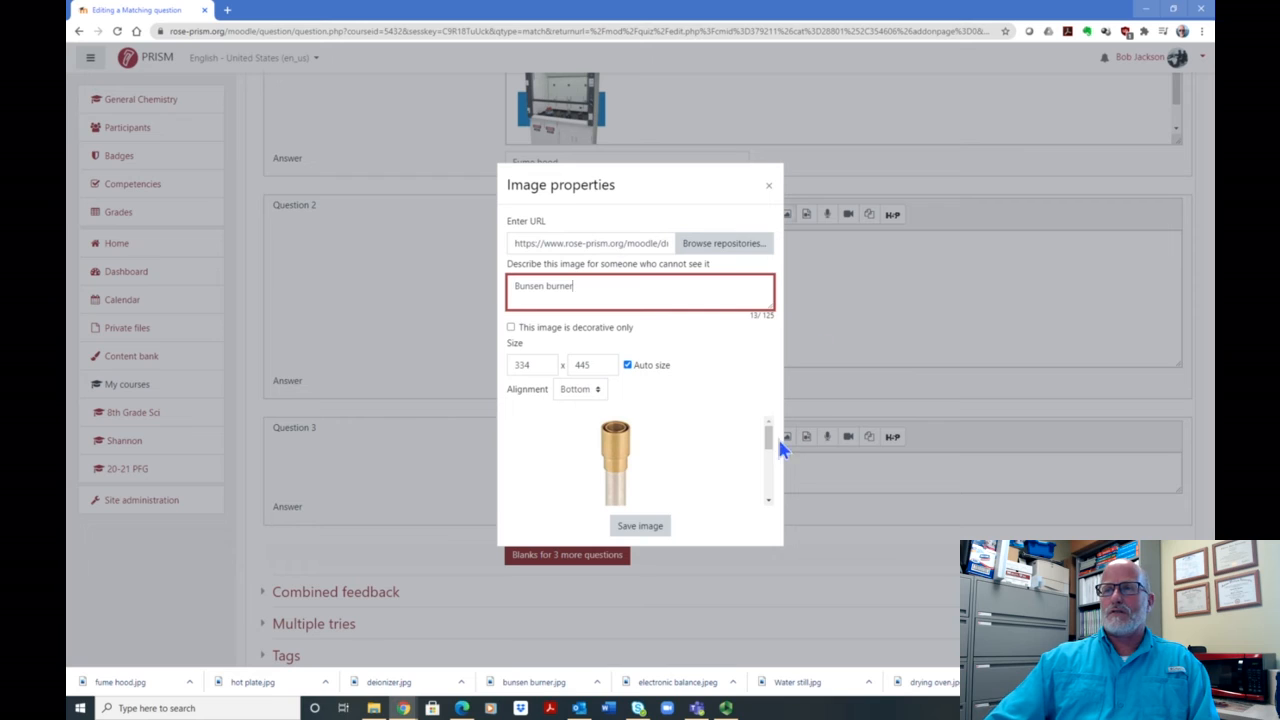
click(649, 530)
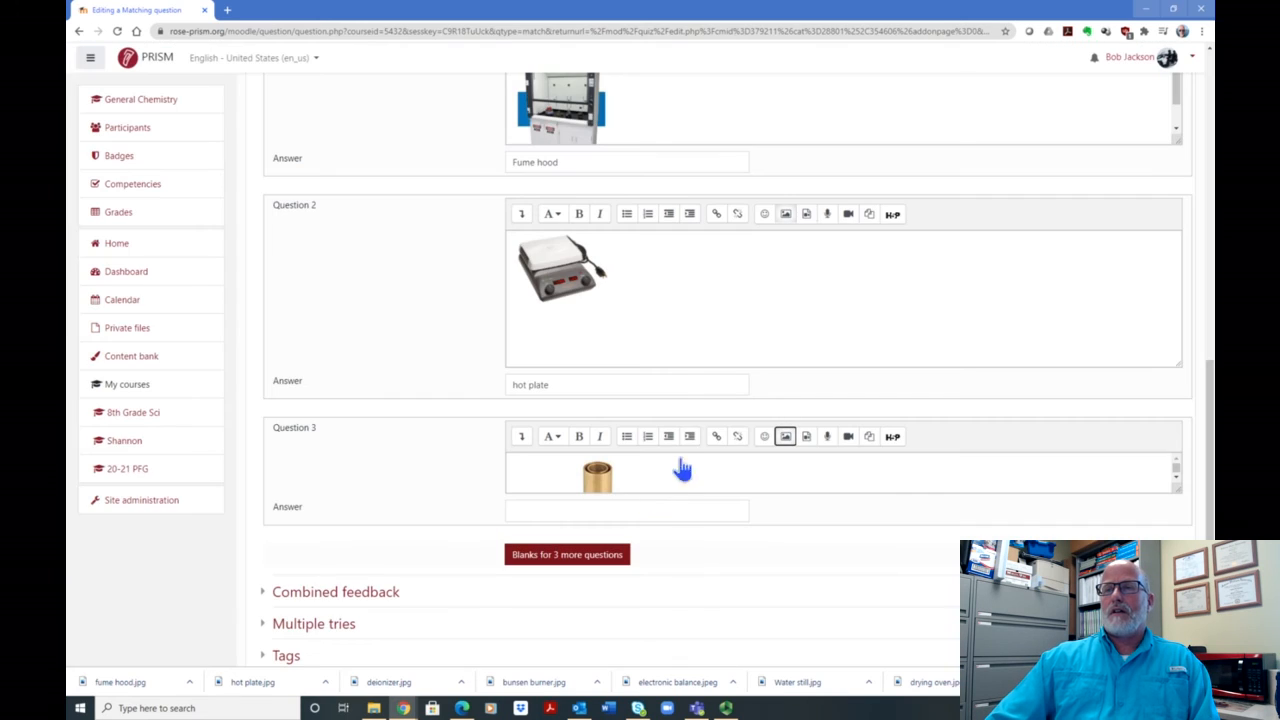
- Enter "Bunsen burner" as the answer matching the Question 3 image
scroll(711, 374, down, 2)
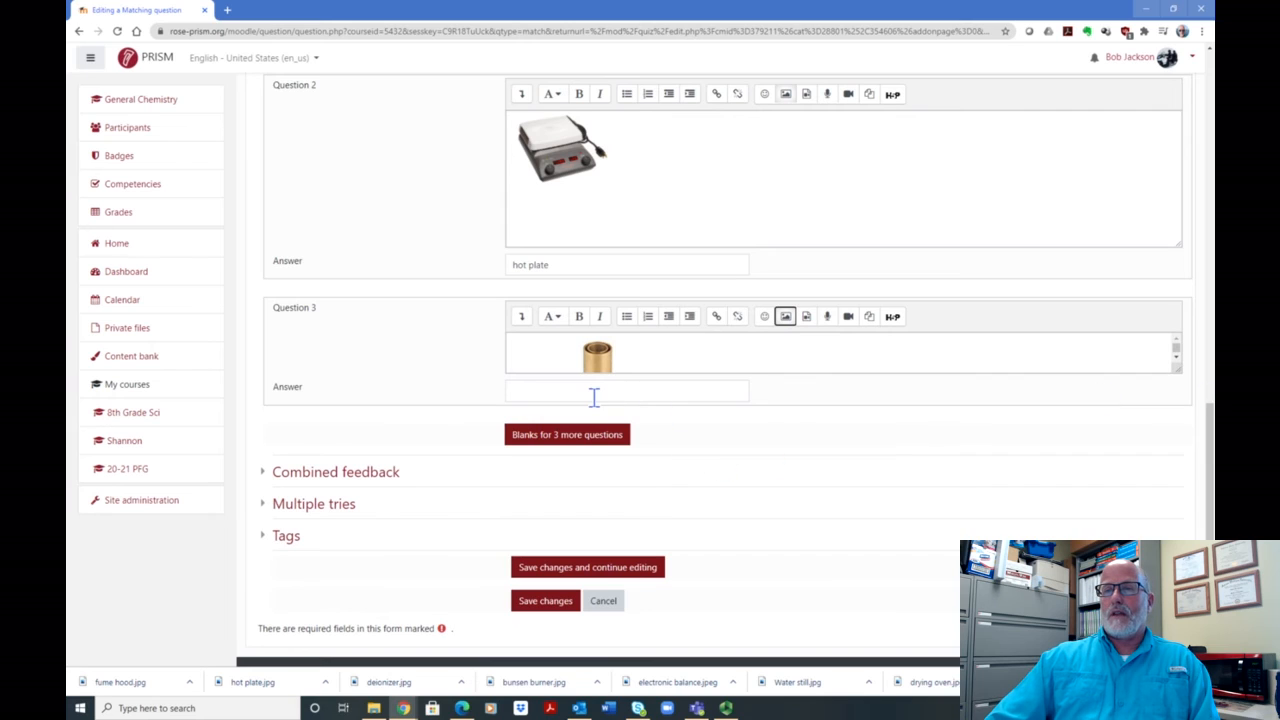
click(594, 397)
text(Bunsen burner)
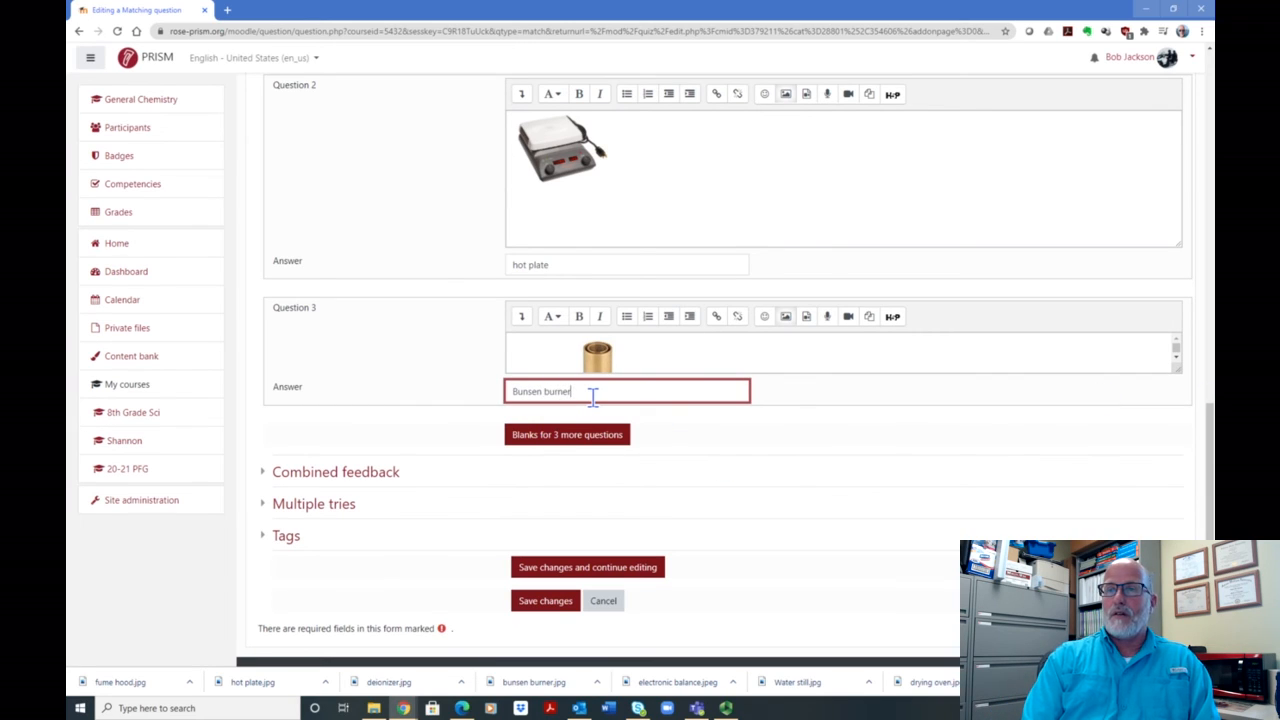
- Review the image and answer pairs, then expand the Combined feedback section to examine its response messages
scroll(586, 287, up, 2)
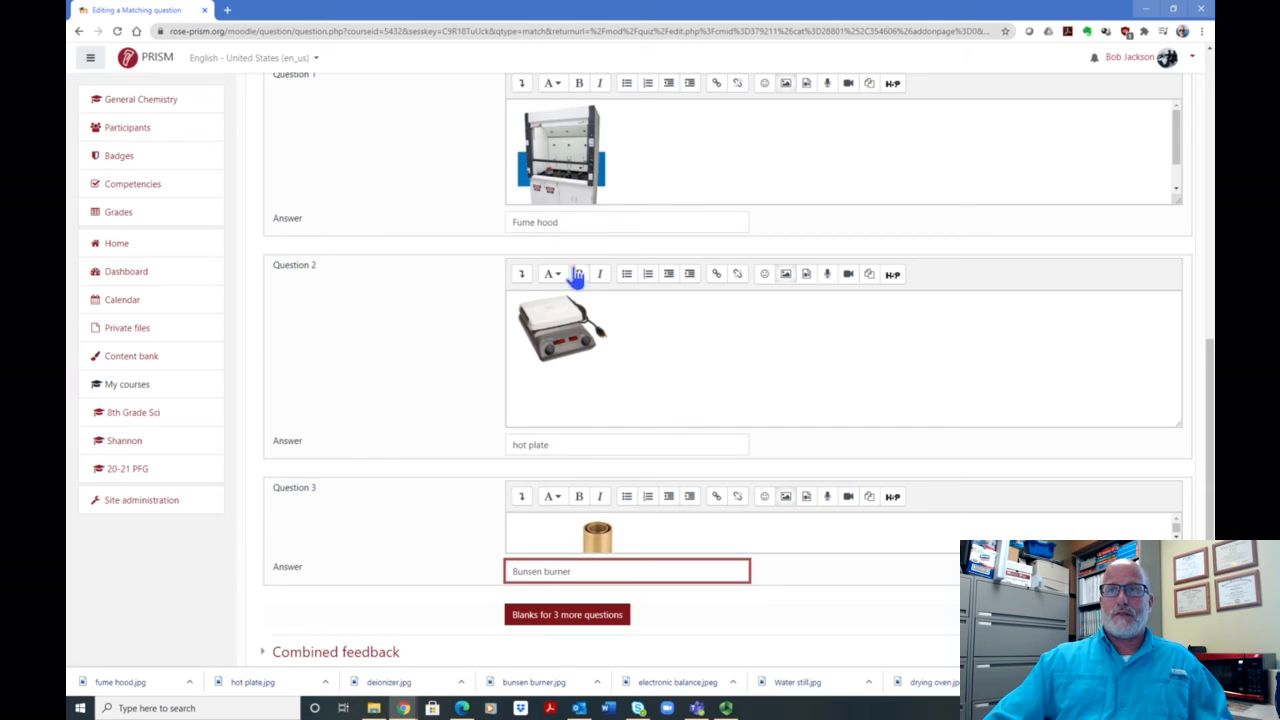
scroll(1088, 376, down, 2)
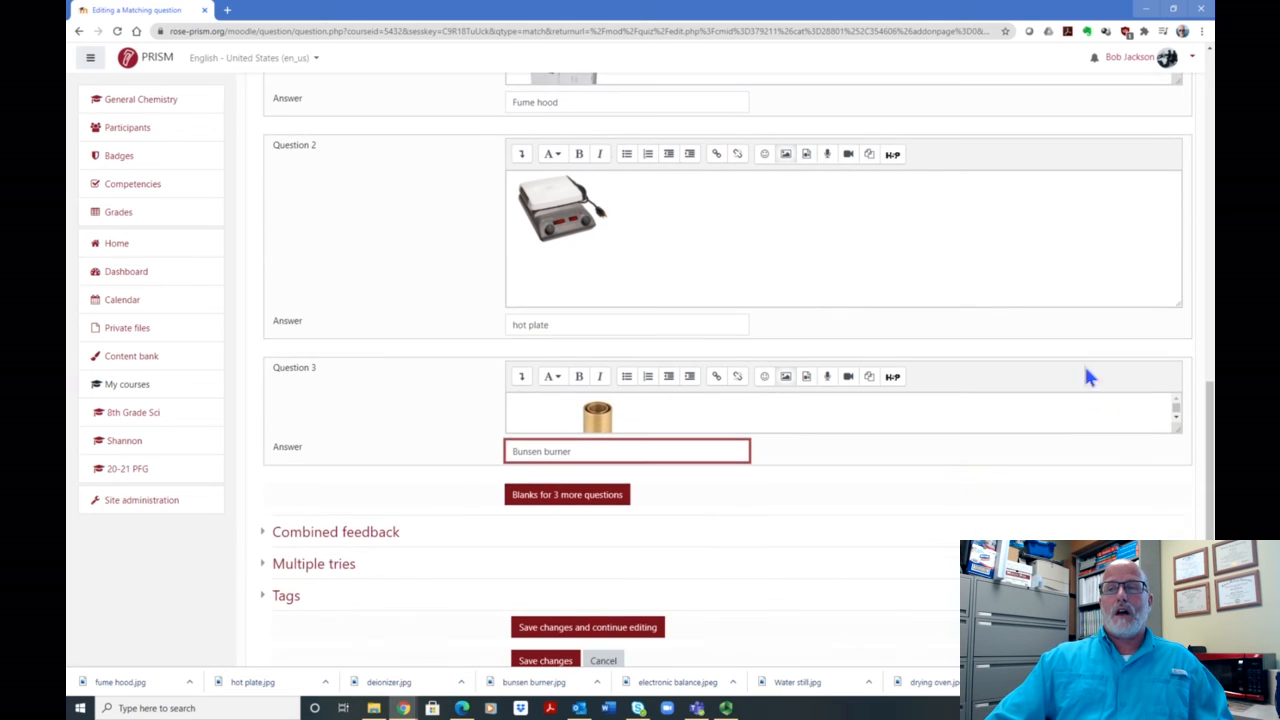
drag(1208, 407, 1208, 450)
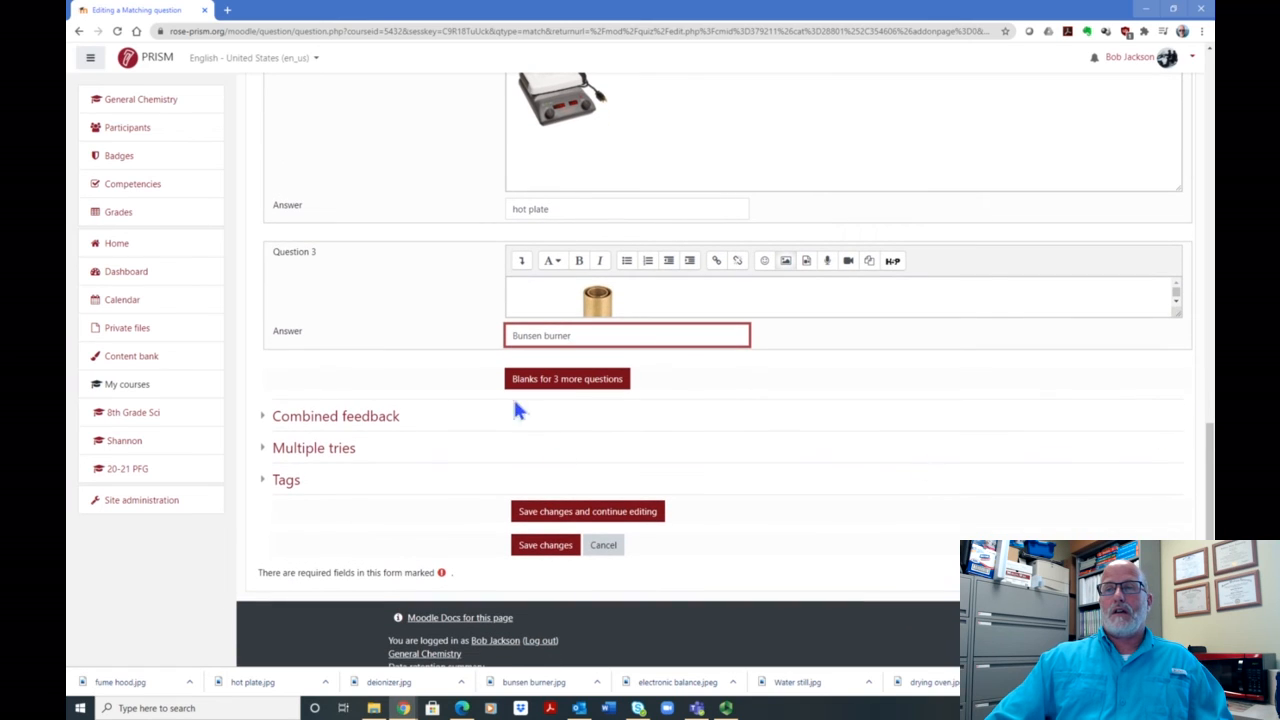
click(352, 420)
scroll(740, 470, down, 1)
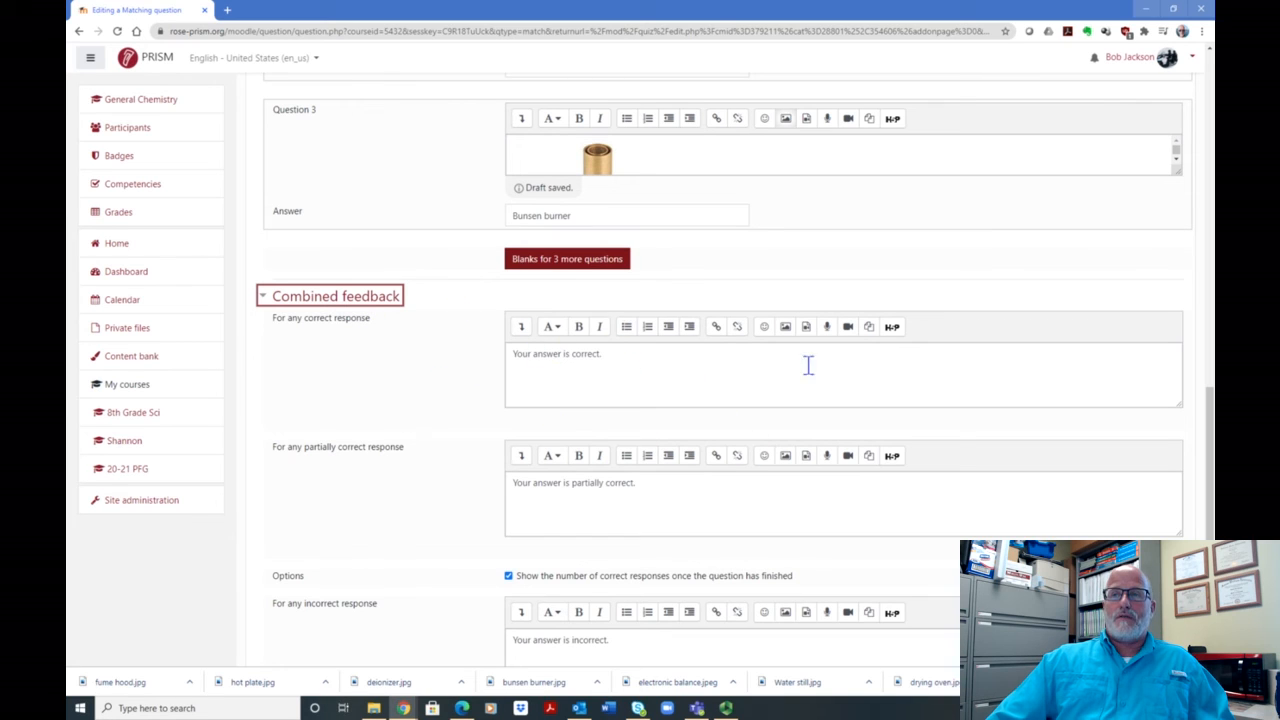
- Insert a smiley emoji before "Your answer is correct." in the feedback for any correct response
click(764, 330)
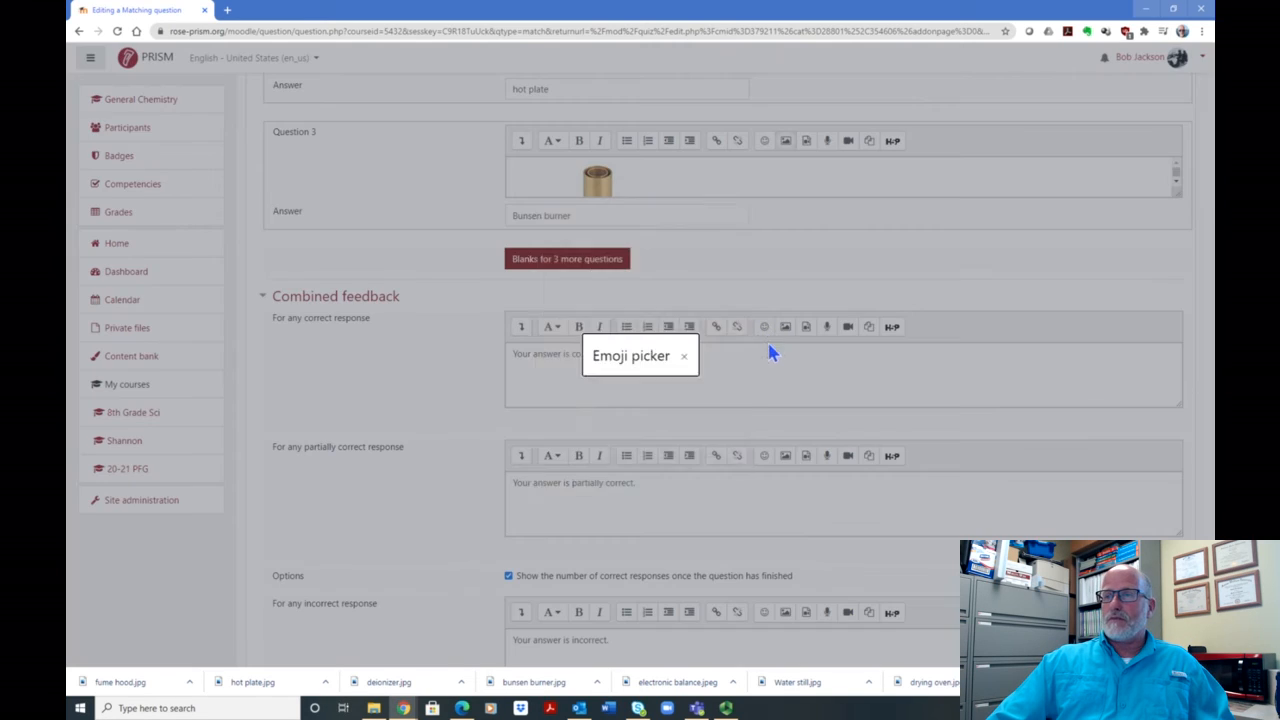
click(552, 347)
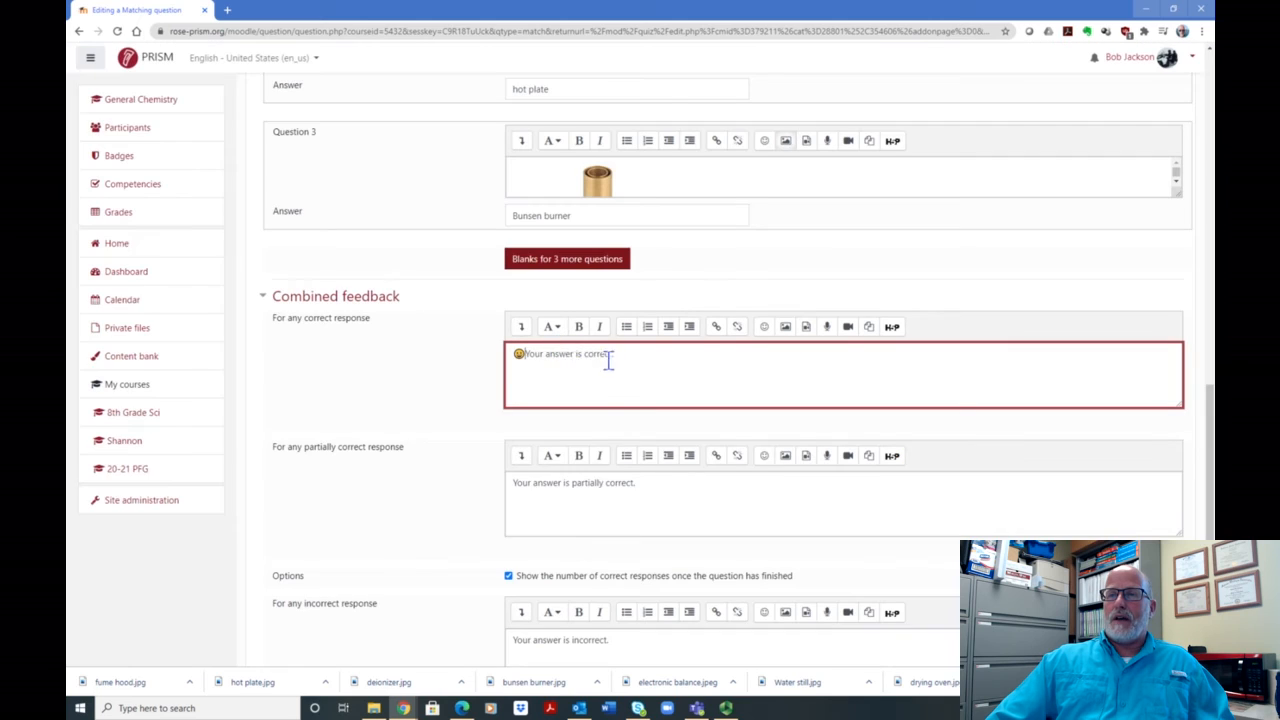
scroll(796, 369, down, 3)
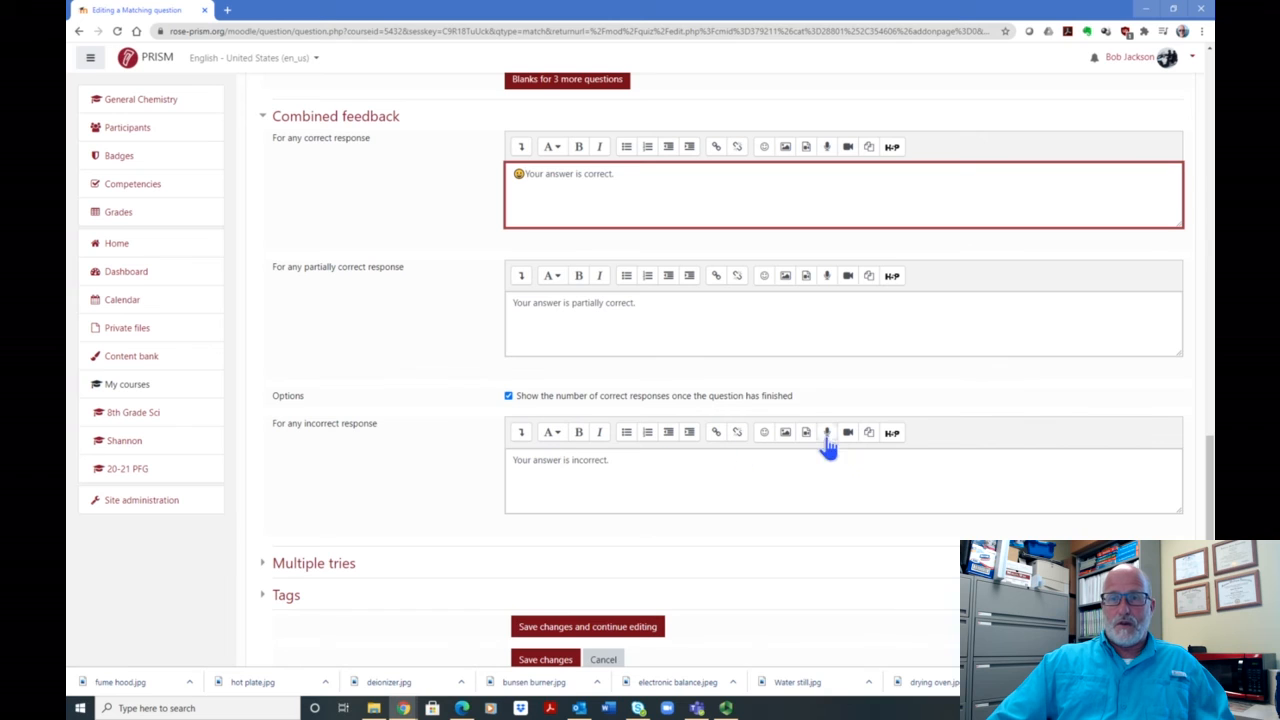
- Set the default points of matching question Q1.5 to 3
scroll(870, 318, up, 7)
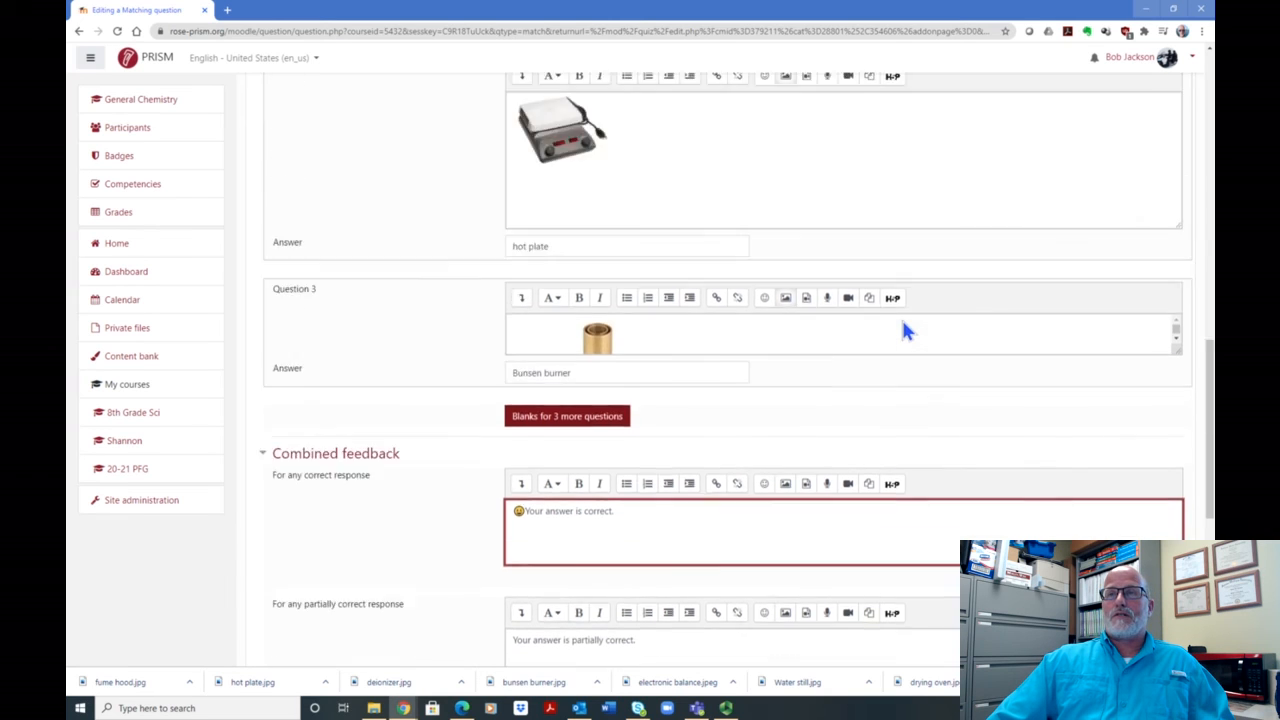
scroll(946, 315, up, 3)
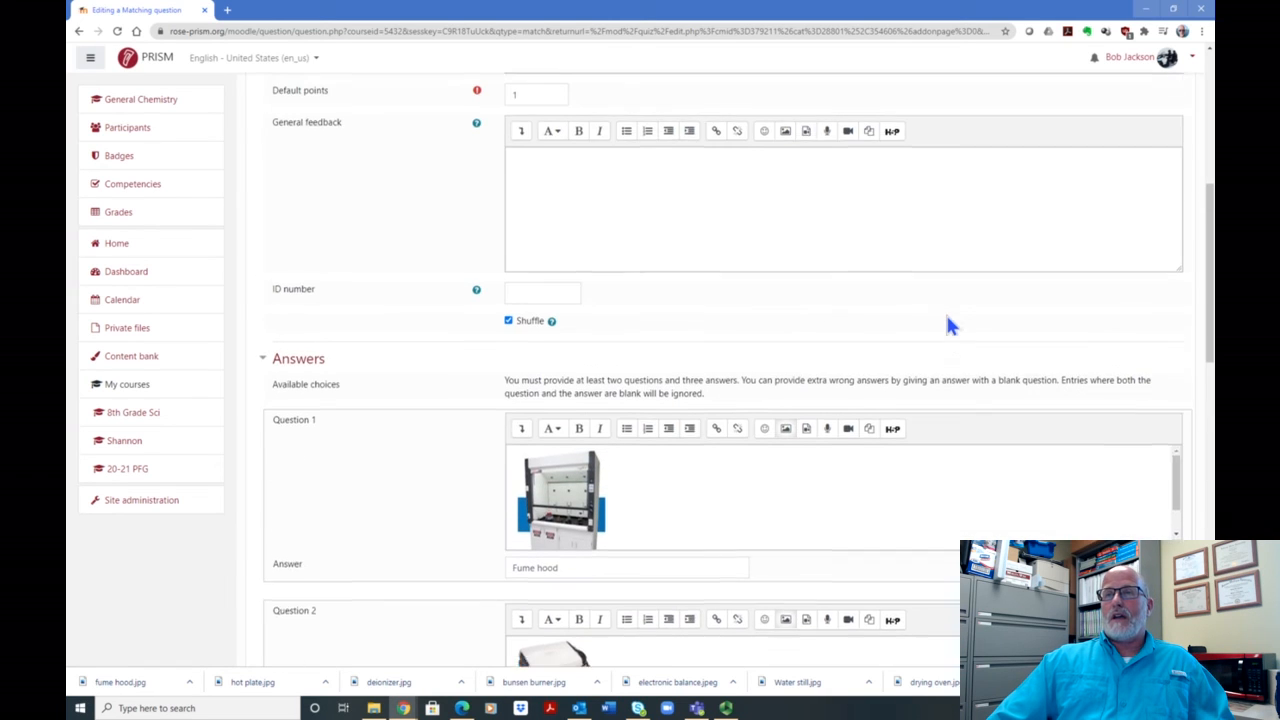
scroll(946, 316, down, 1)
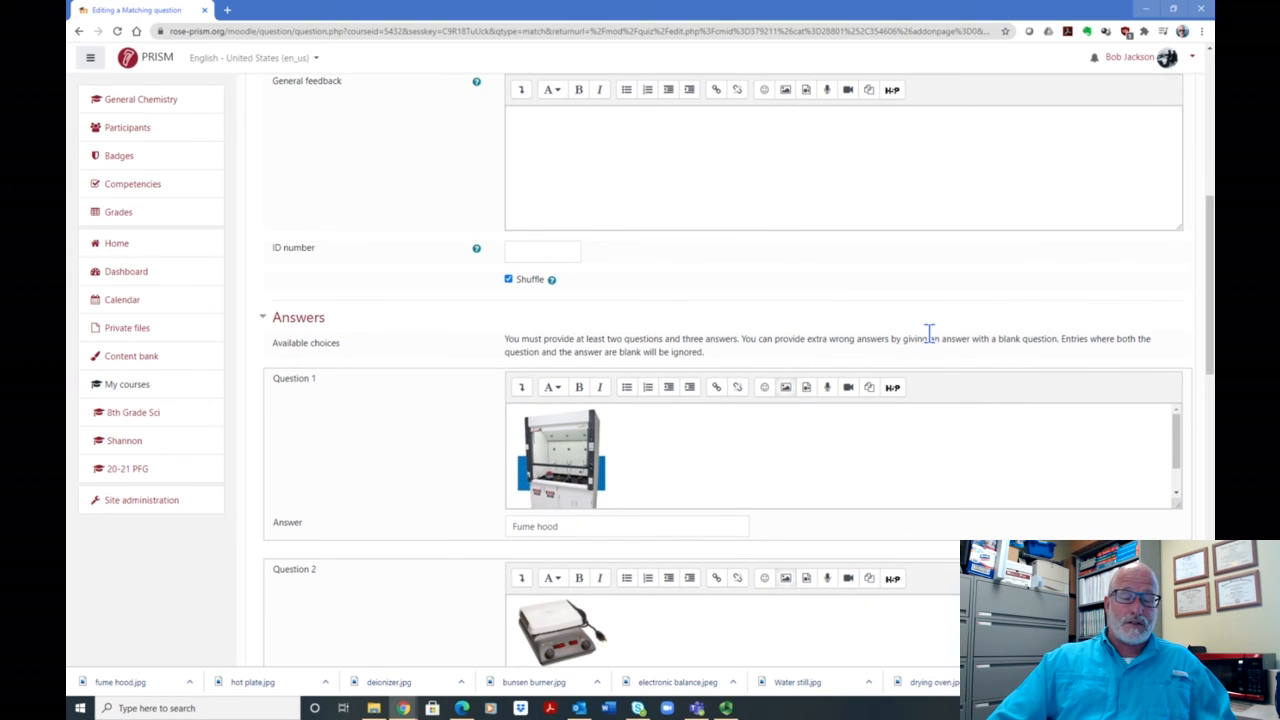
scroll(929, 334, down, 1)
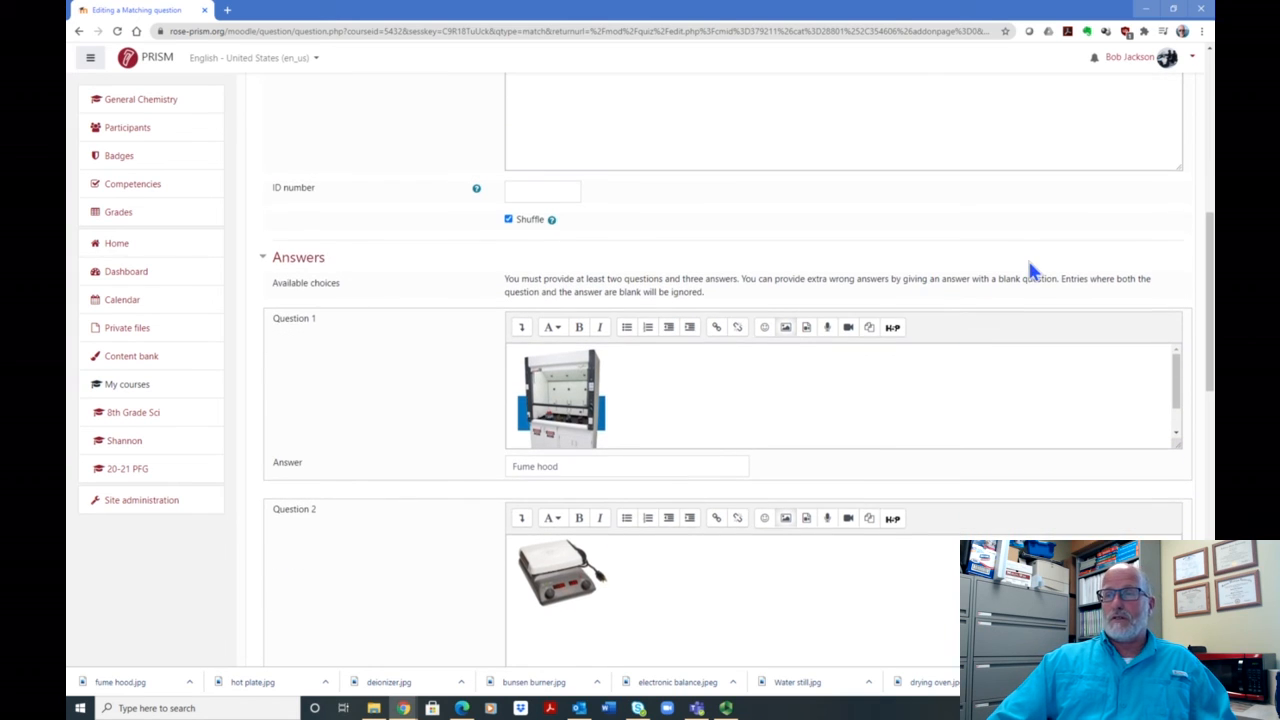
scroll(1031, 270, down, 3)
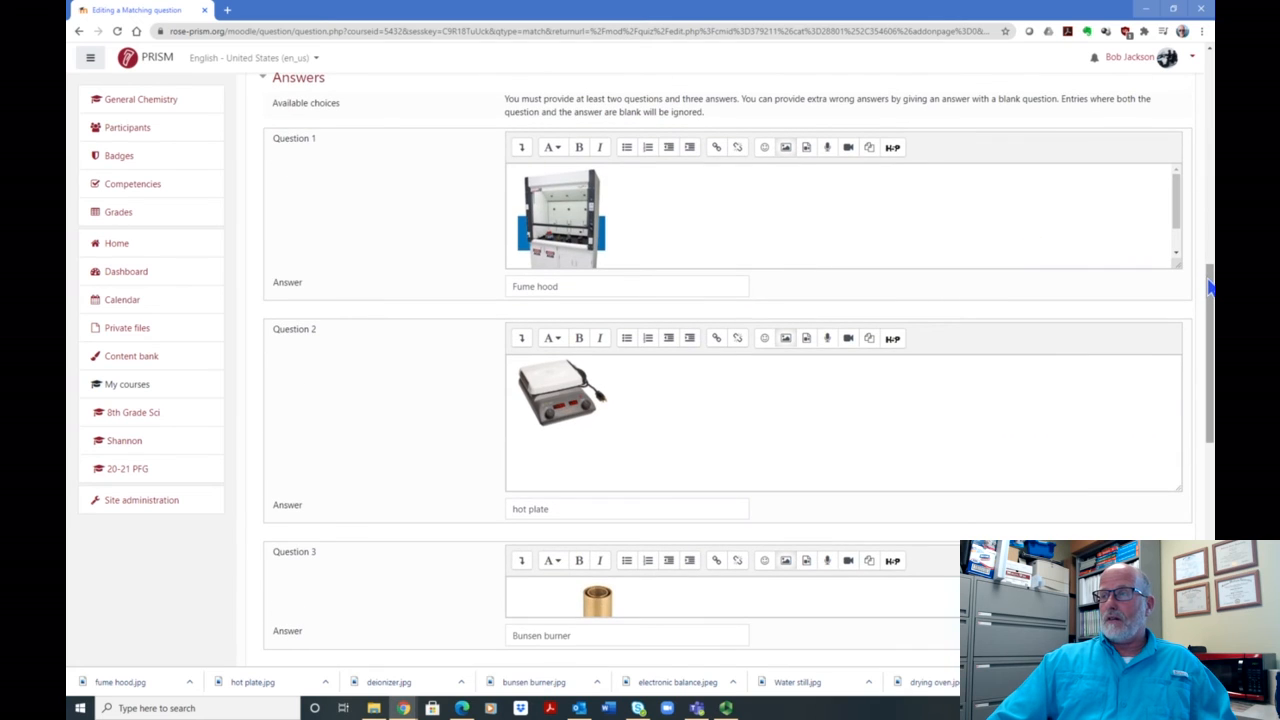
drag(1210, 288, 1212, 95)
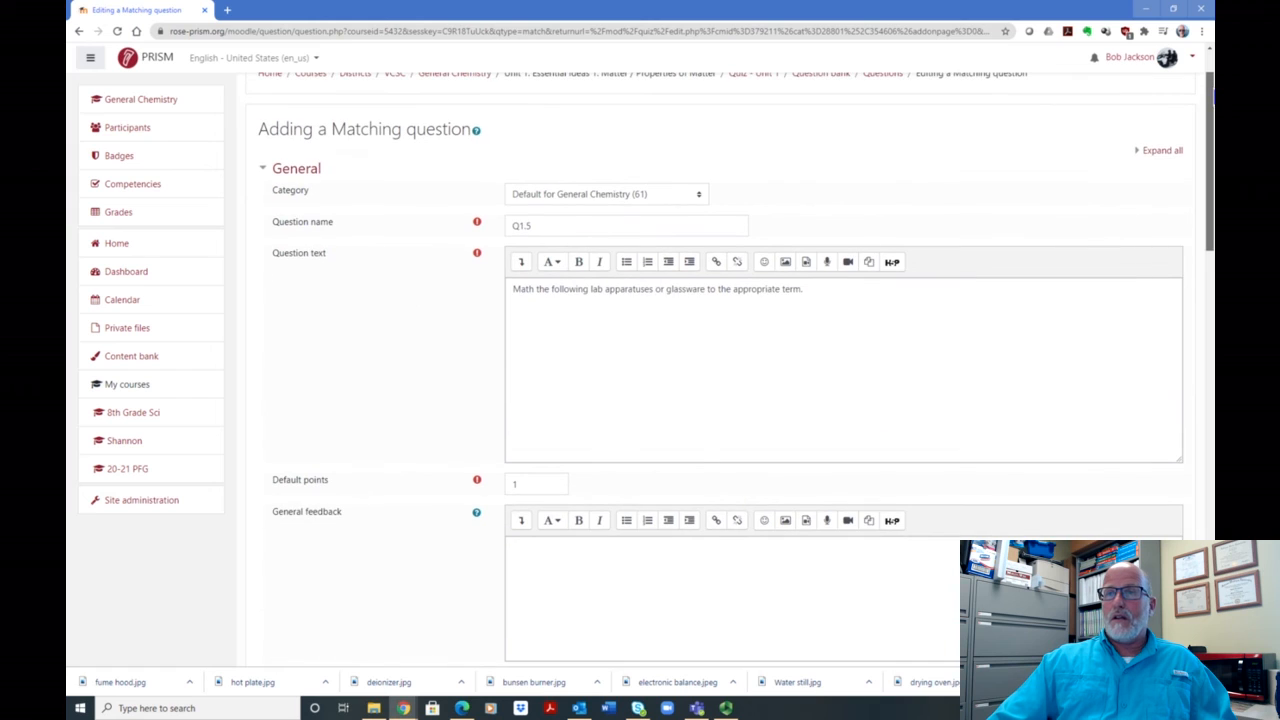
click(522, 483)
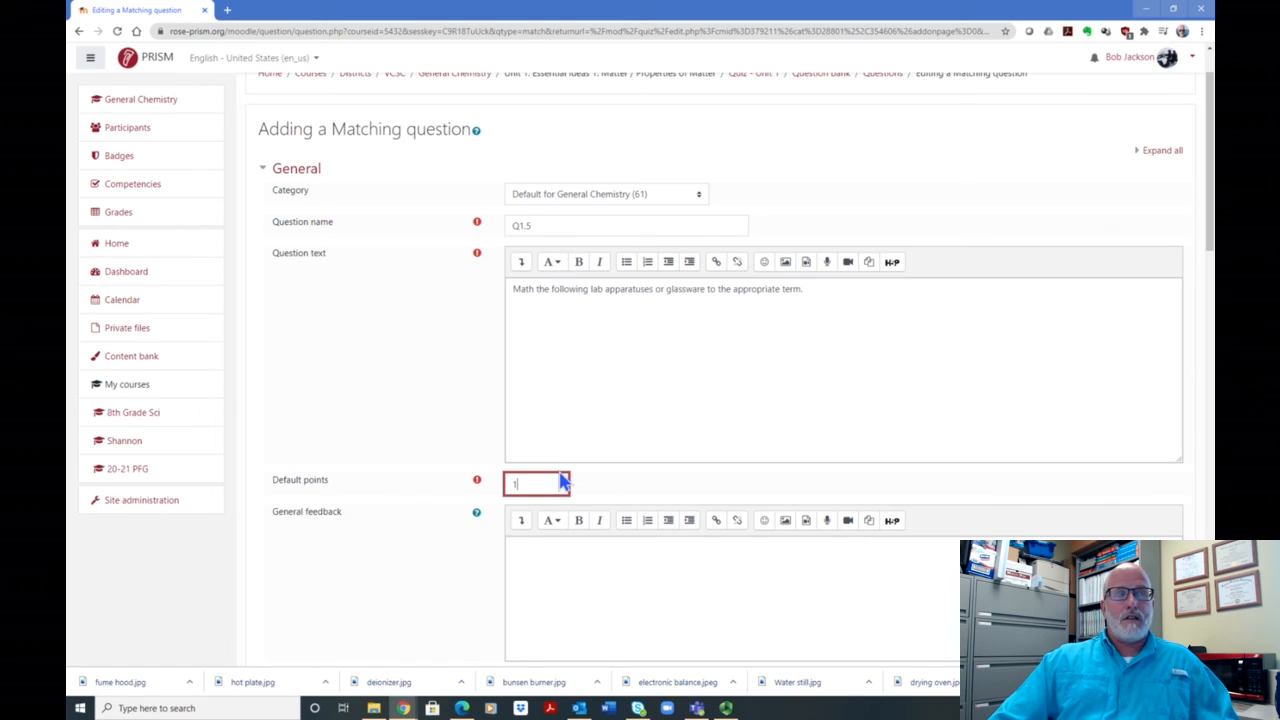
key(BackSpace)
text(3)
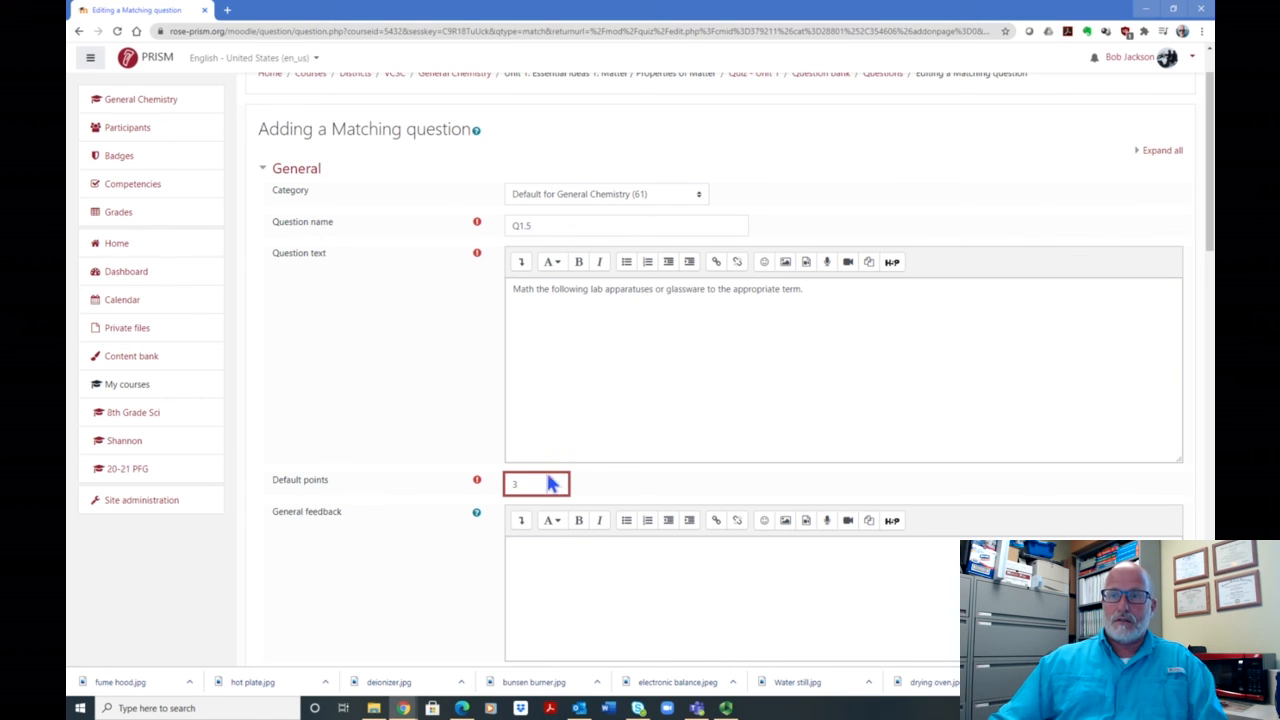
click(457, 404)
- Expand the Multiple tries section and examine the penalty for each incorrect try and the hint options
scroll(590, 402, down, 5)
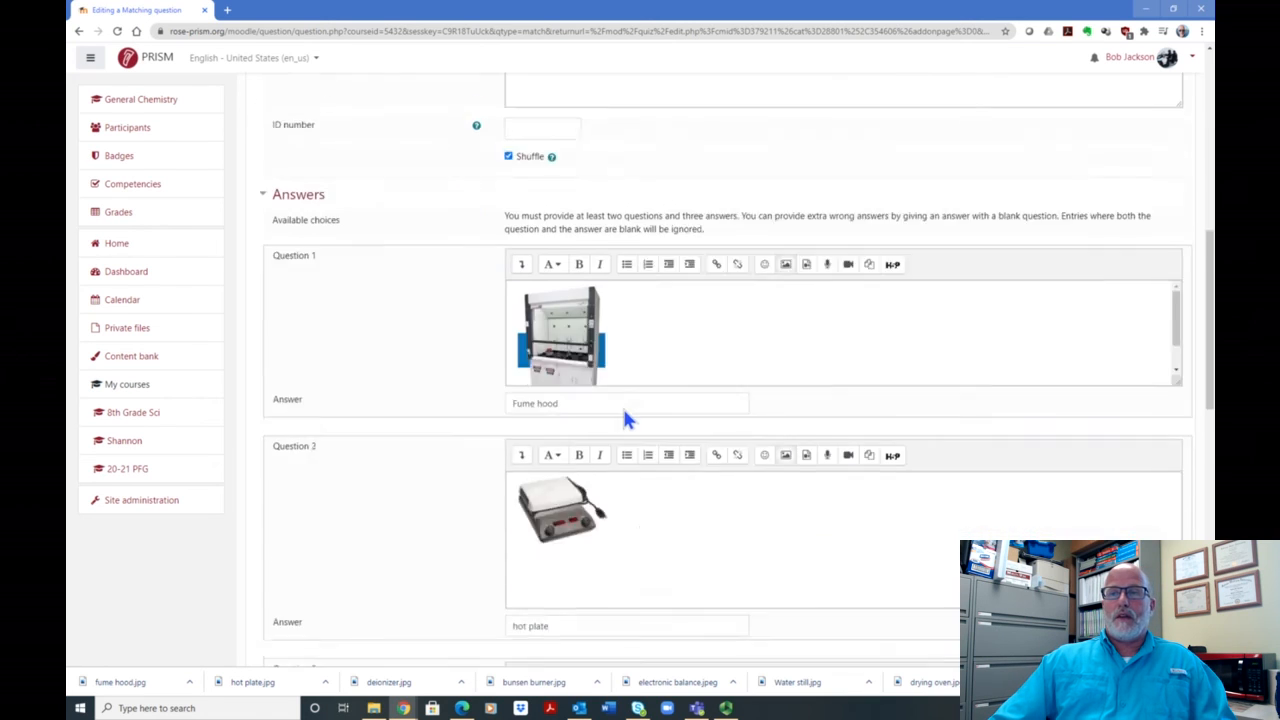
scroll(640, 410, down, 4)
scroll(889, 470, down, 1)
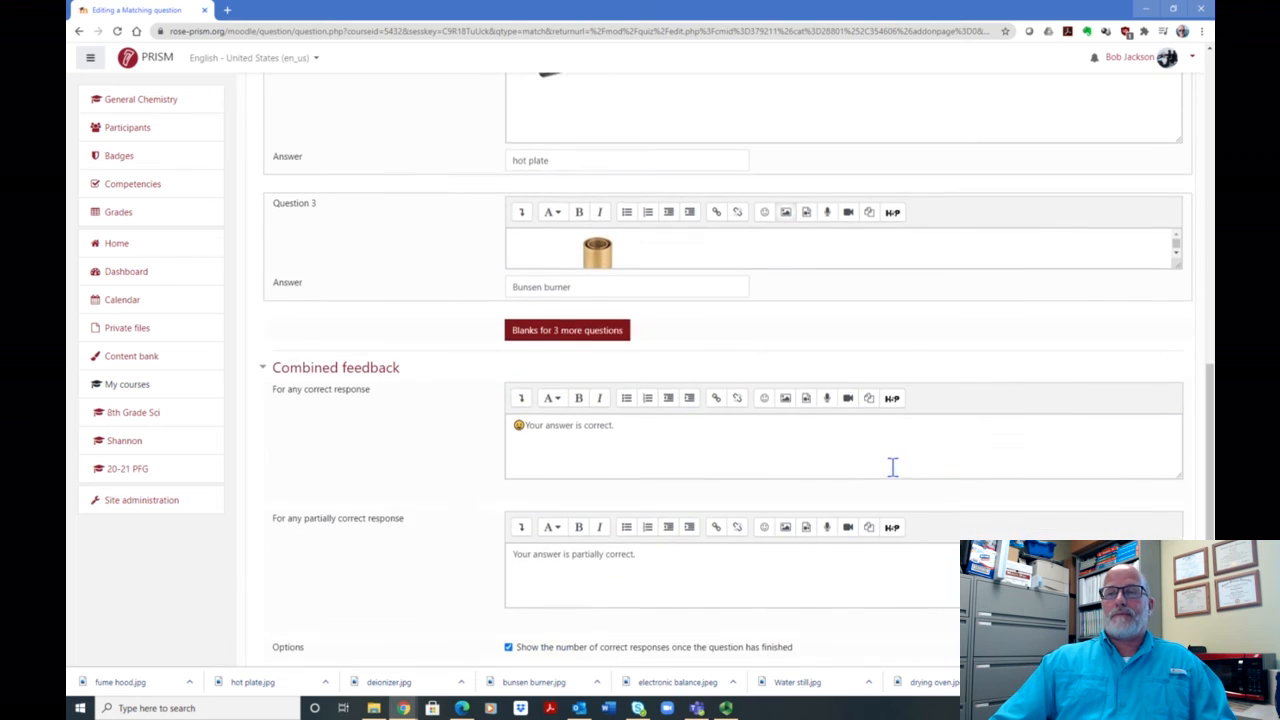
scroll(893, 470, down, 3)
scroll(714, 451, down, 1)
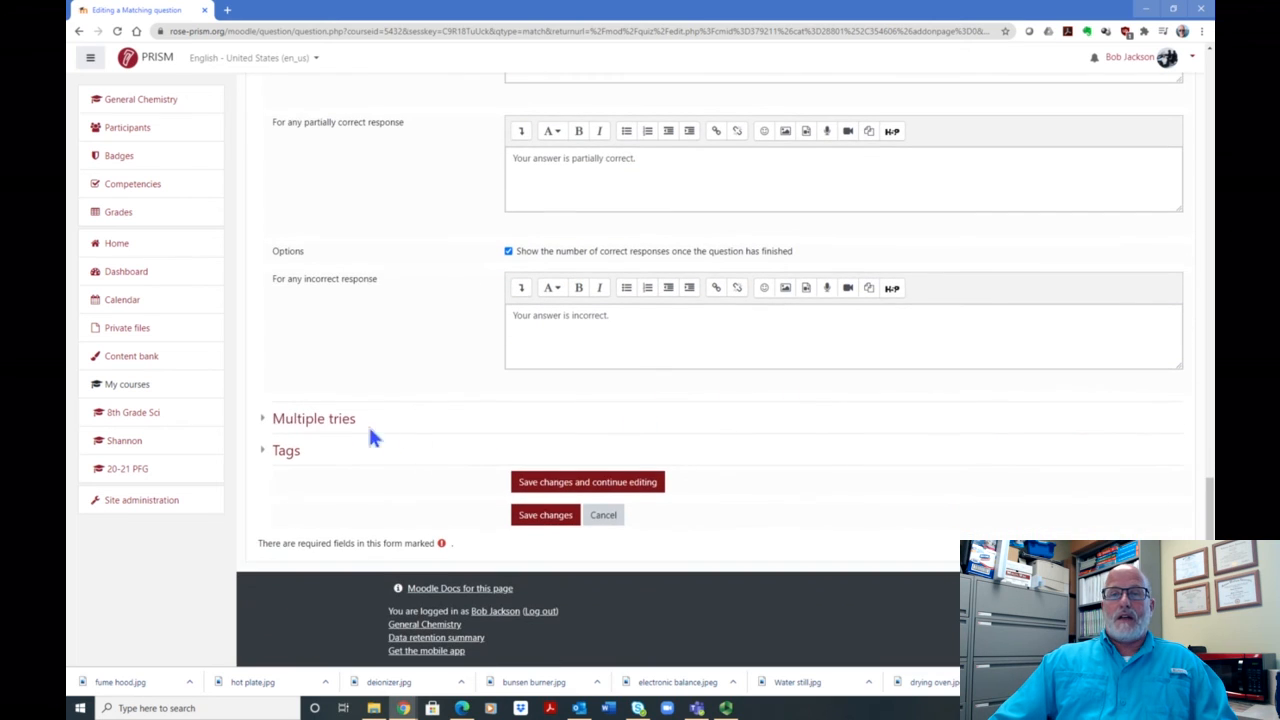
click(332, 424)
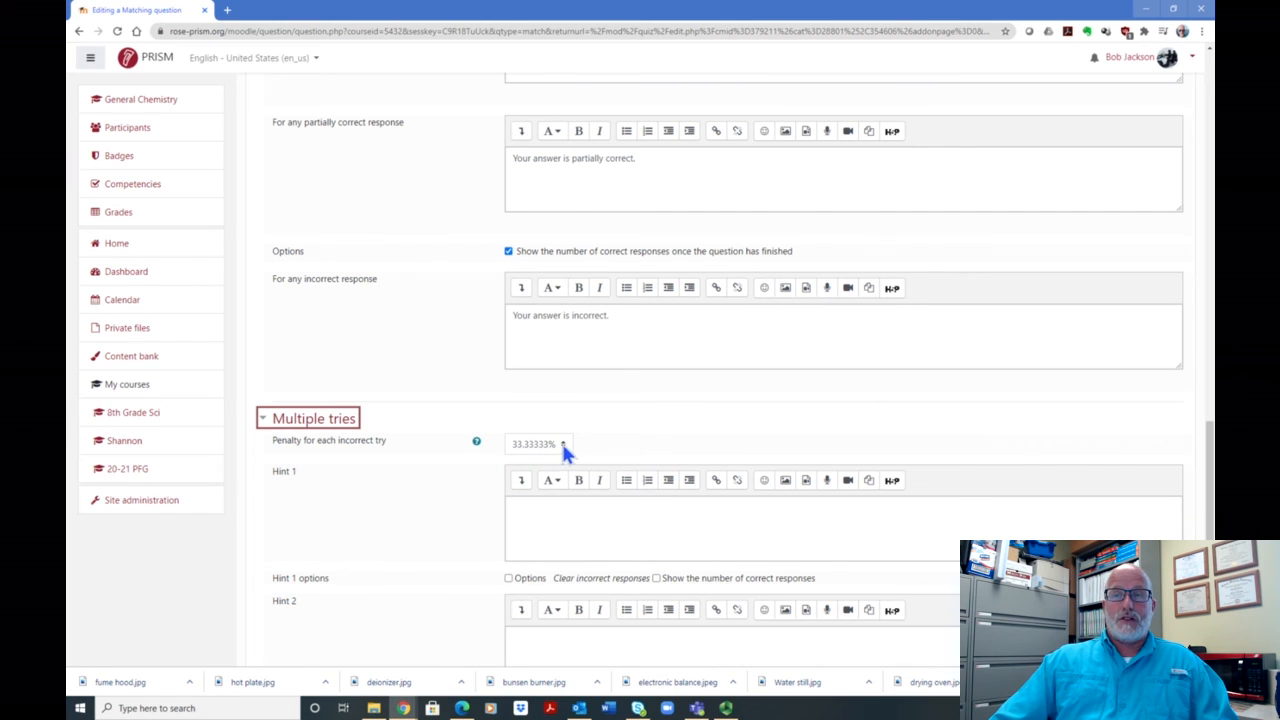
scroll(570, 446, down, 1)
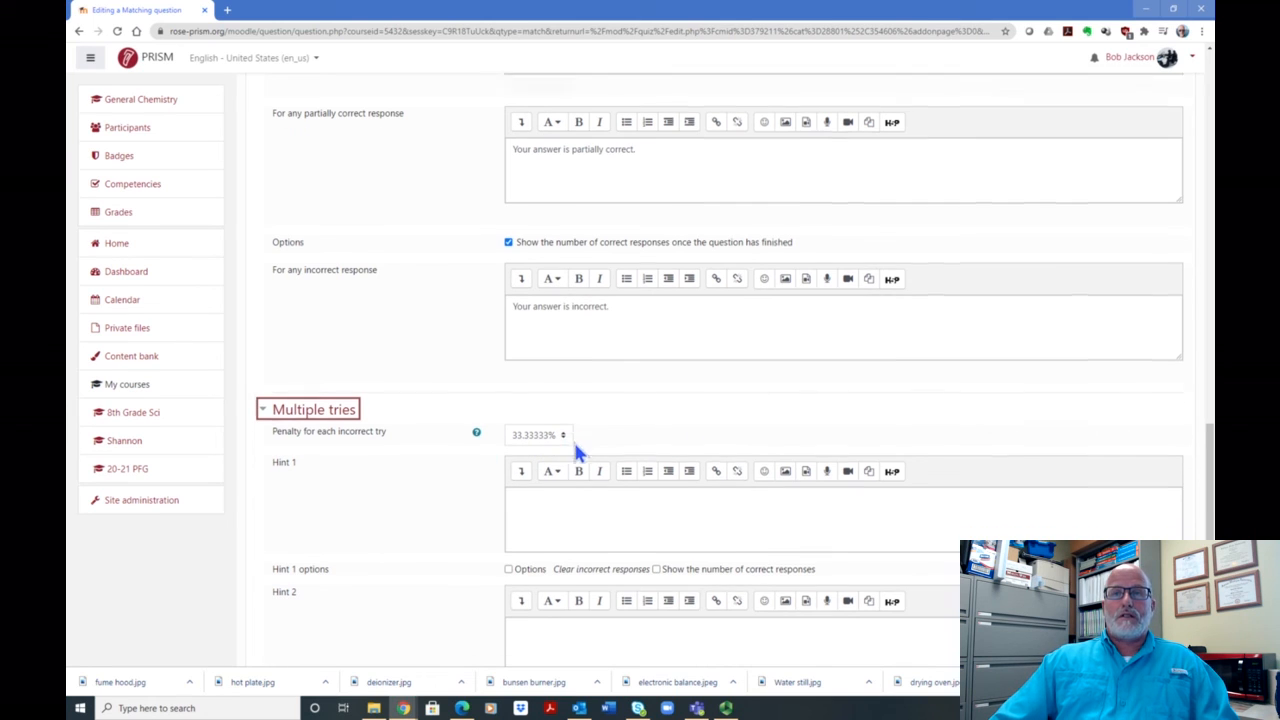
scroll(575, 446, down, 2)
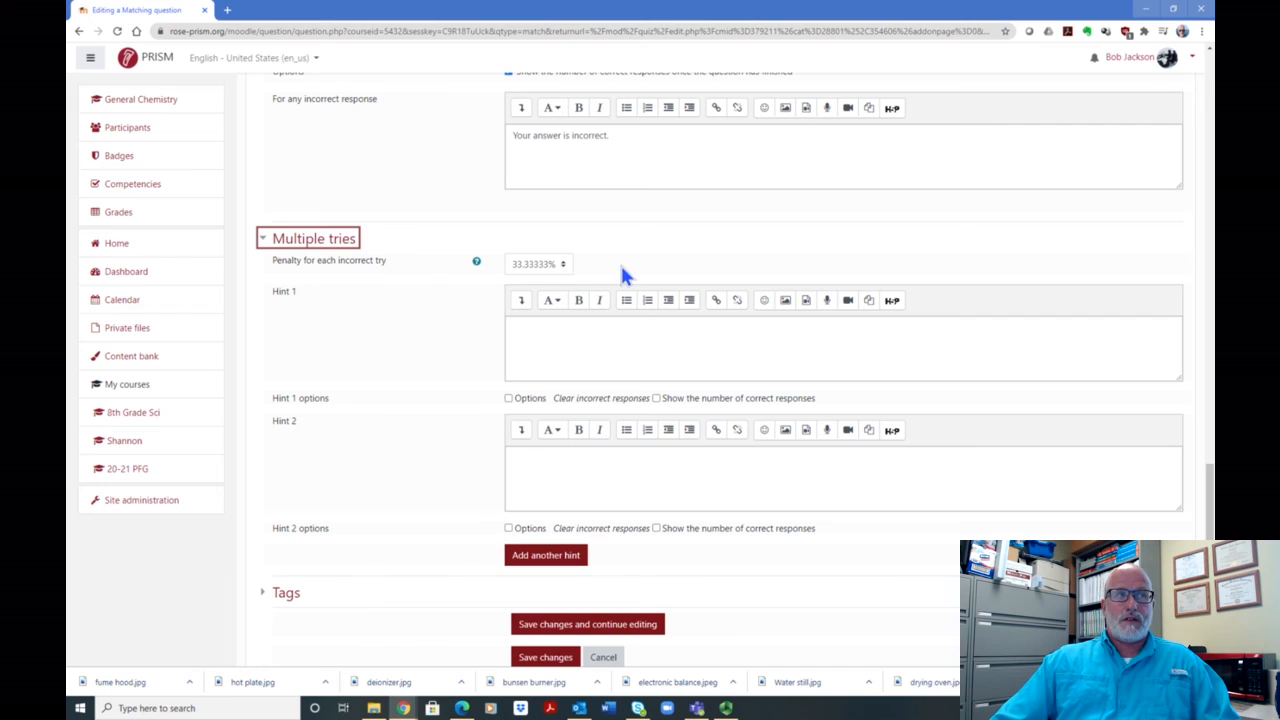
scroll(652, 270, down, 2)
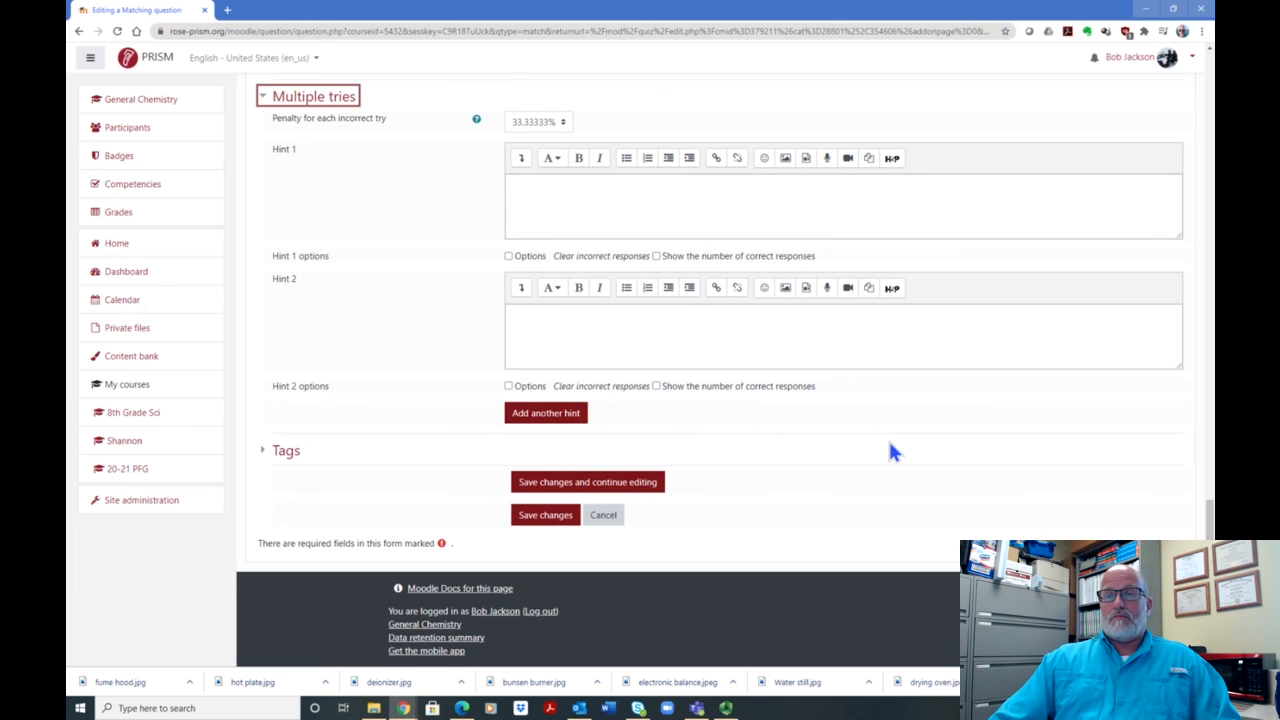
- Check the feedback messages once more and save the matching question to the quiz
scroll(840, 383, up, 4)
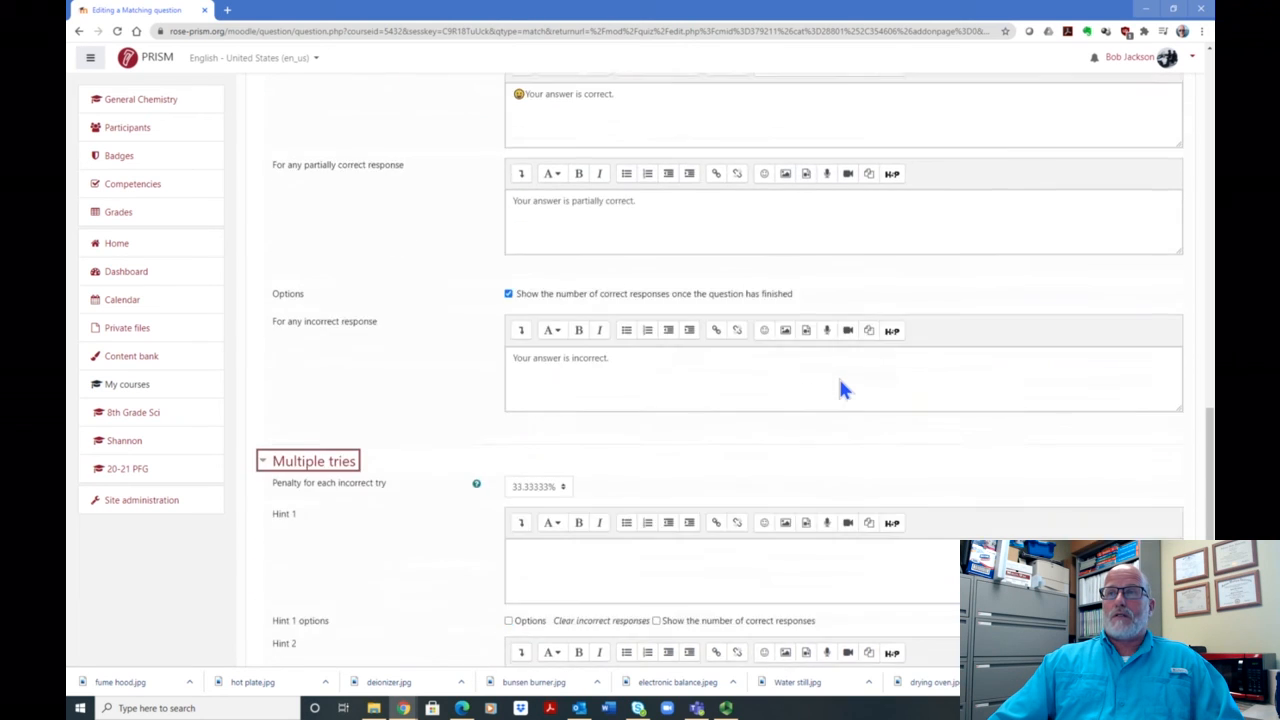
scroll(840, 388, down, 4)
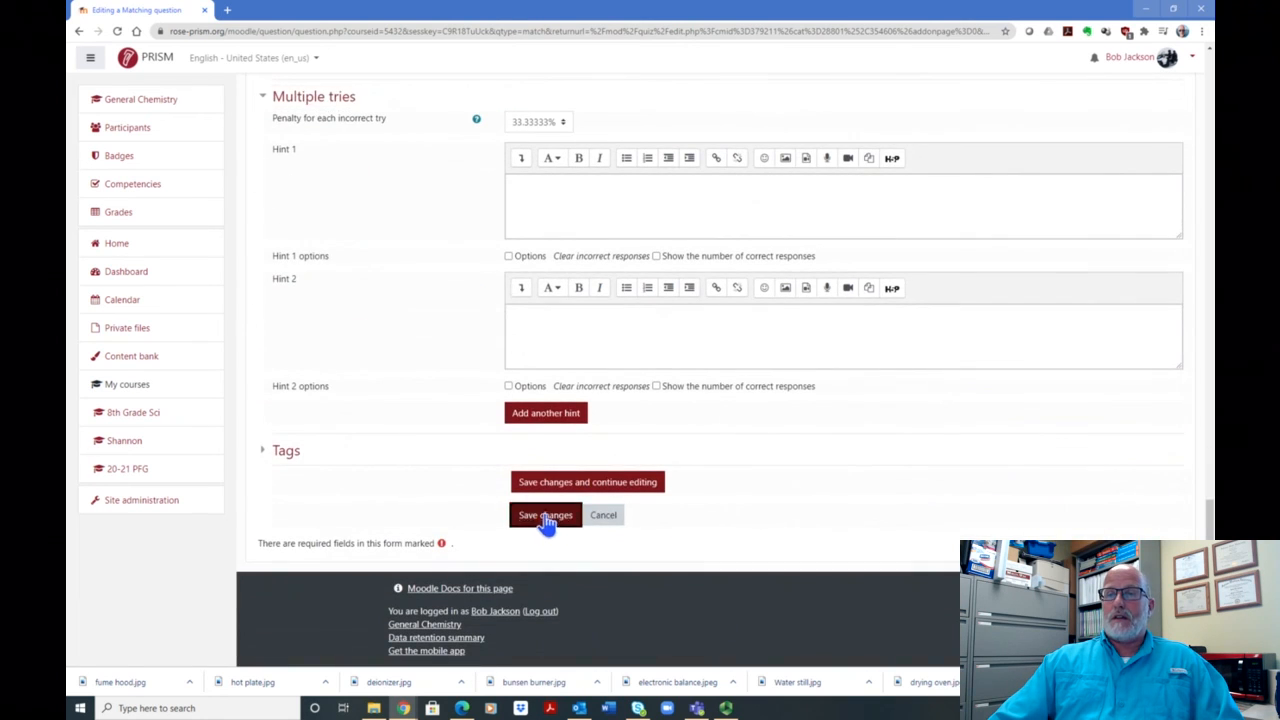
click(545, 516)
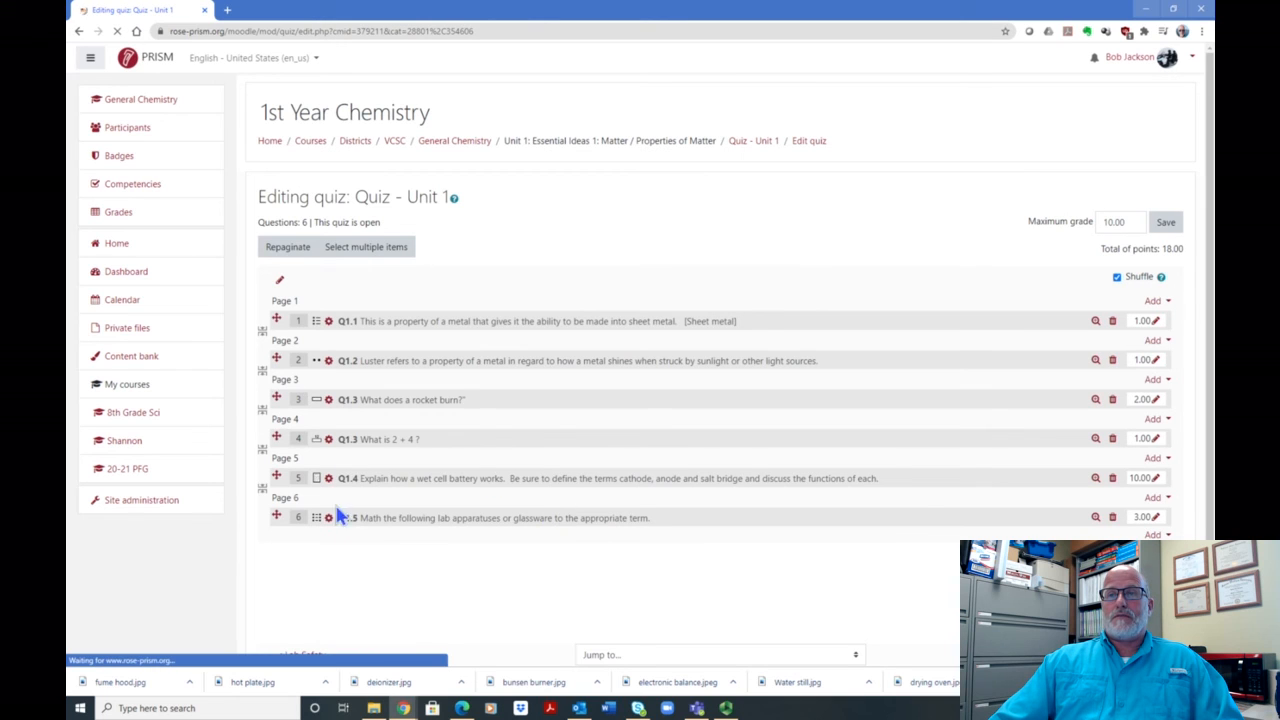
- Reopen Q1.5 for editing, correct "Math" to "Match" in the question text, and save the changes
scroll(611, 512, down, 2)
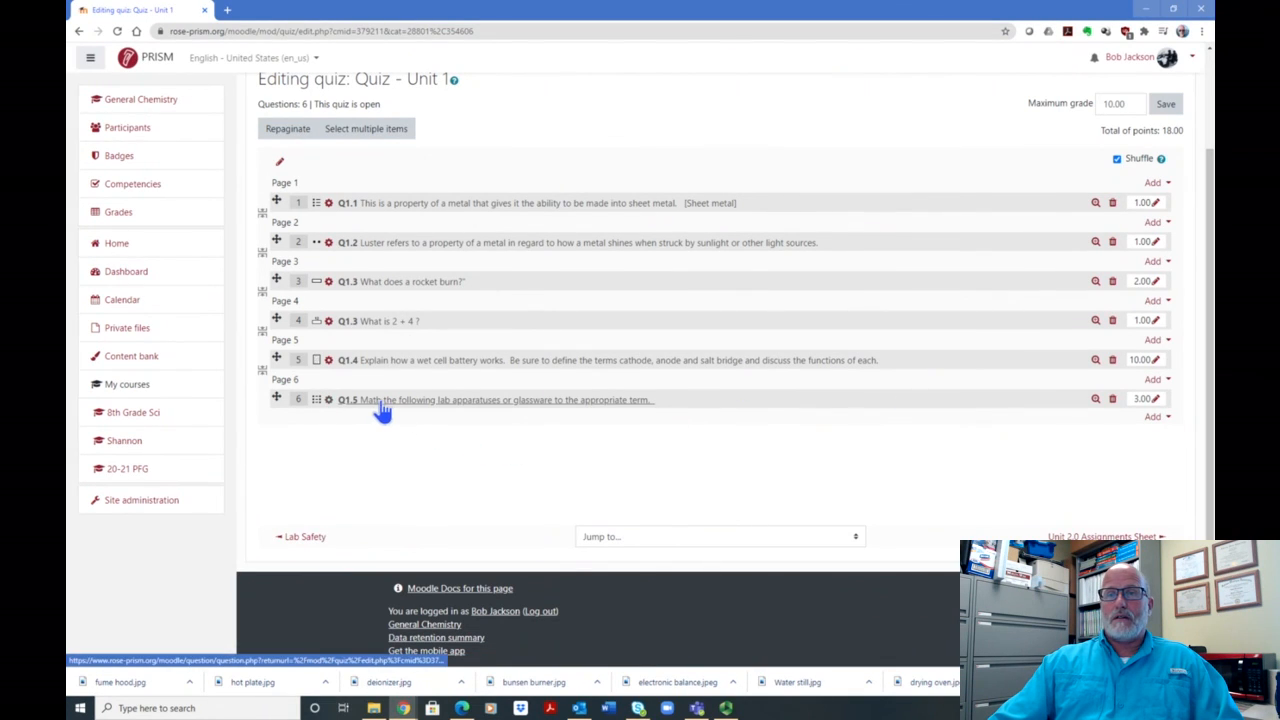
click(328, 402)
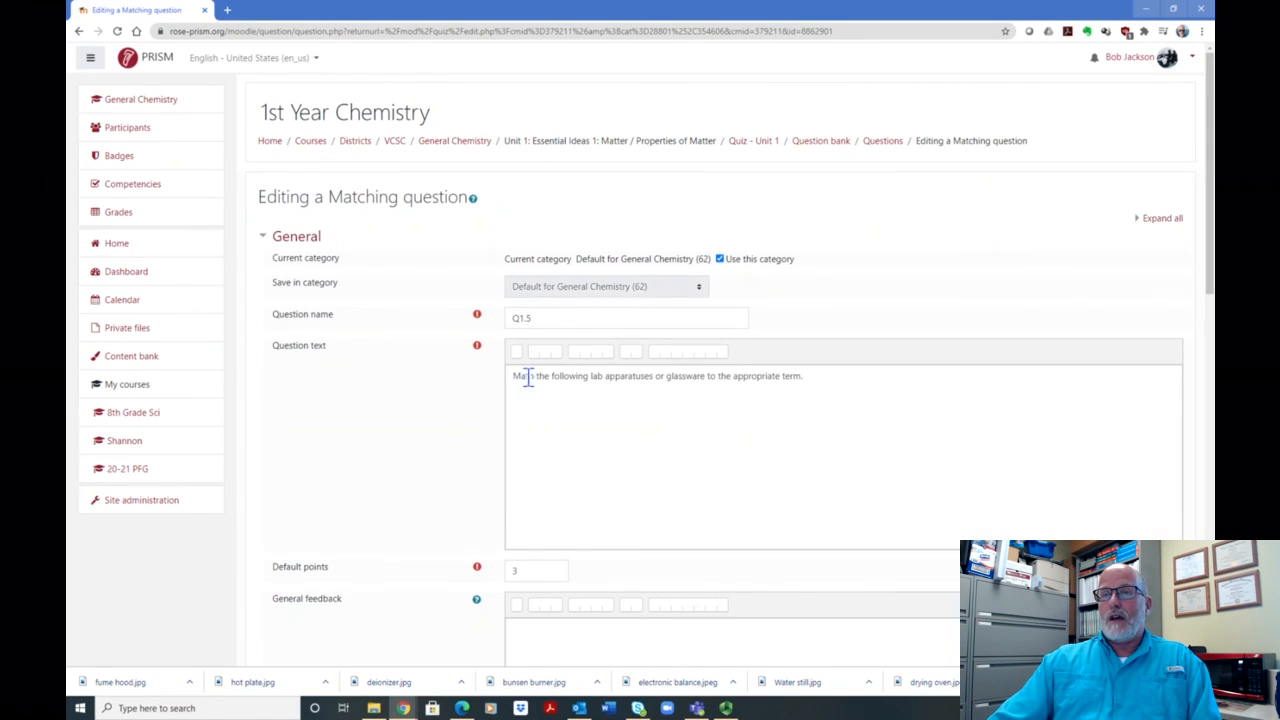
click(529, 379)
text(c)
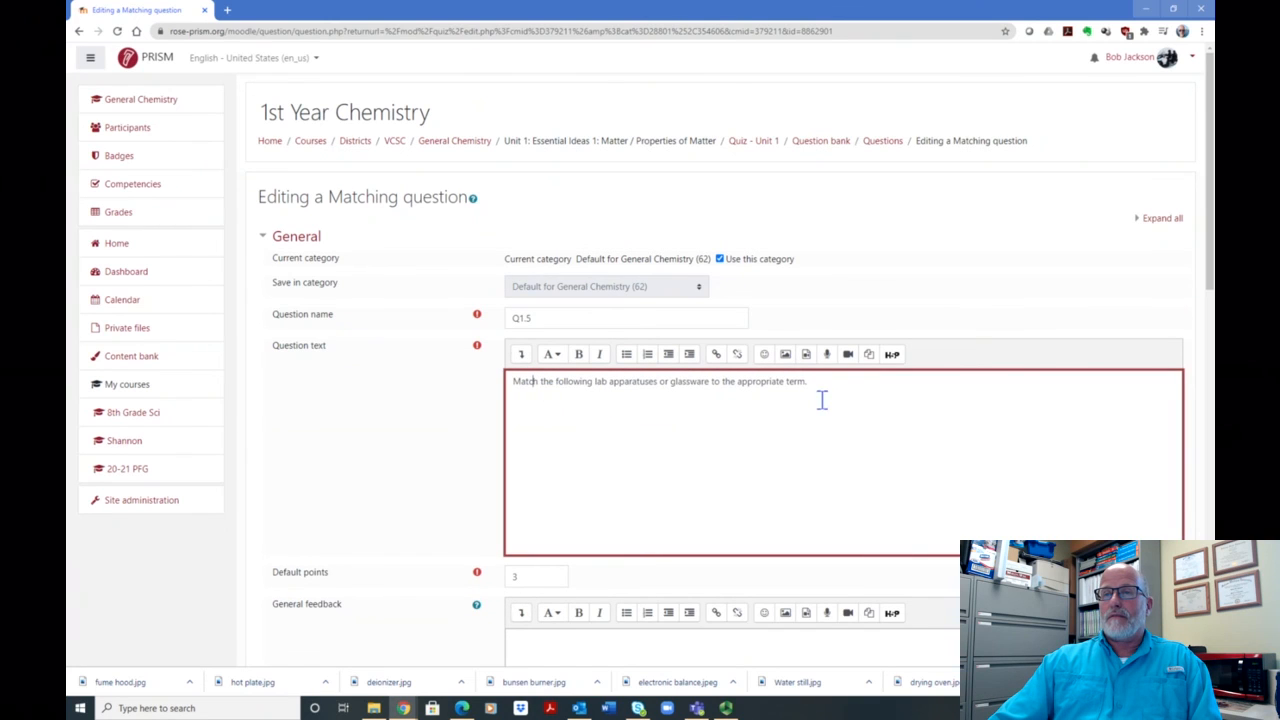
scroll(923, 417, down, 15)
click(540, 517)
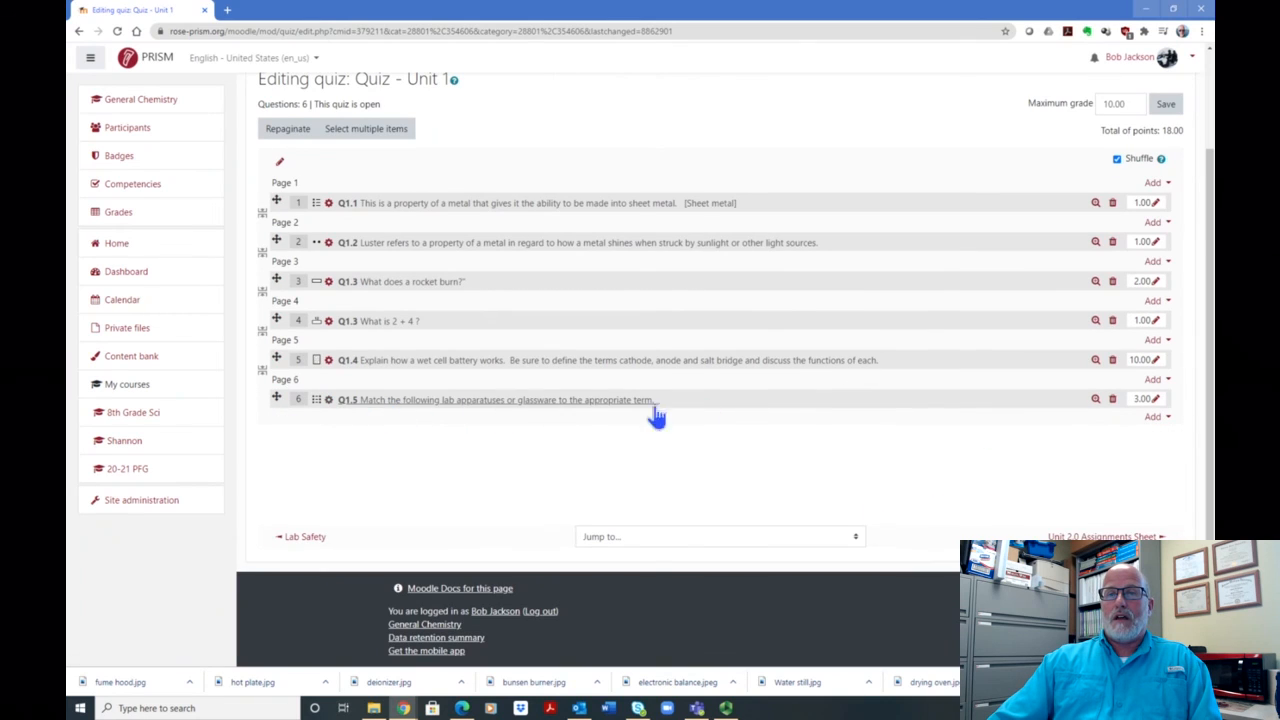
- Preview question Q1.5 in a maximized window to check the apparatus images and answer choices, and close the preview
click(1095, 400)
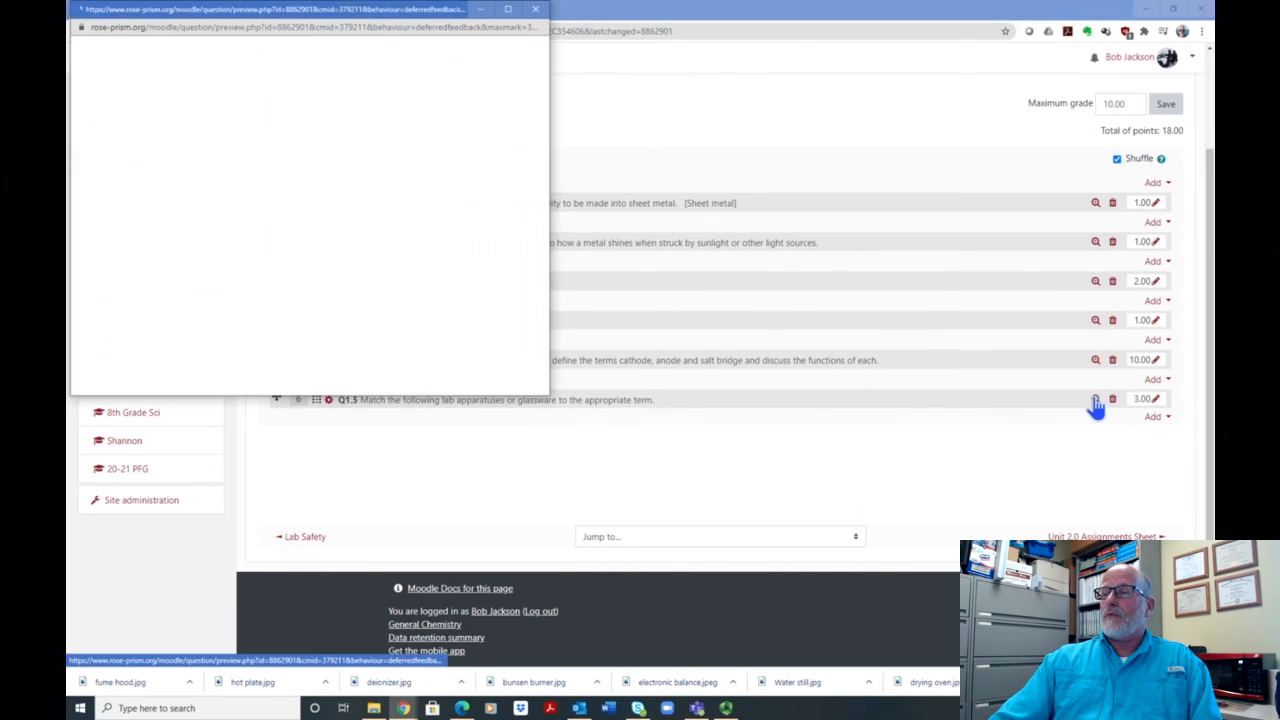
click(508, 9)
scroll(822, 223, down, 3)
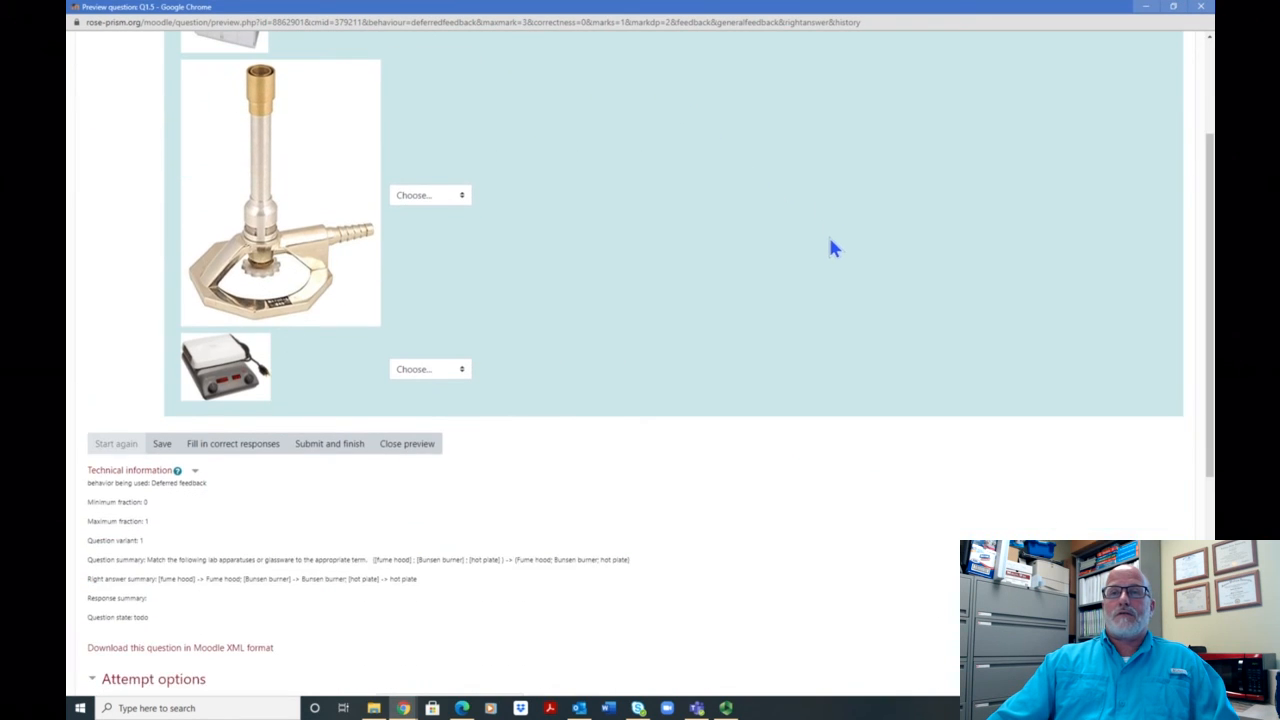
scroll(830, 238, up, 3)
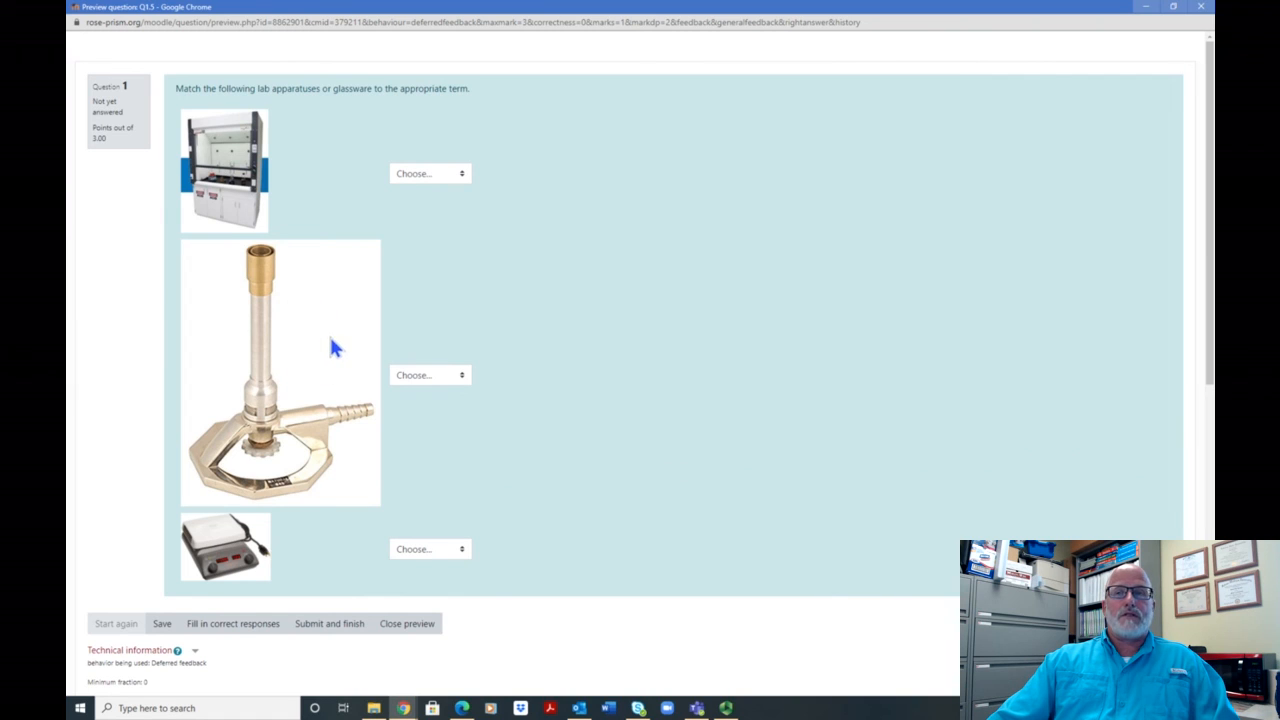
click(1176, 8)
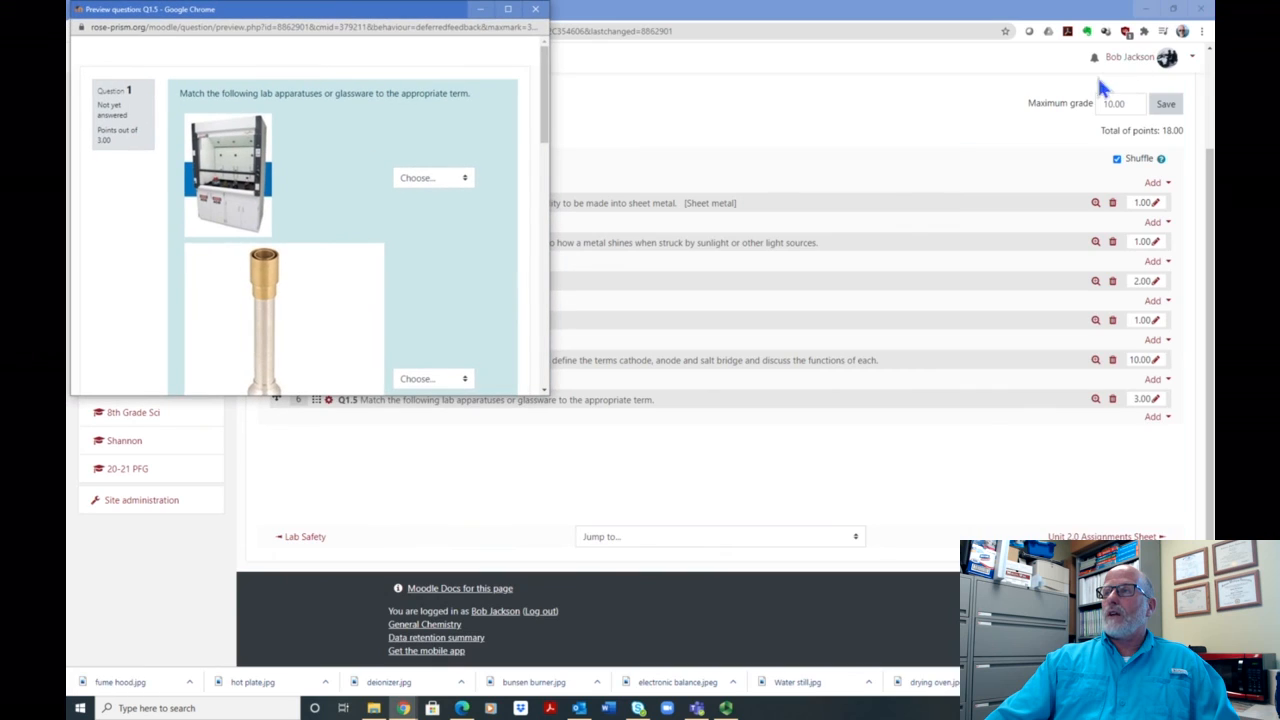
click(535, 9)
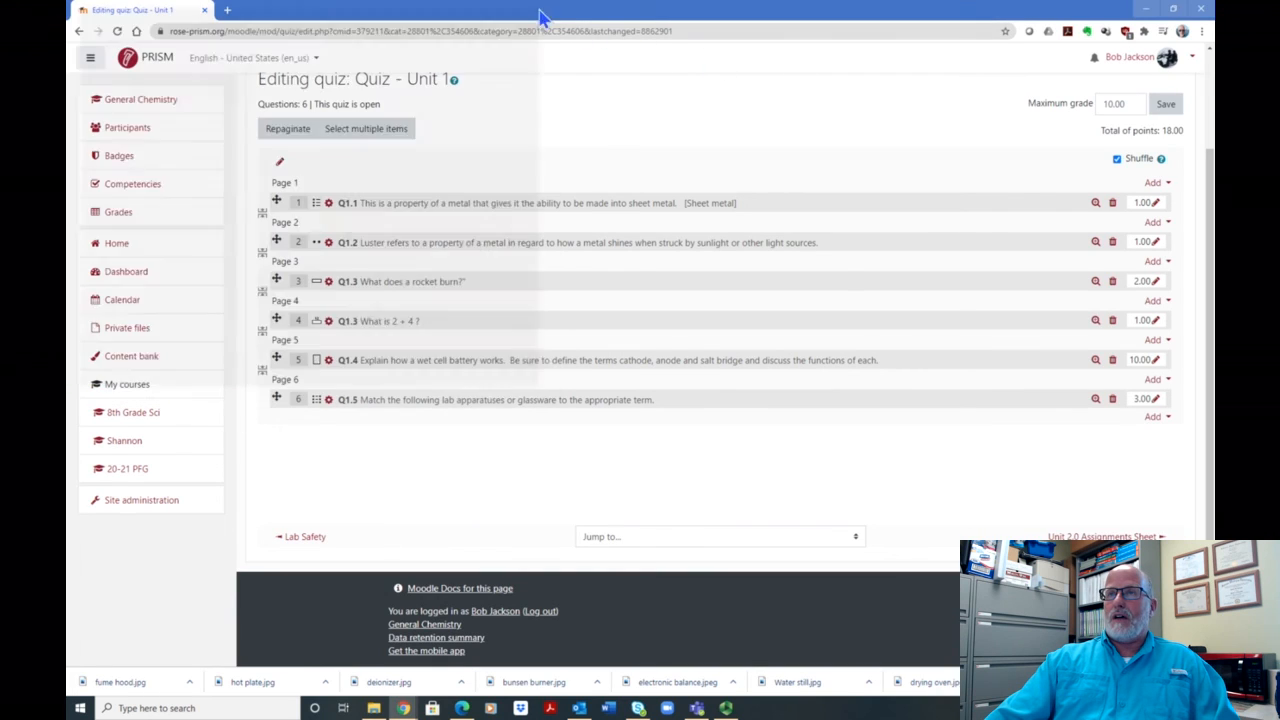
- Open question Q1.5 for editing and enlarge the Question 3 text box to show the whole Bunsen burner picture
click(333, 401)
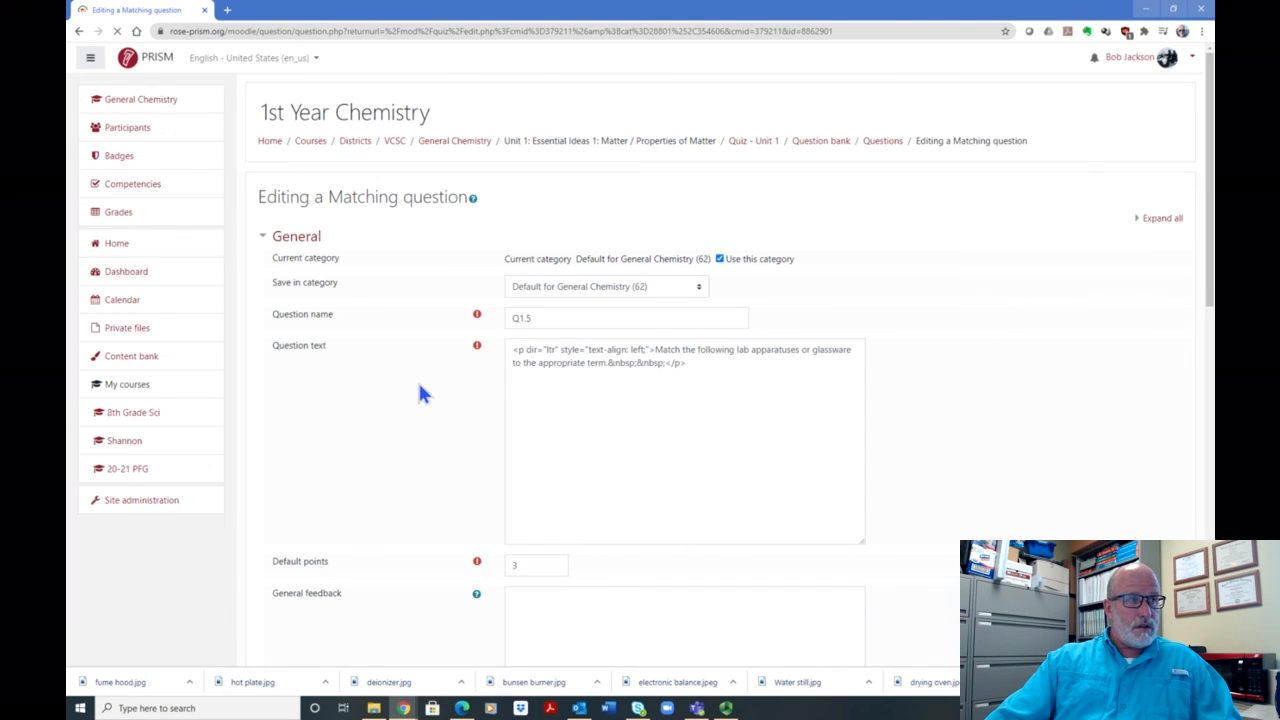
scroll(490, 370, down, 4)
scroll(565, 368, down, 2)
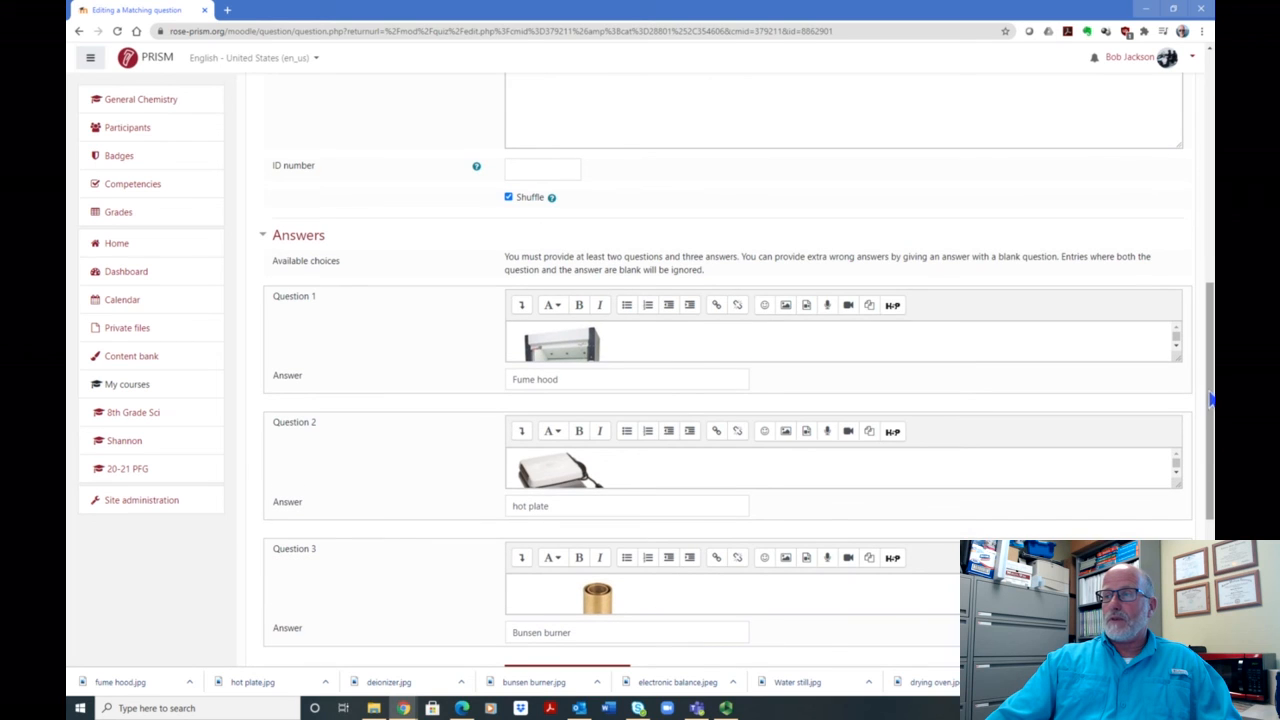
drag(1211, 400, 1193, 478)
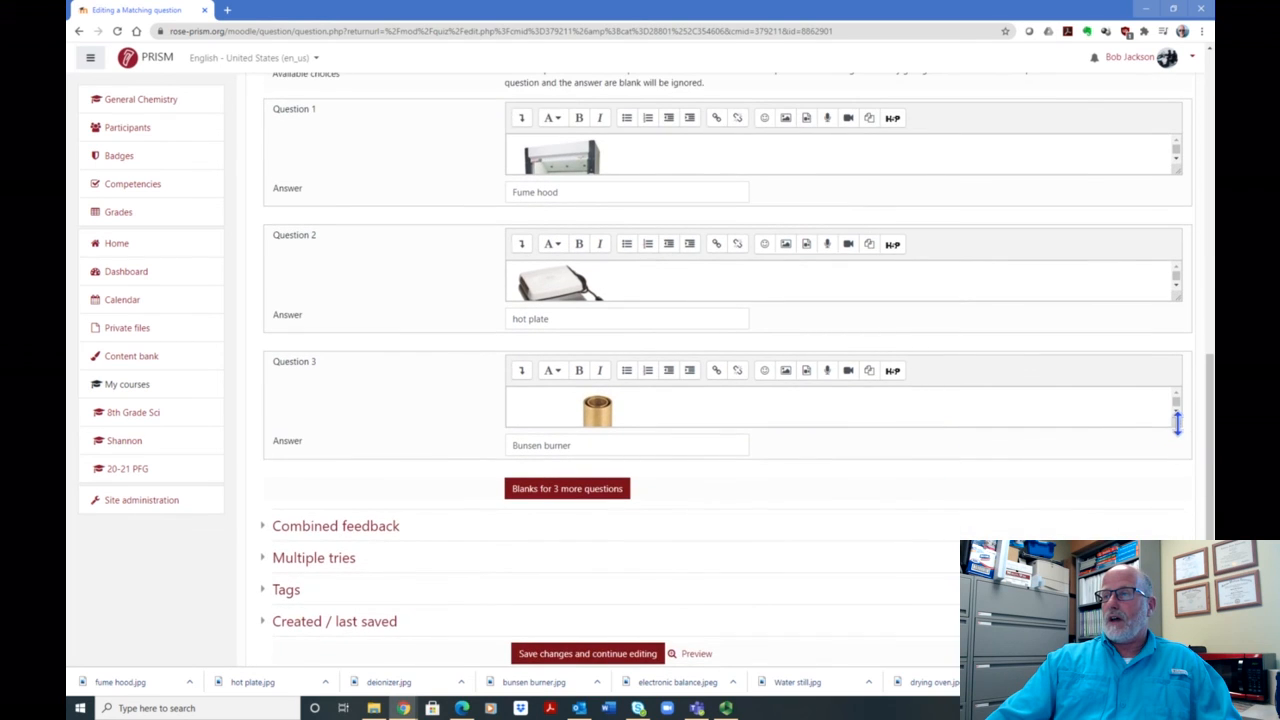
drag(1177, 422, 1175, 665)
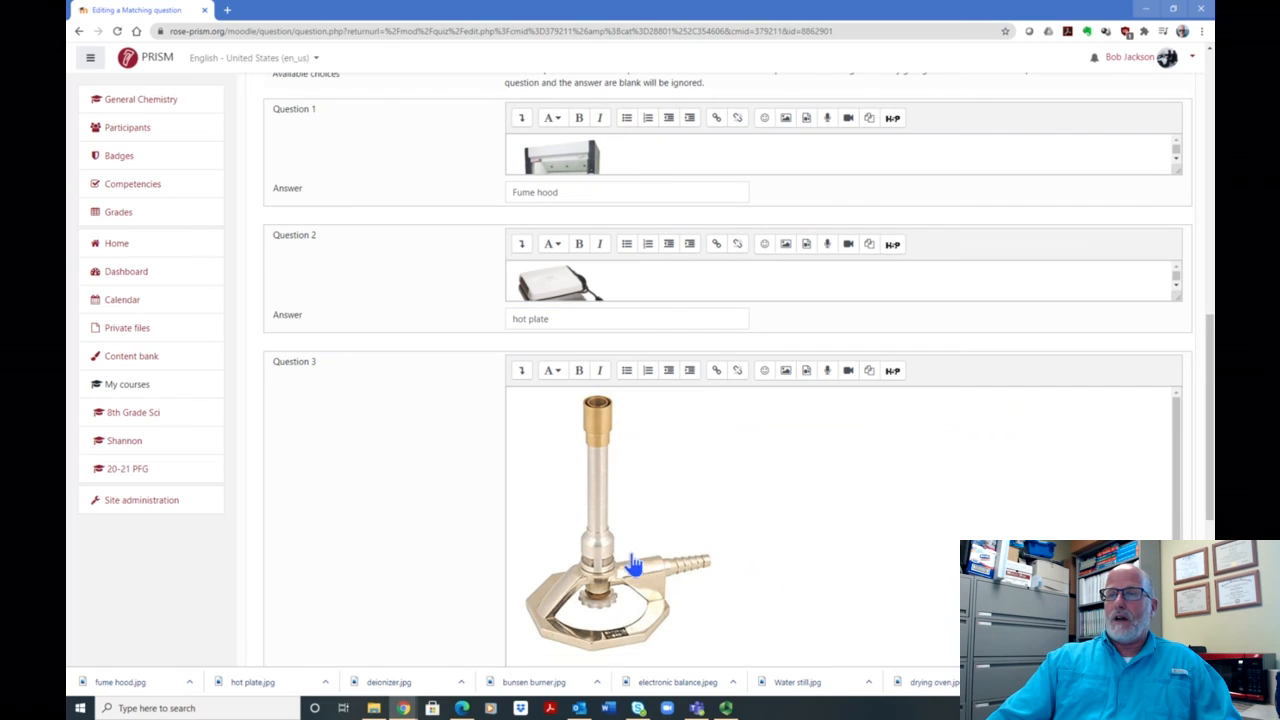
- Resize the Bunsen burner image to 150 x 200 using auto size, and save the changes to the question
click(622, 538)
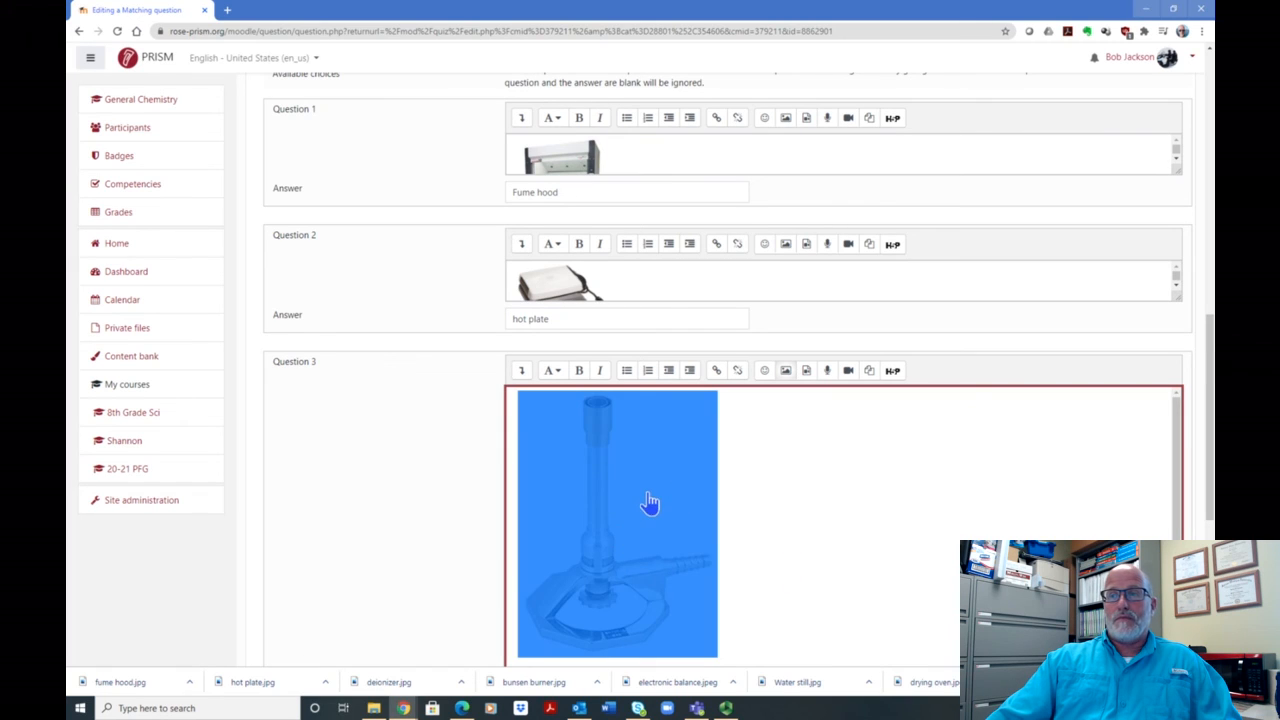
double_click(648, 503)
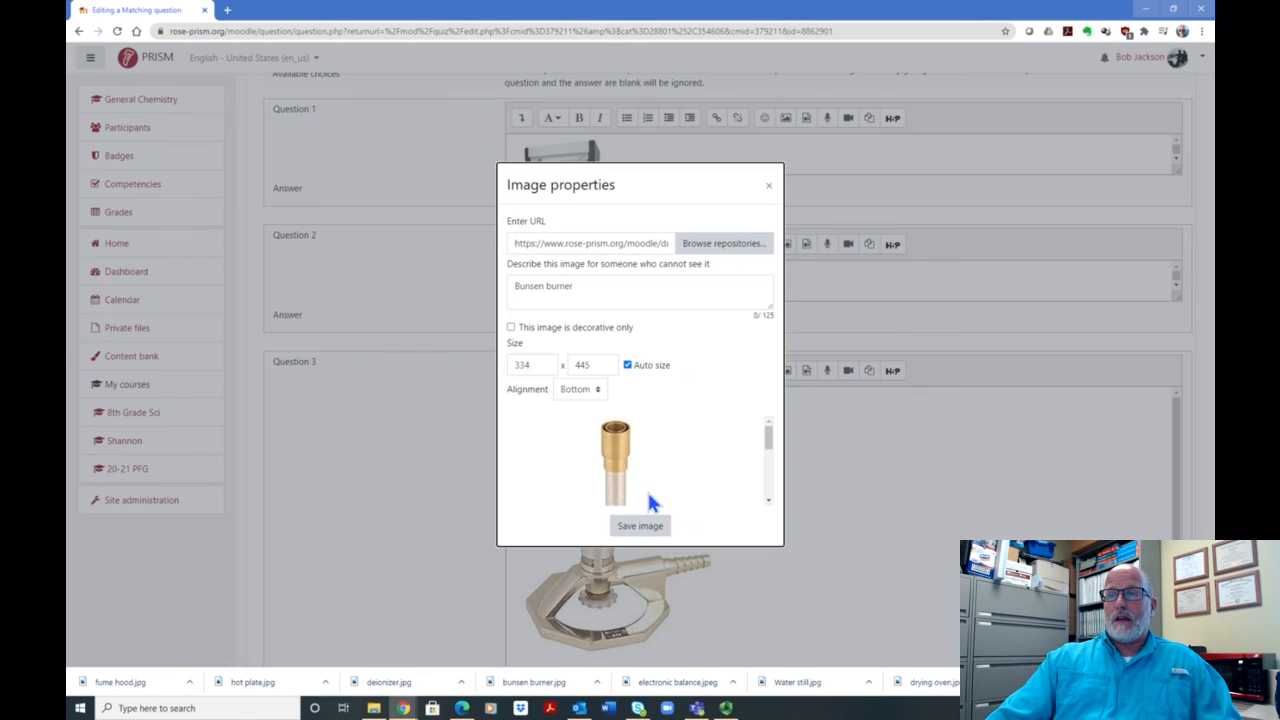
click(537, 366)
key(BackSpace)
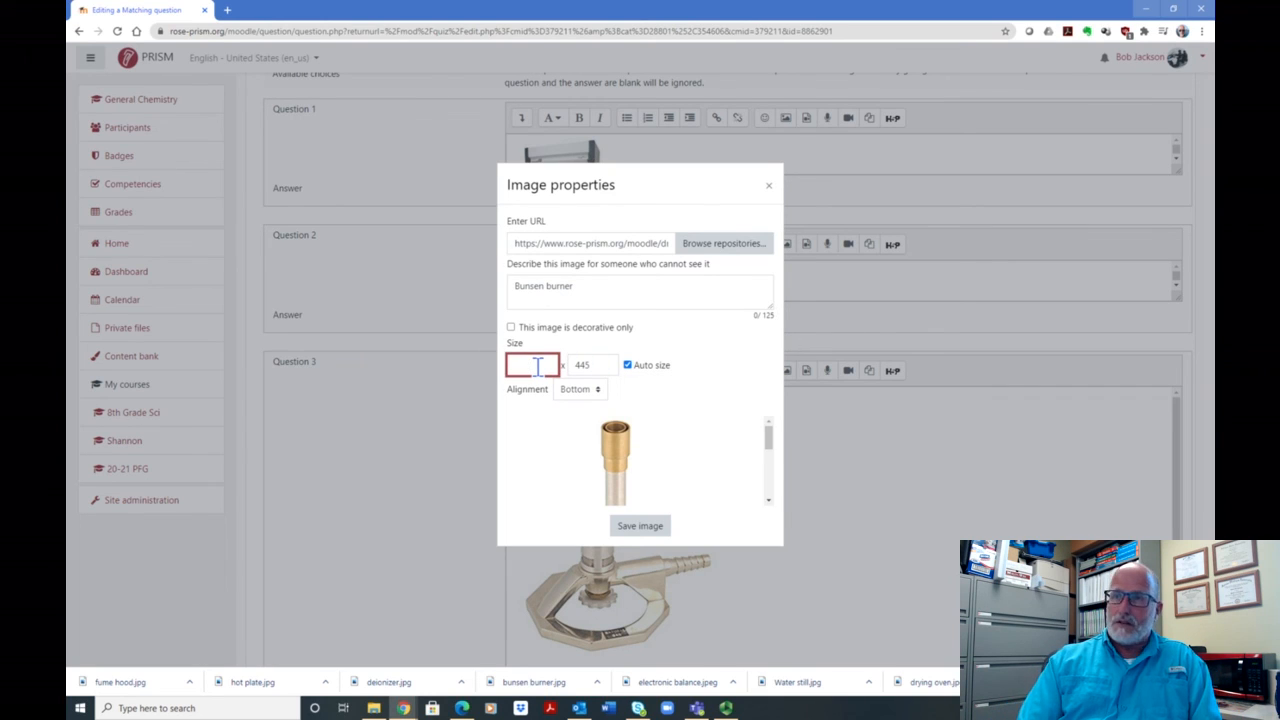
text(150)
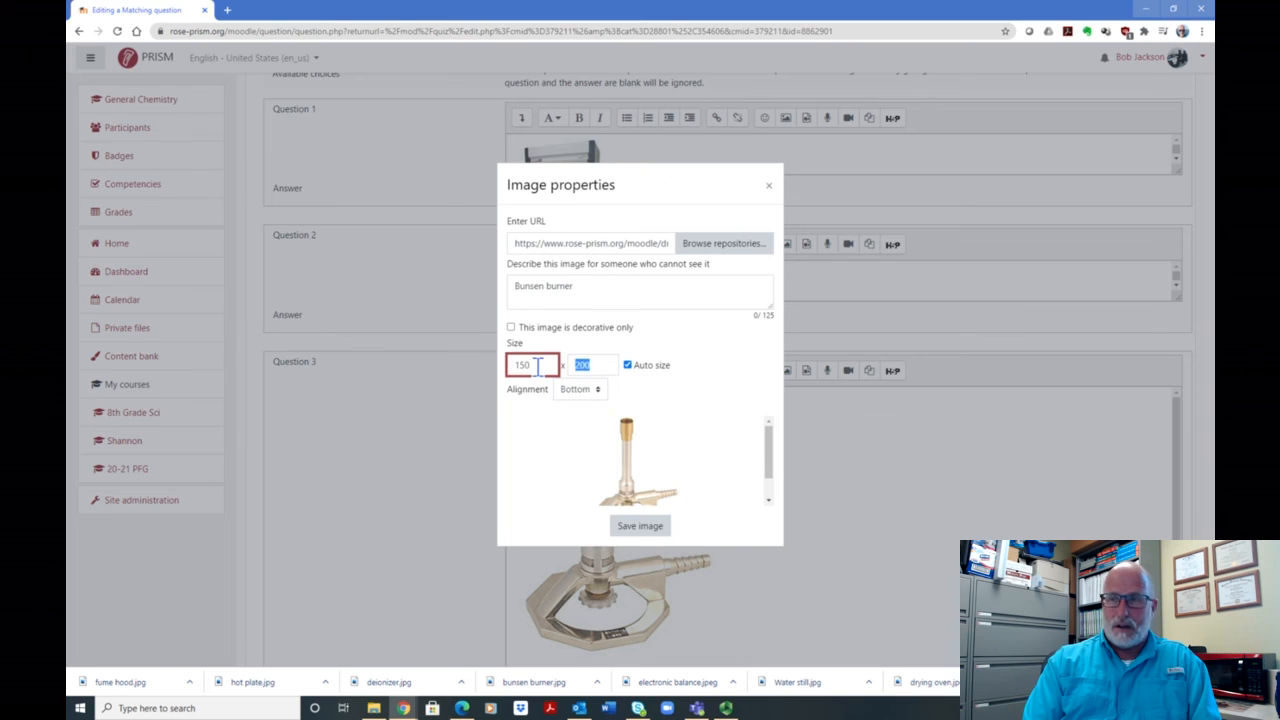
key(Tab)
click(655, 536)
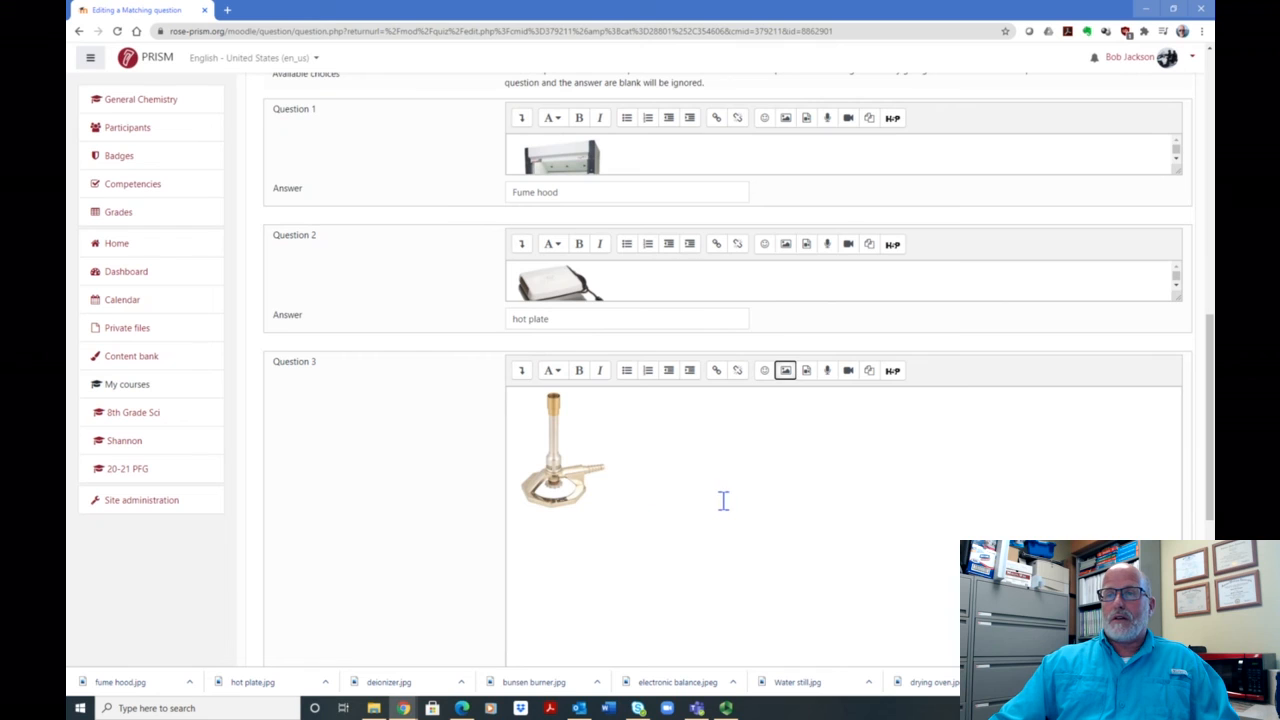
scroll(818, 471, down, 1)
scroll(817, 473, down, 5)
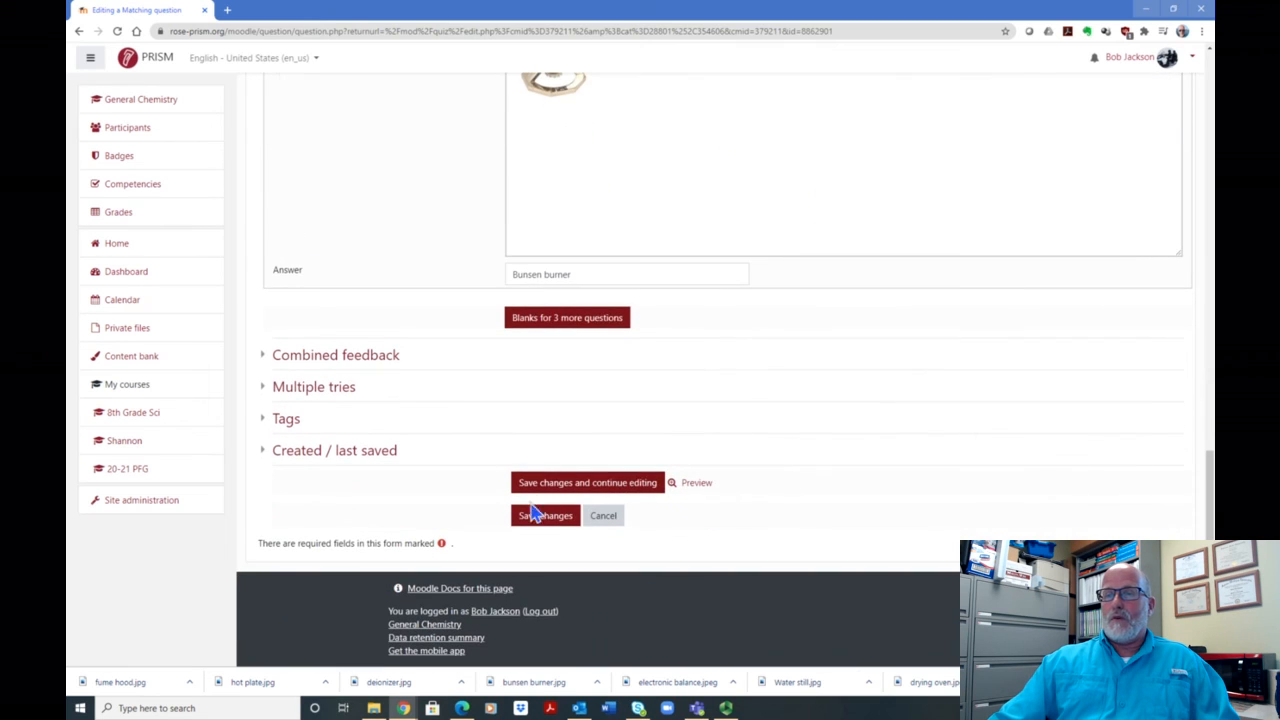
click(533, 521)
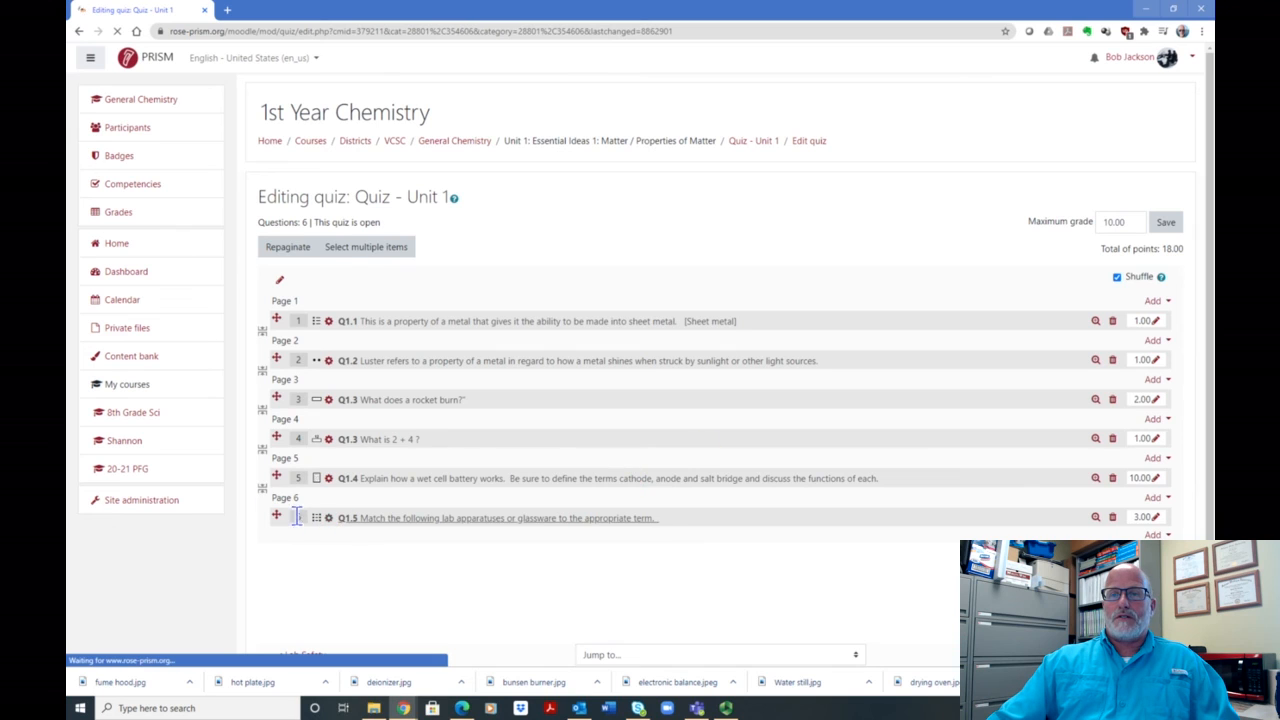
- Preview question Q1.5 in a maximized window to check the apparatus image sizes
scroll(312, 518, down, 2)
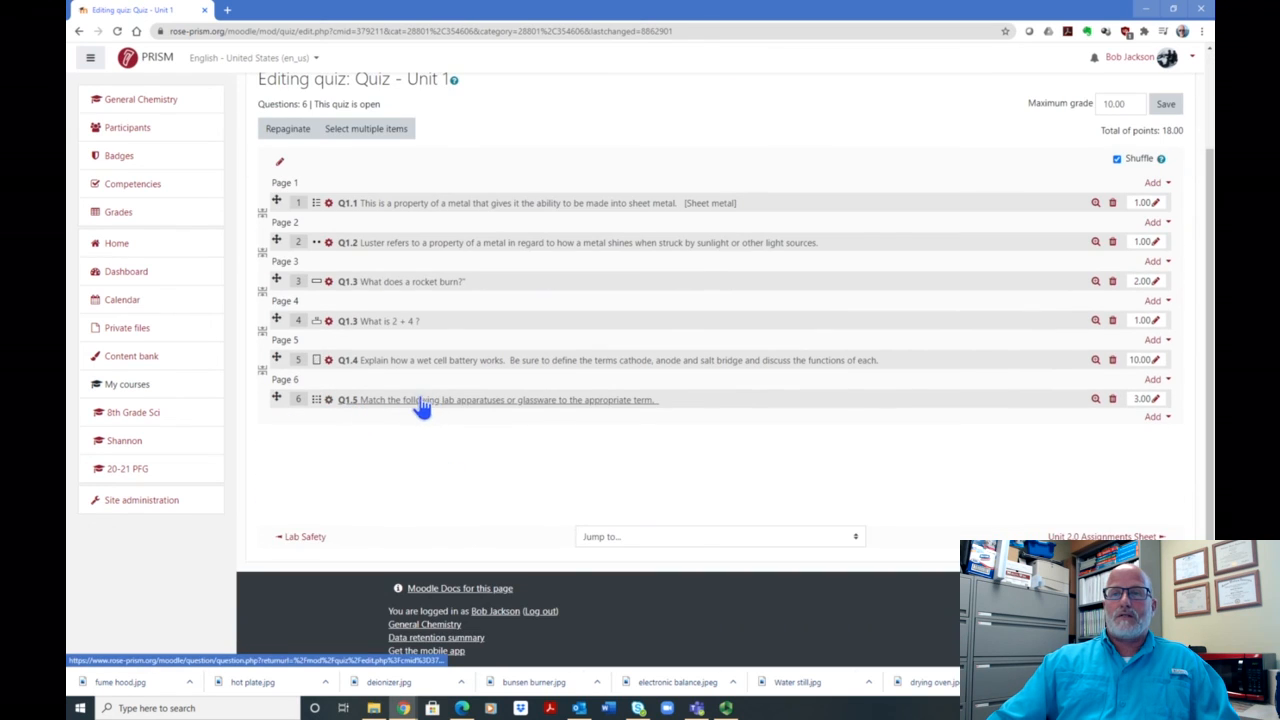
click(1095, 401)
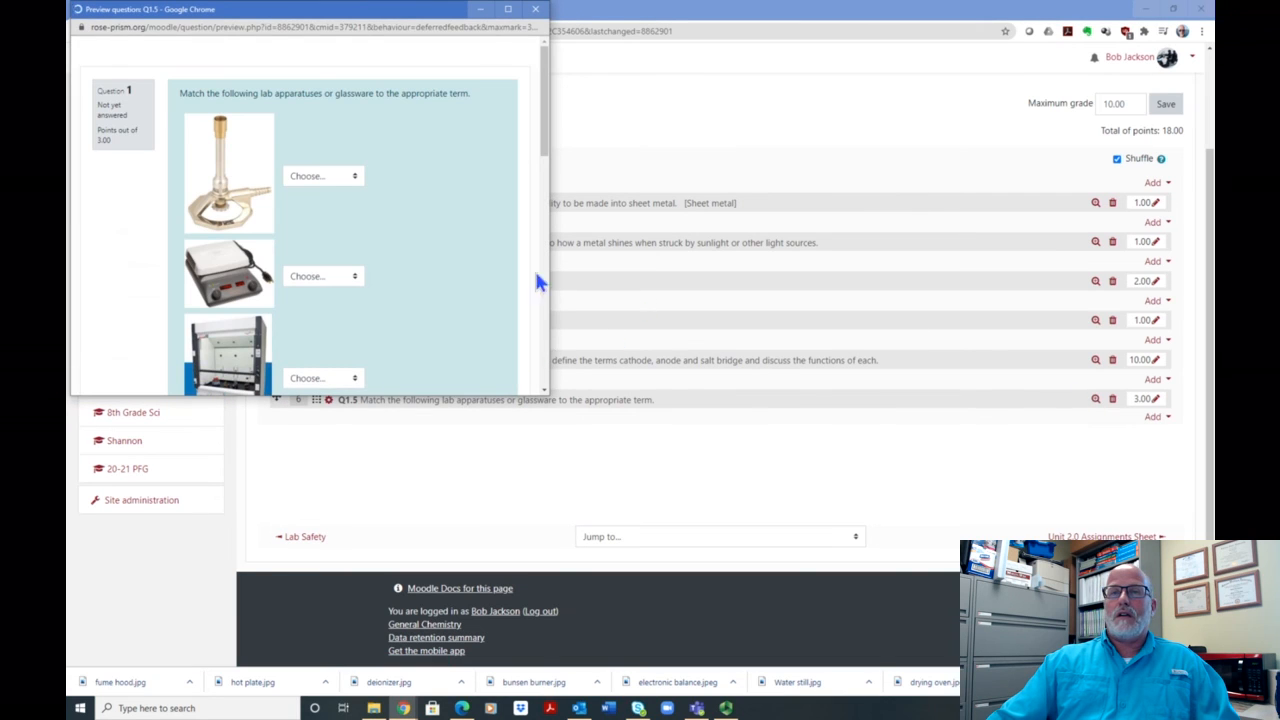
click(509, 10)
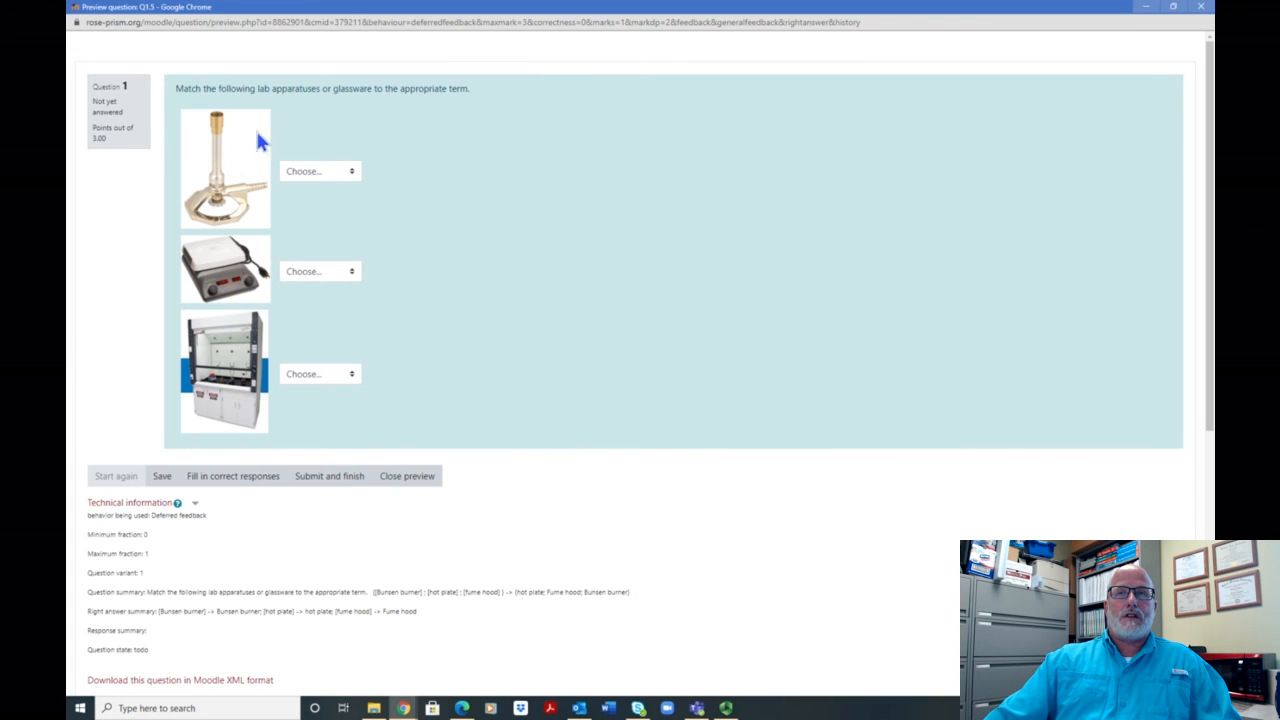
- Test the question by matching the pictures with Bunsen burner, hot plate and Fume hood in that order, and close the preview
click(352, 172)
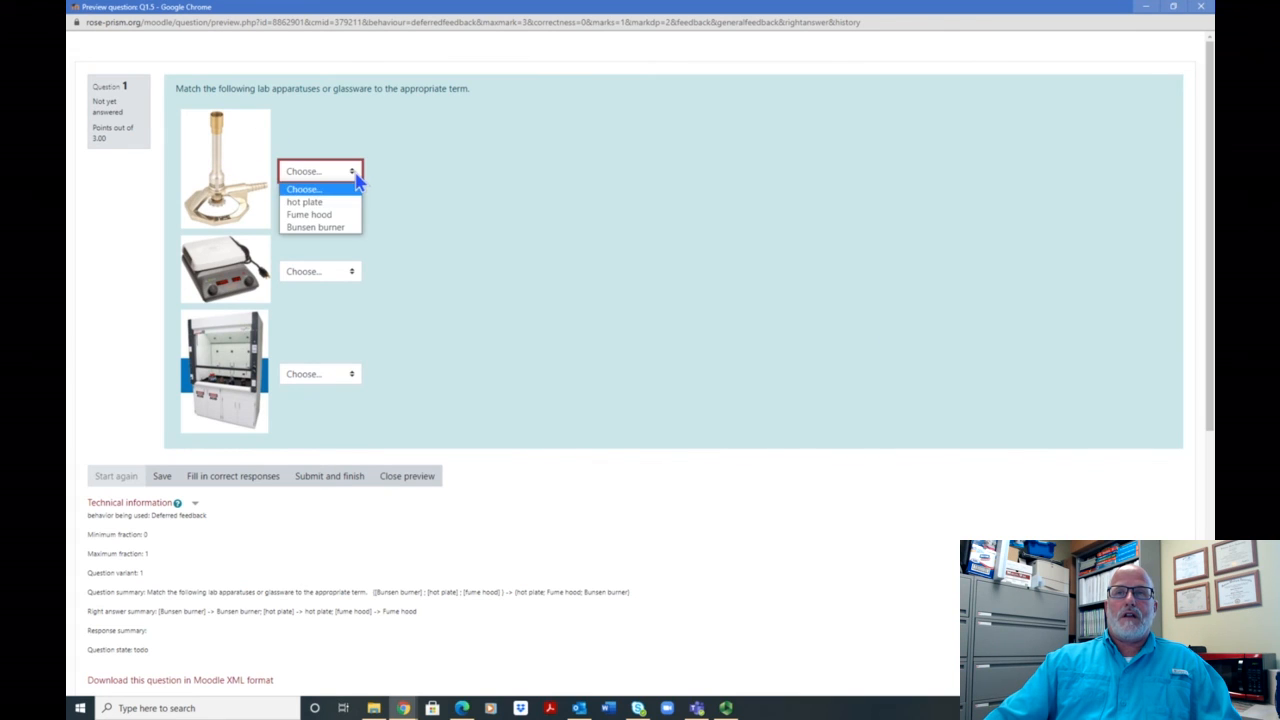
click(320, 227)
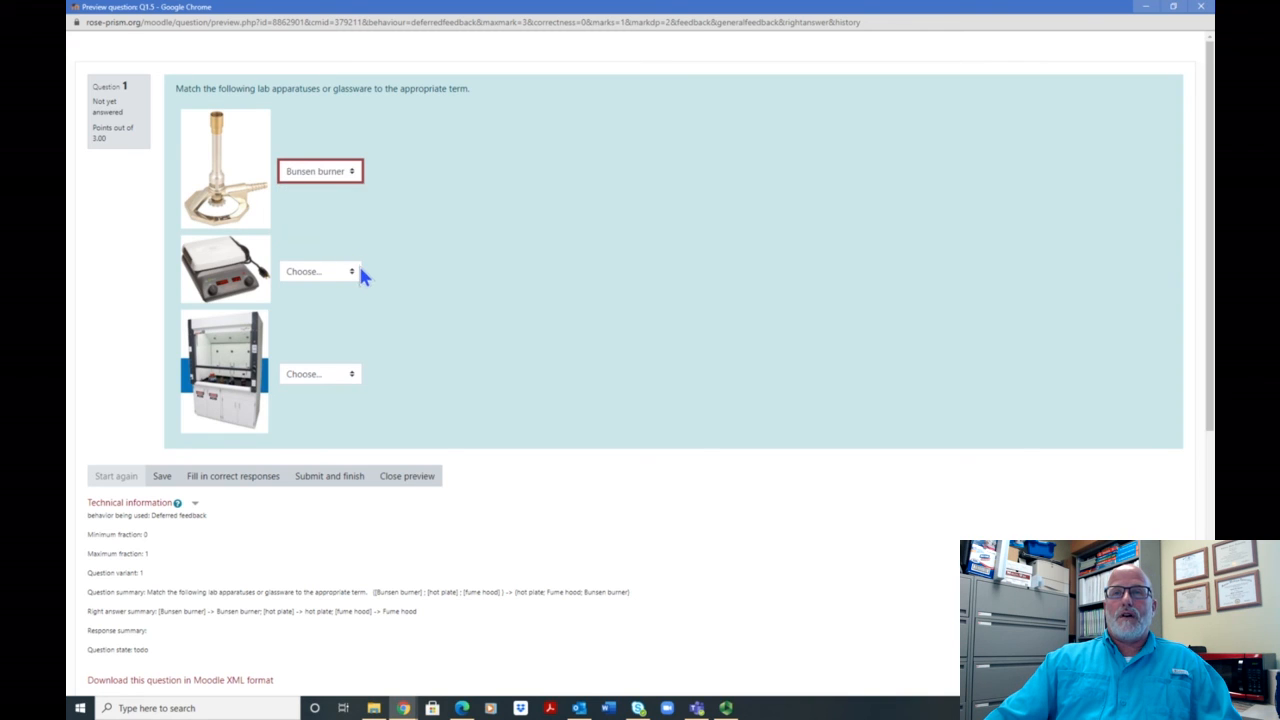
click(355, 274)
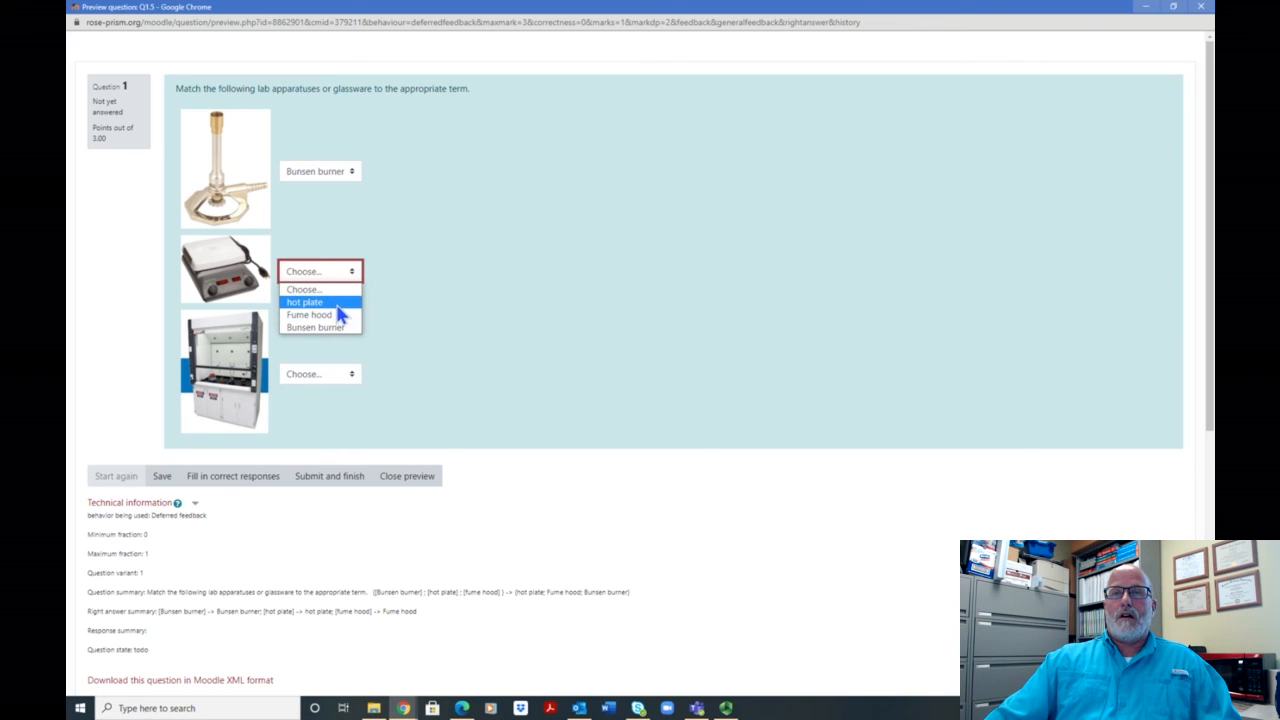
click(343, 298)
click(351, 376)
click(345, 419)
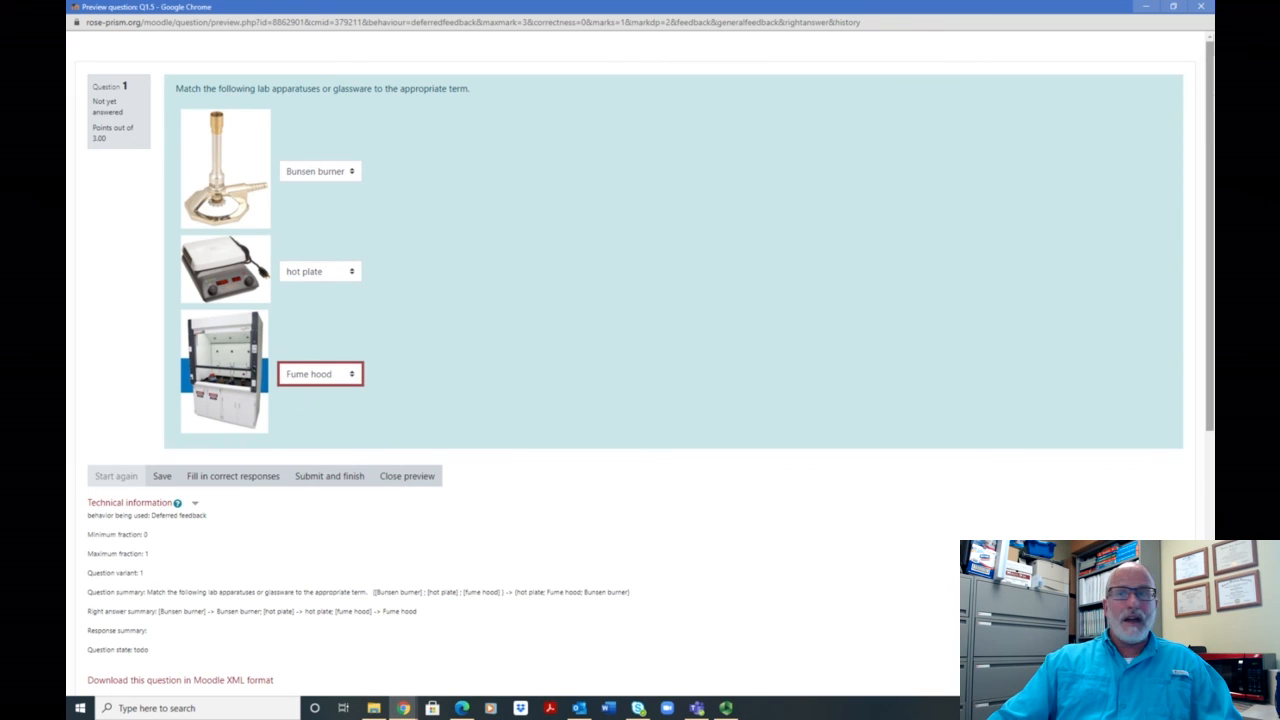
click(1200, 6)
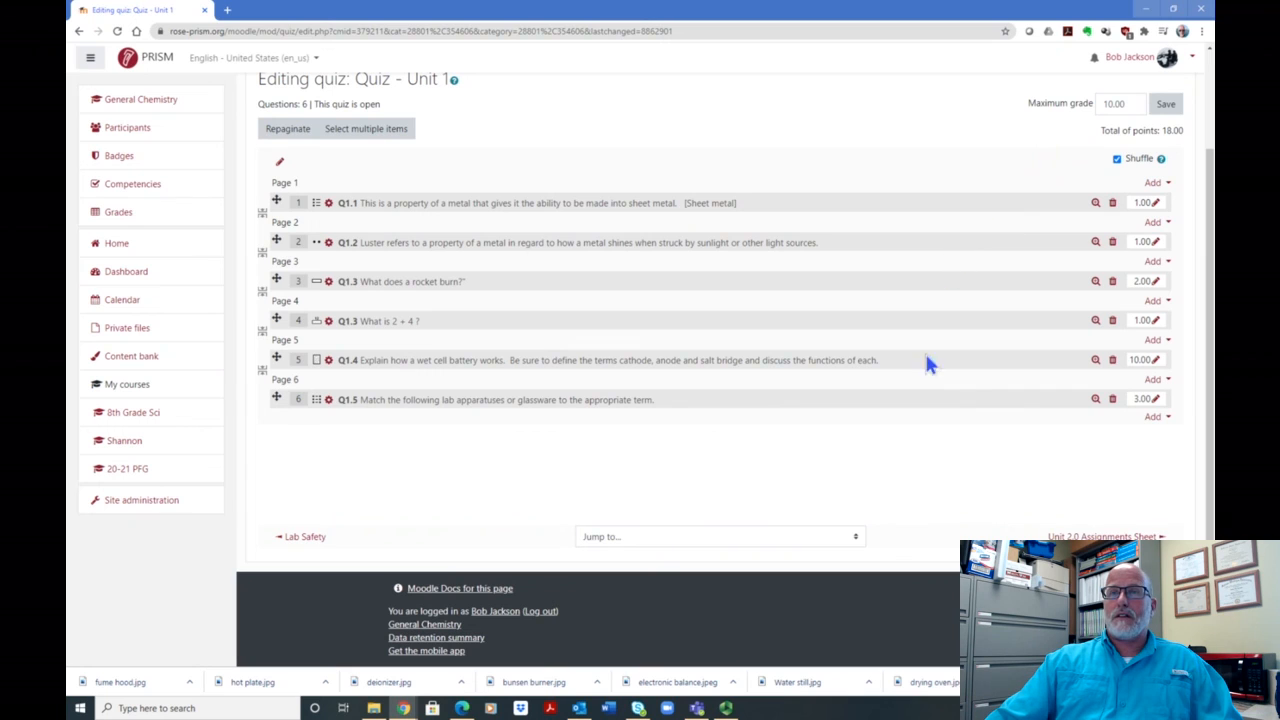